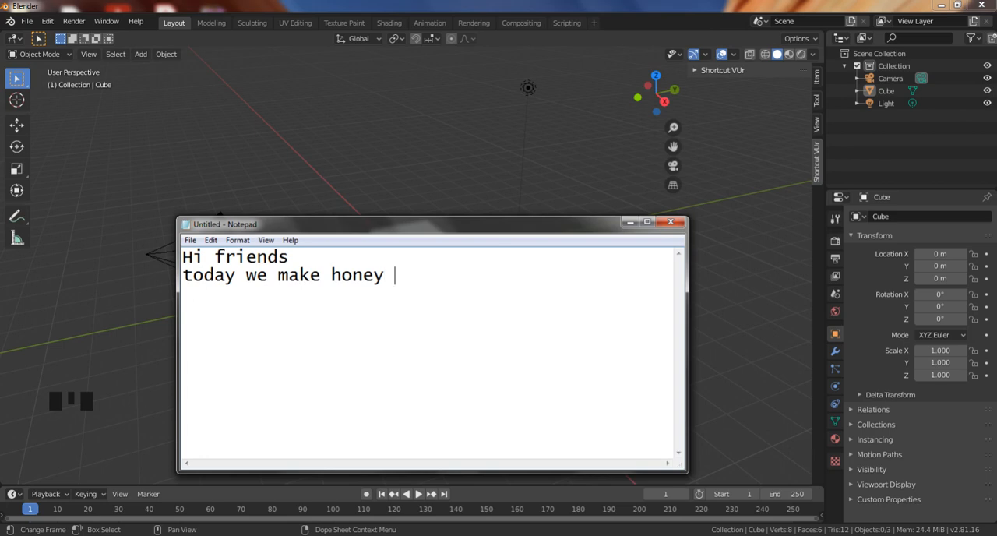
Finish the Notepad intro with "in blender v2.8" and a new line "so lets start", and minimize Notepad to return to Blender.
text(blender)
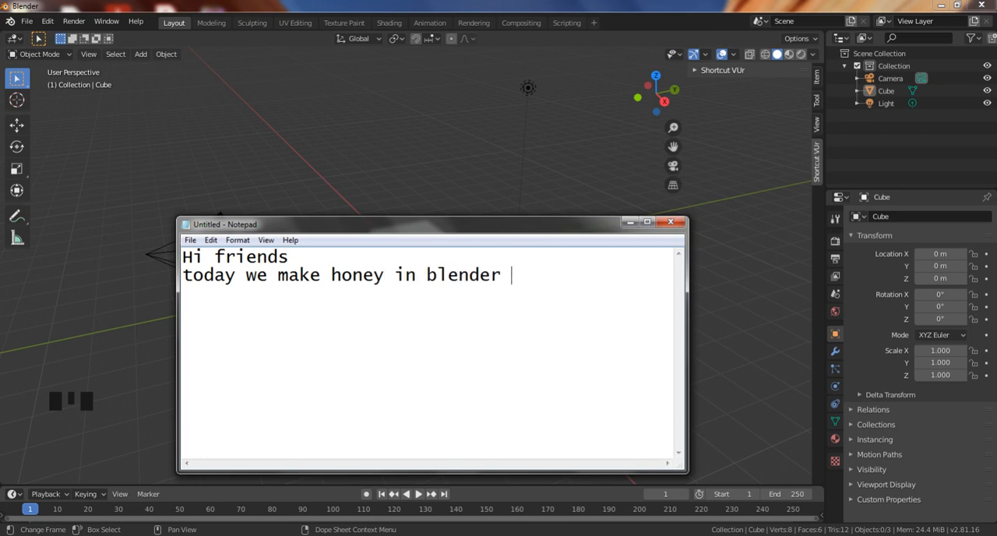
text( v2.8 )
text(so lets )
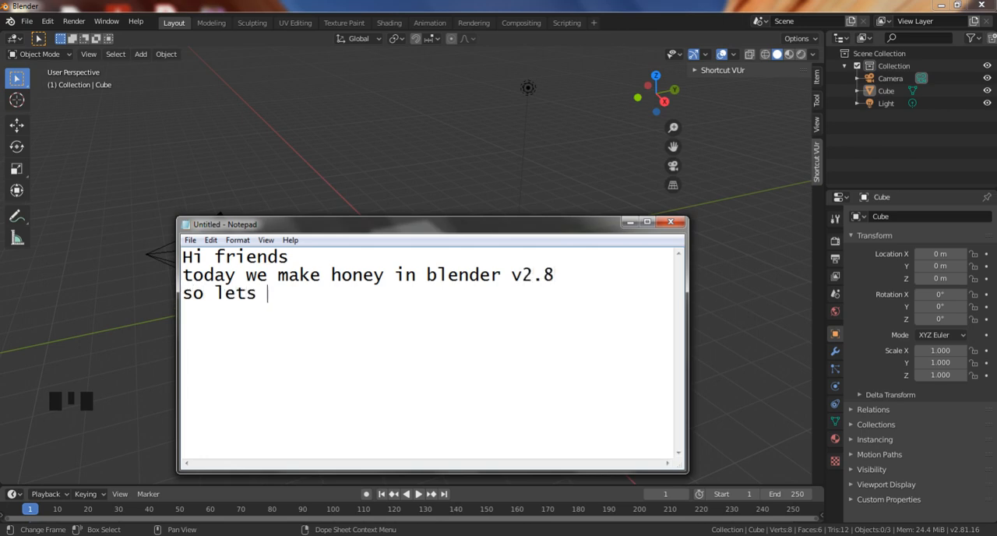
text(start)
click(630, 222)
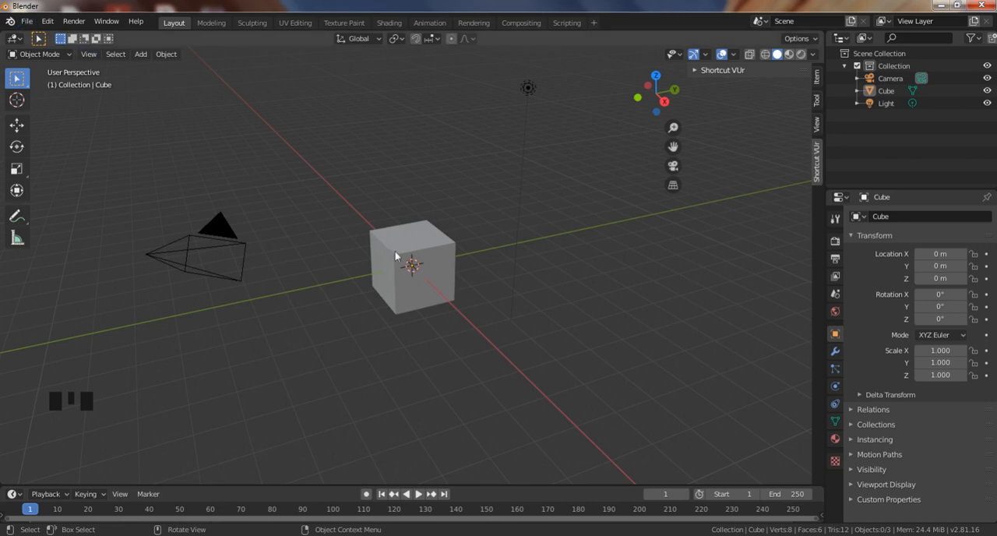
Enlarge the default cube in front view, setting its scale to 5 on X, Y and Z.
click(433, 298)
key(KP_1)
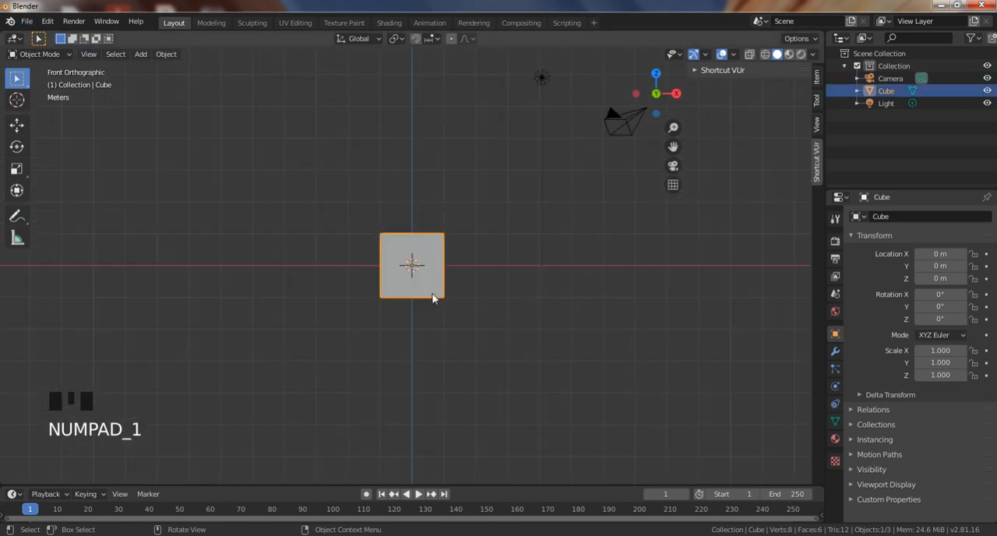
key(s)
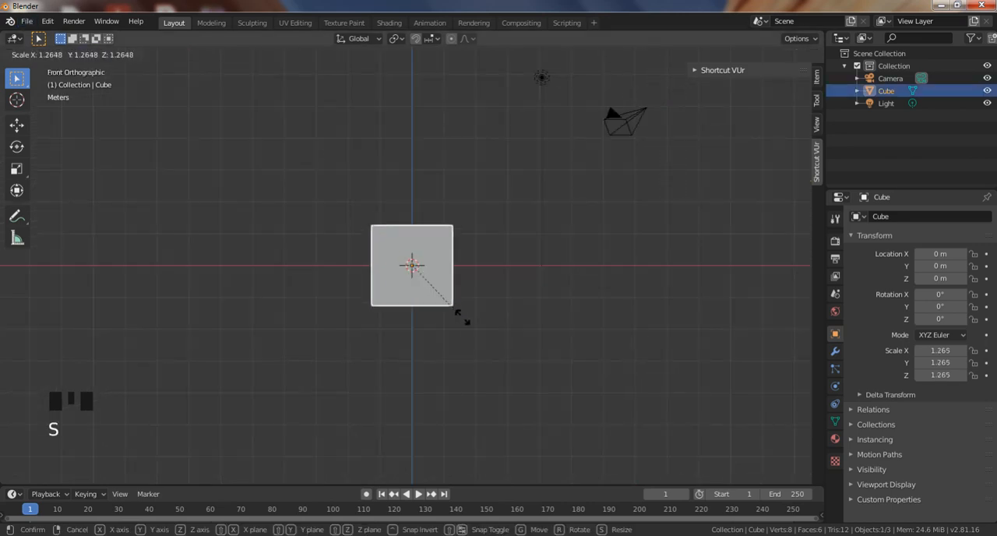
click(642, 432)
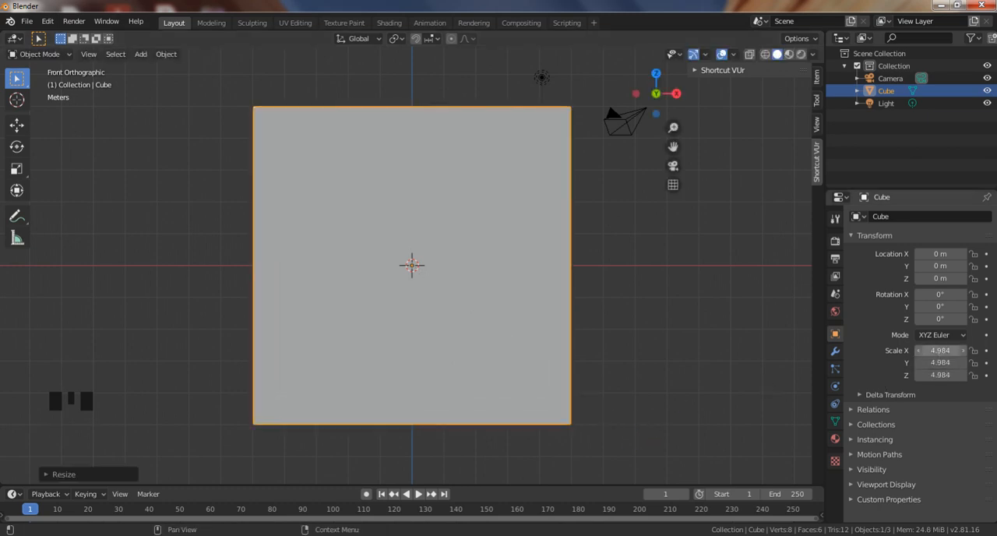
click(939, 351)
text(5)
key(Tab)
text(5)
key(Tab)
text(5)
key(Tab)
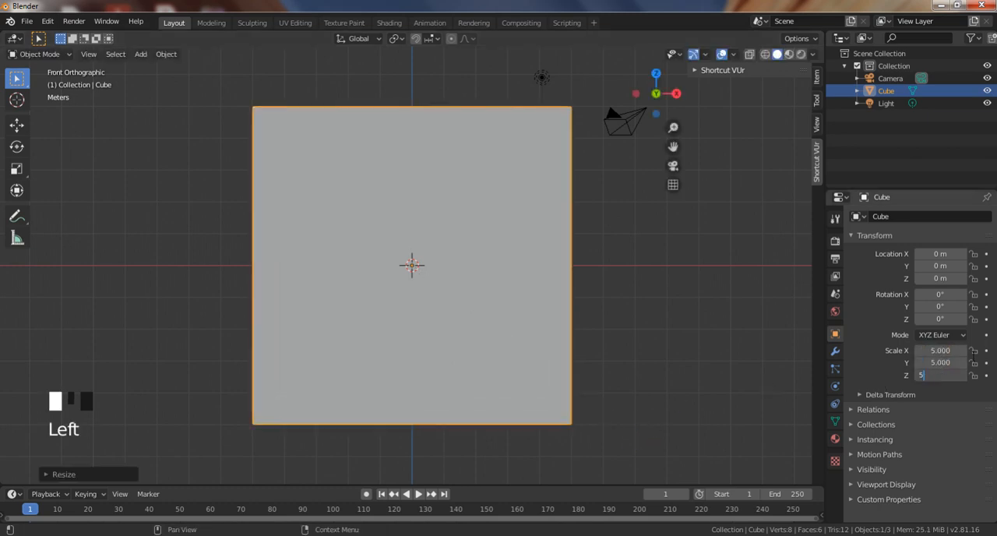
click(598, 311)
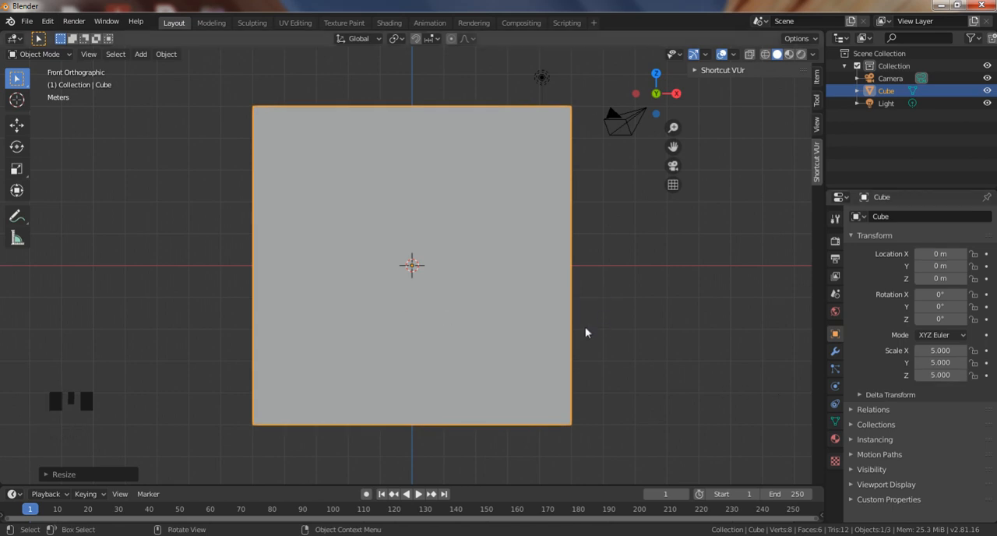
Turn on X-ray display and move the cube up about 4 m along Z.
click(539, 340)
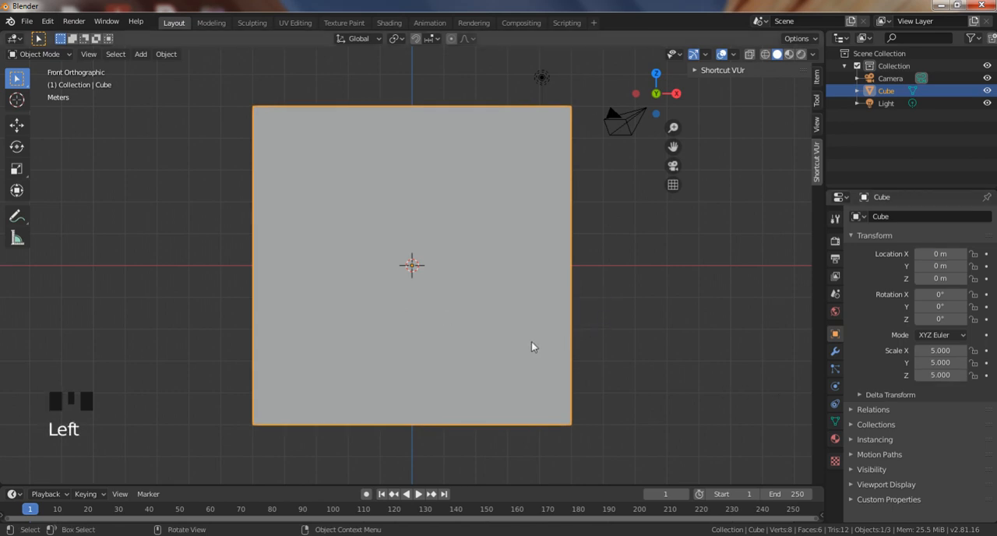
key(alt+z)
click(482, 337)
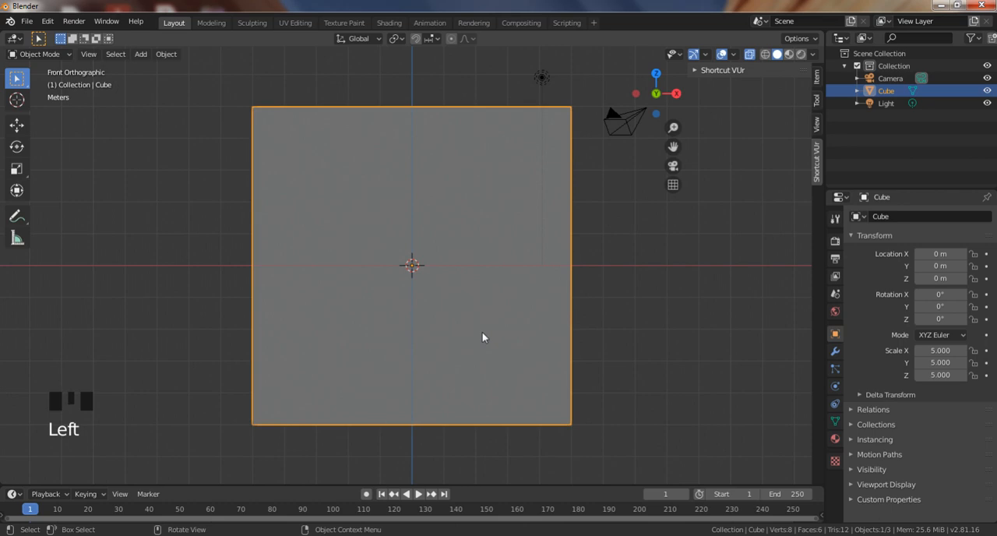
key(g)
key(z)
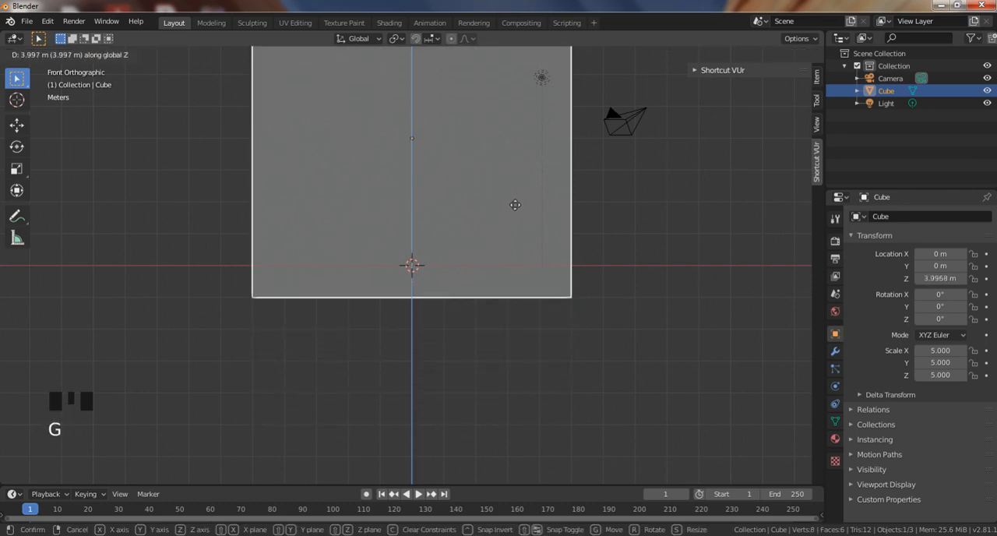
click(514, 205)
shift+middle_drag(458, 241, 422, 381)
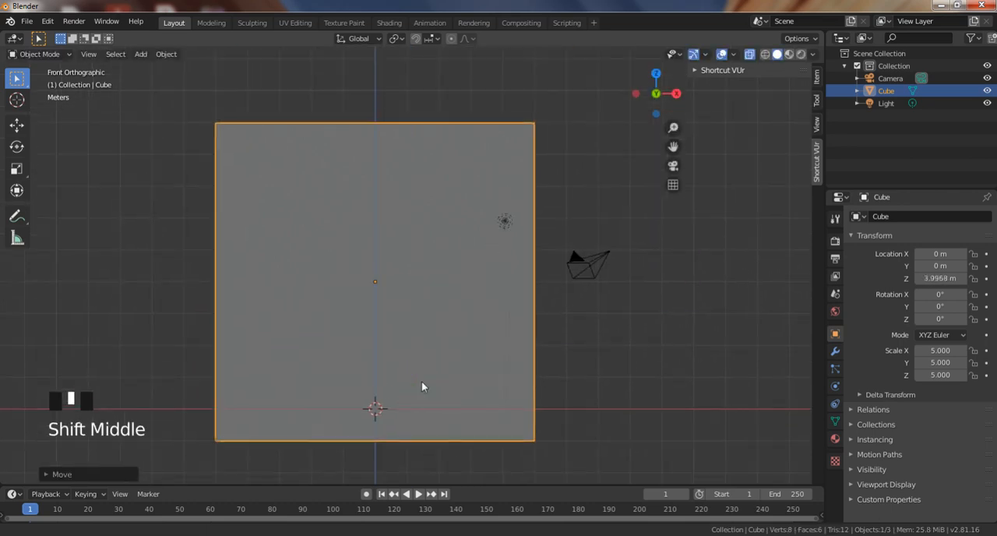
Add a UV sphere and raise it along Z to about 7.86 m, just inside the cube's upper face.
click(431, 330)
key(shift+a)
mouse_move(401, 293)
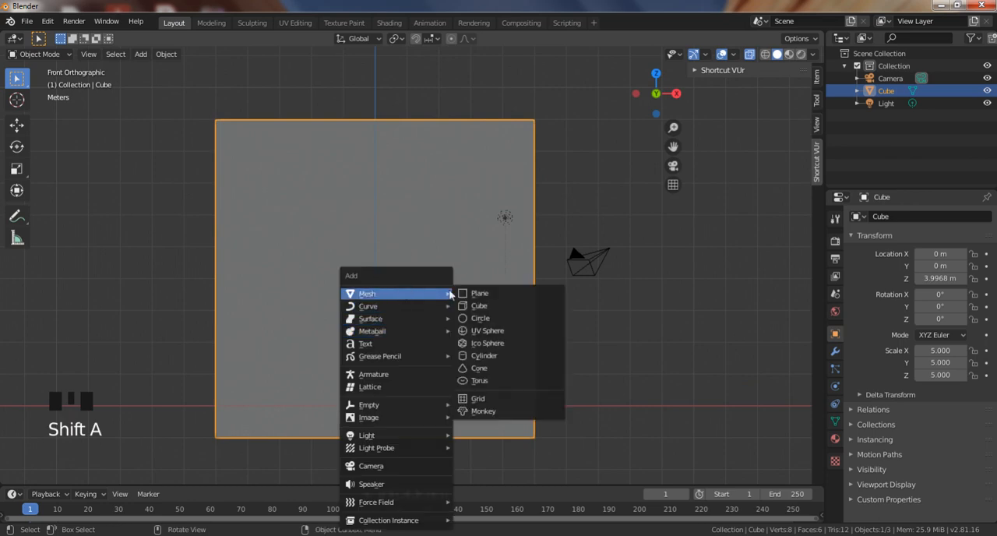
click(489, 331)
key(g)
key(z)
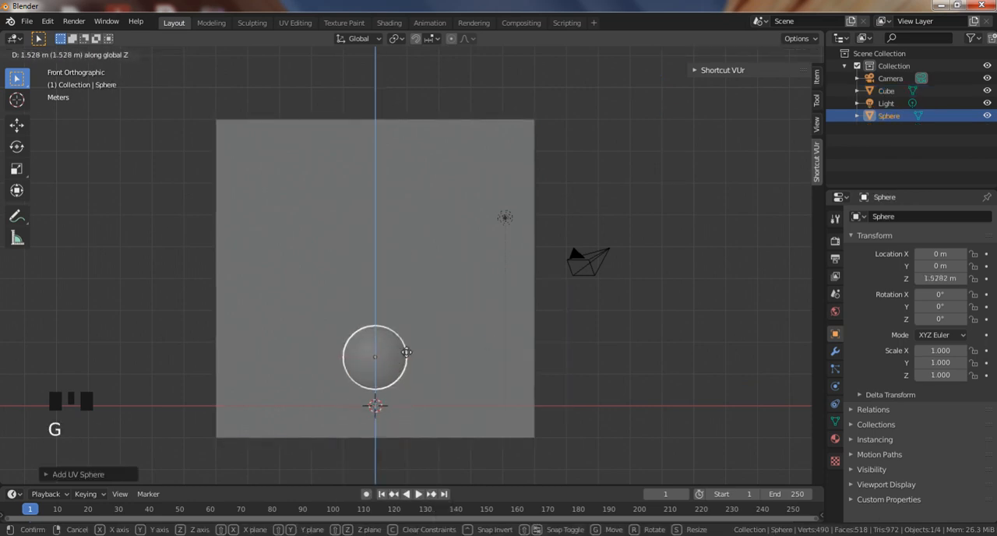
click(447, 171)
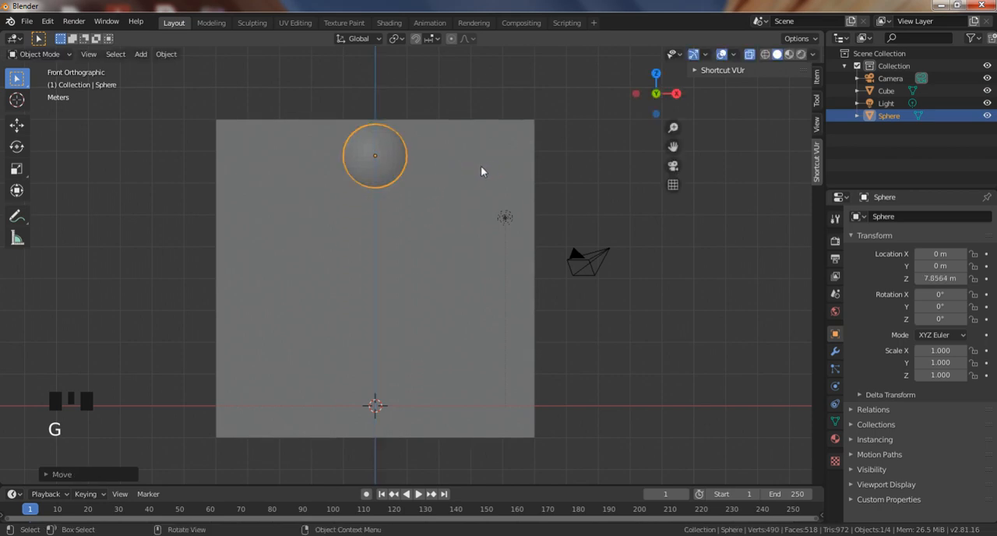
Apply smooth shading to the sphere.
click(391, 166)
click(389, 167)
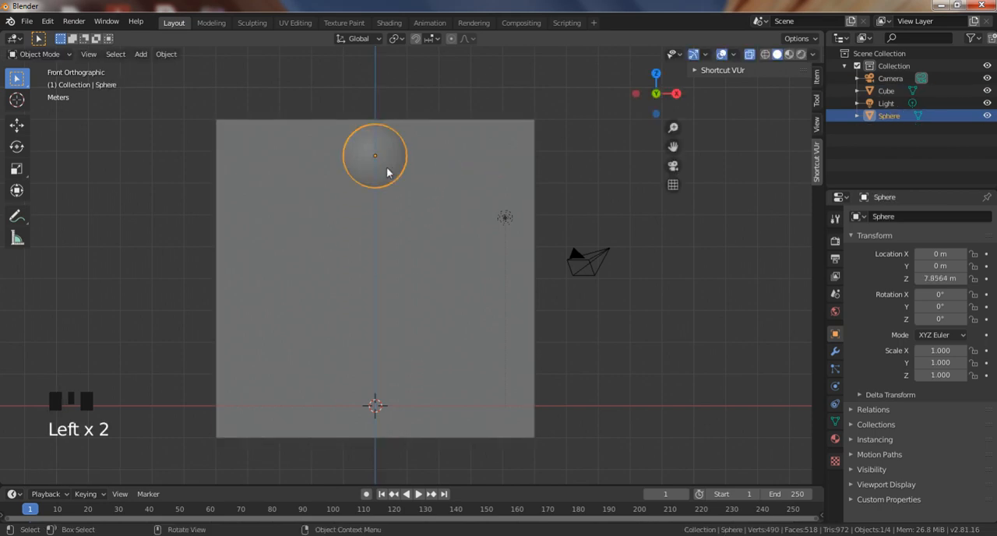
scroll(387, 172, up, 1)
right_click(387, 172)
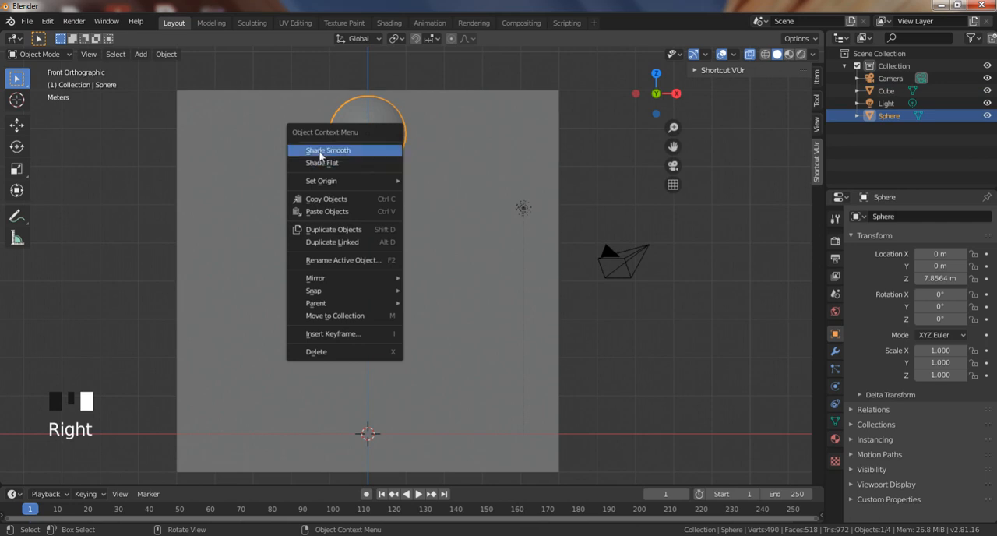
scroll(407, 146, down, 2)
Scale the sphere down uniformly to about 0.85.
shift+middle_drag(420, 169, 467, 128)
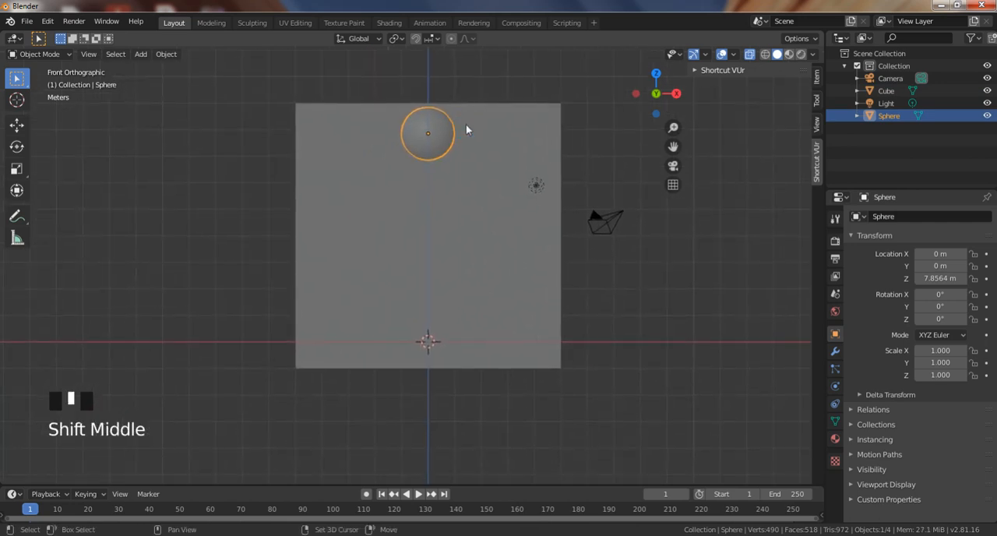
key(s)
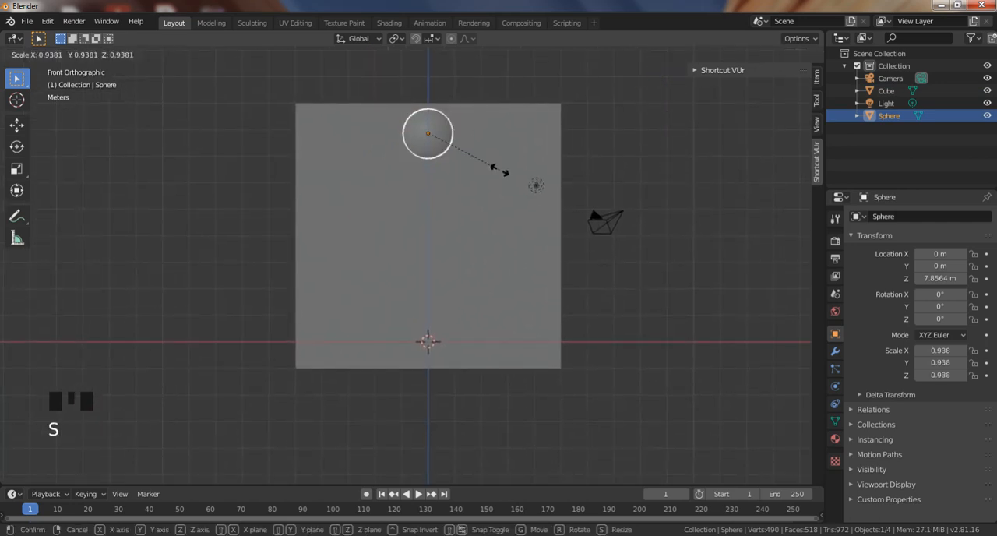
click(462, 168)
key(s)
click(476, 166)
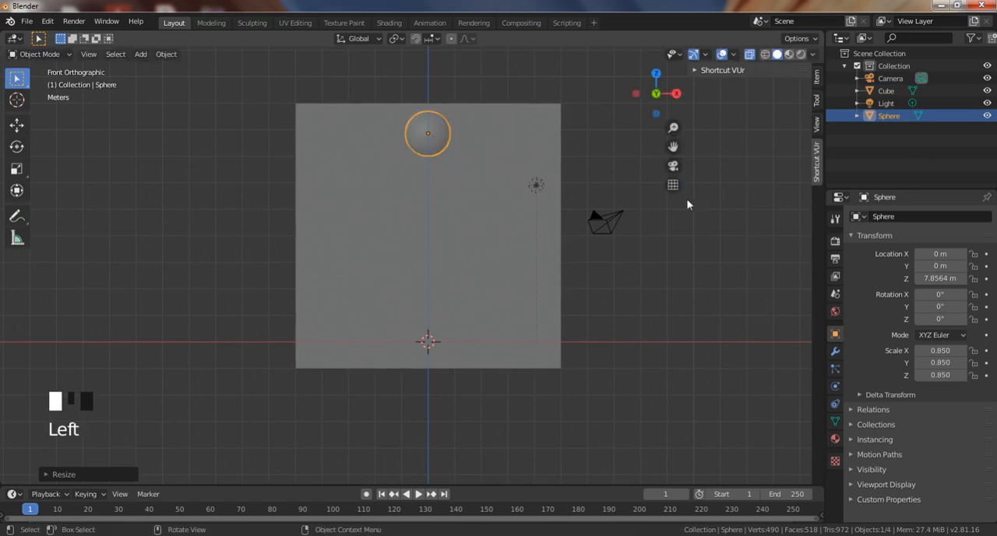
click(444, 147)
click(504, 170)
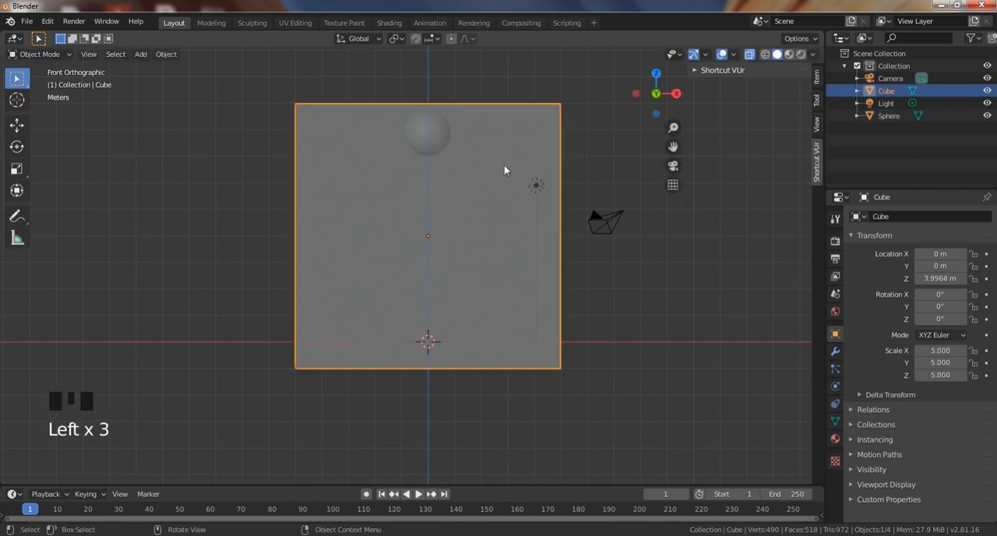
click(423, 143)
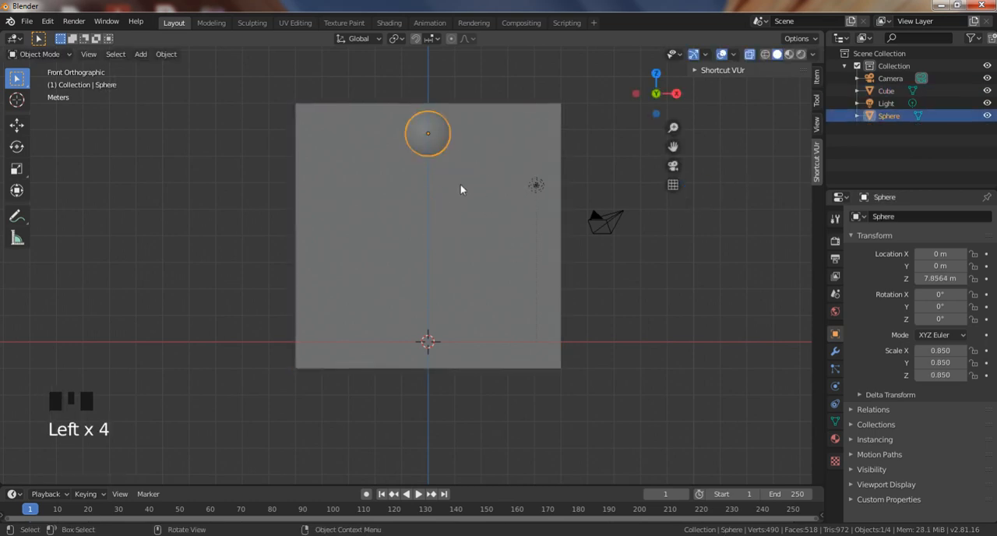
click(445, 356)
Add a text object at the world origin, inside the large cube.
middle_drag(676, 351, 603, 360)
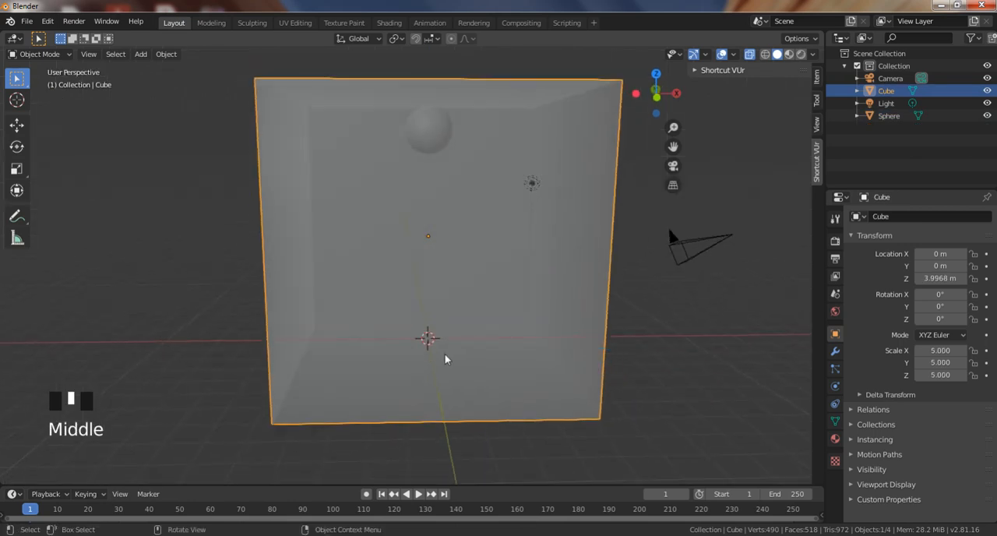
key(shift)
key(shift+a)
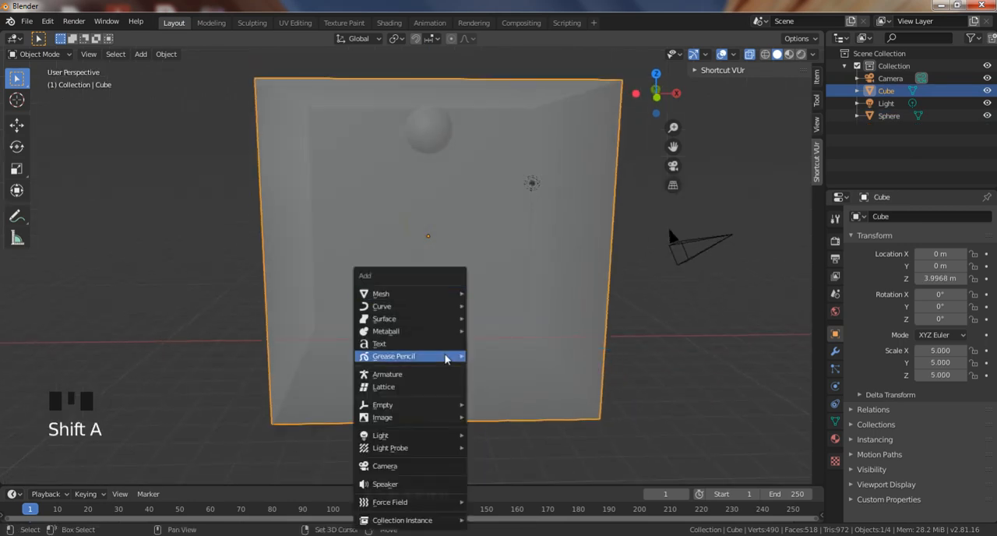
mouse_move(420, 298)
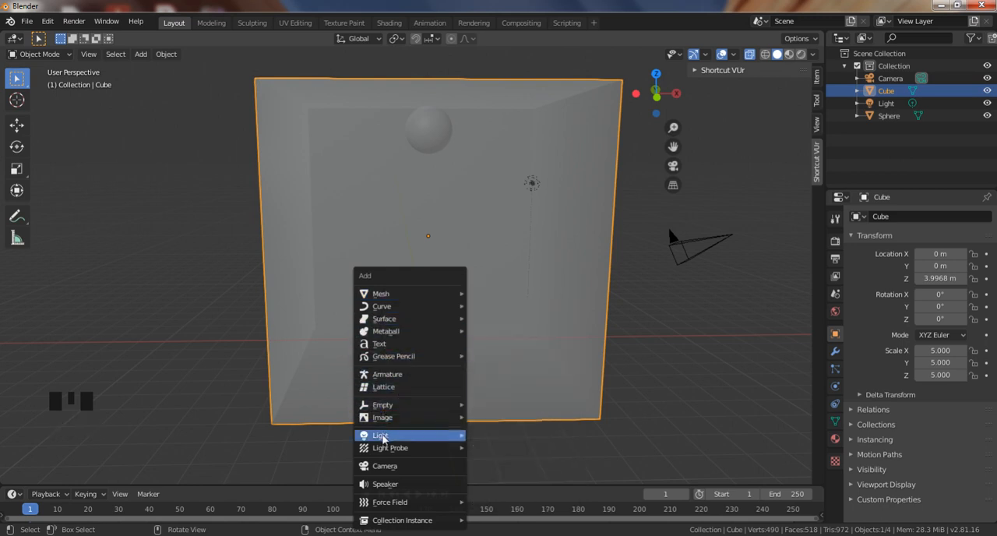
click(384, 344)
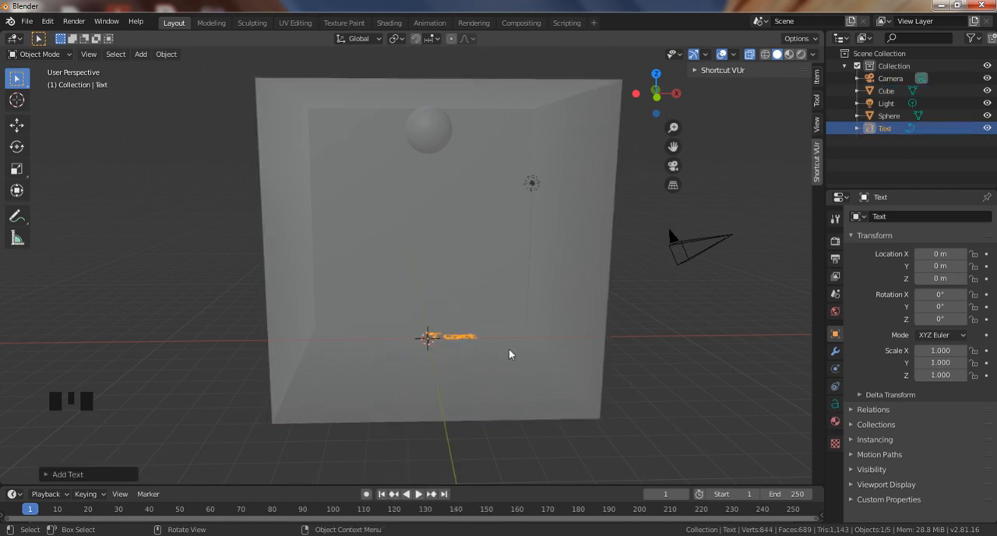
Replace the text object's default content with "Honey" and return to Object Mode.
middle_drag(509, 353, 511, 382)
scroll(514, 380, up, 4)
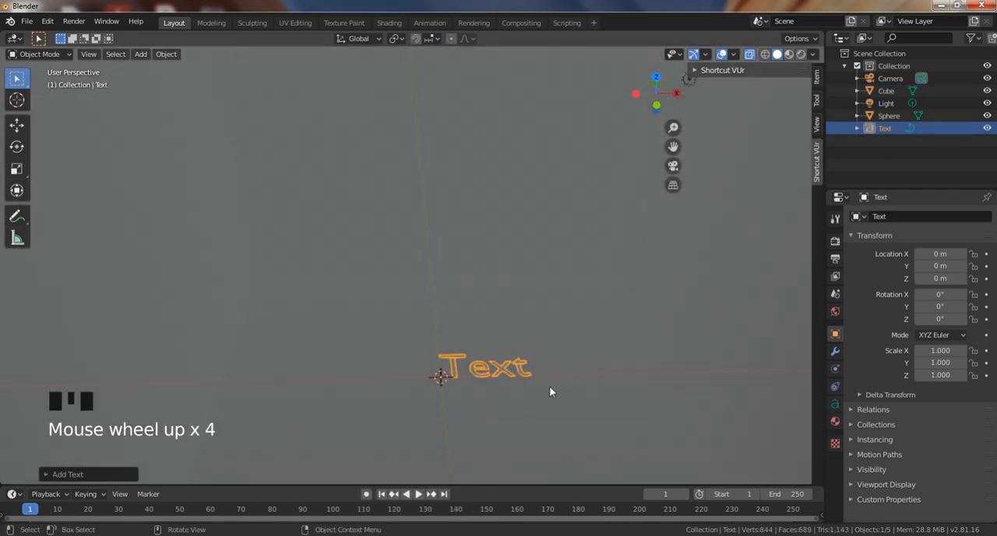
key(Tab)
key(BackSpace)
key(BackSpace)
key(BackSpace)
key(BackSpace)
key(BackSpace)
key(BackSpace)
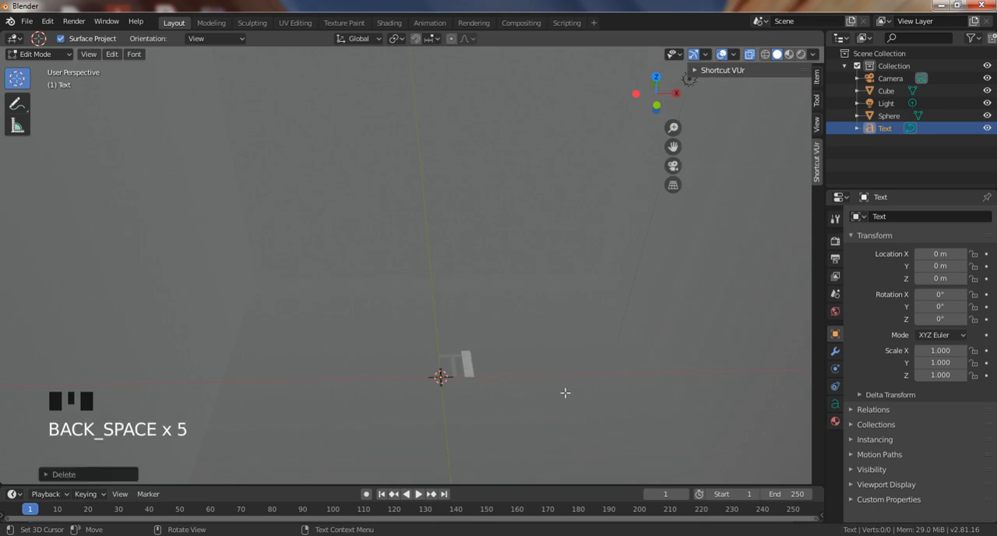
text(Hoen)
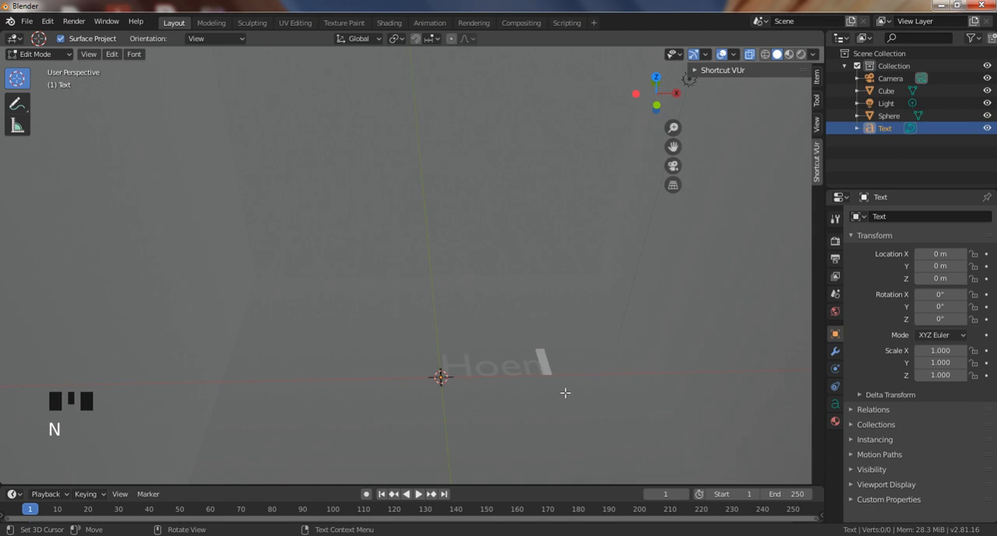
key(BackSpace)
key(BackSpace)
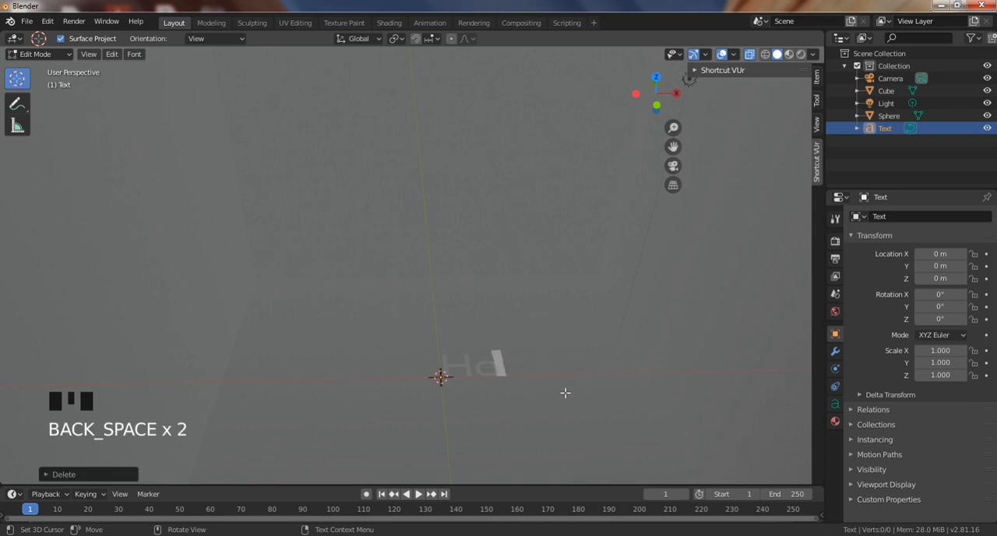
text(ney)
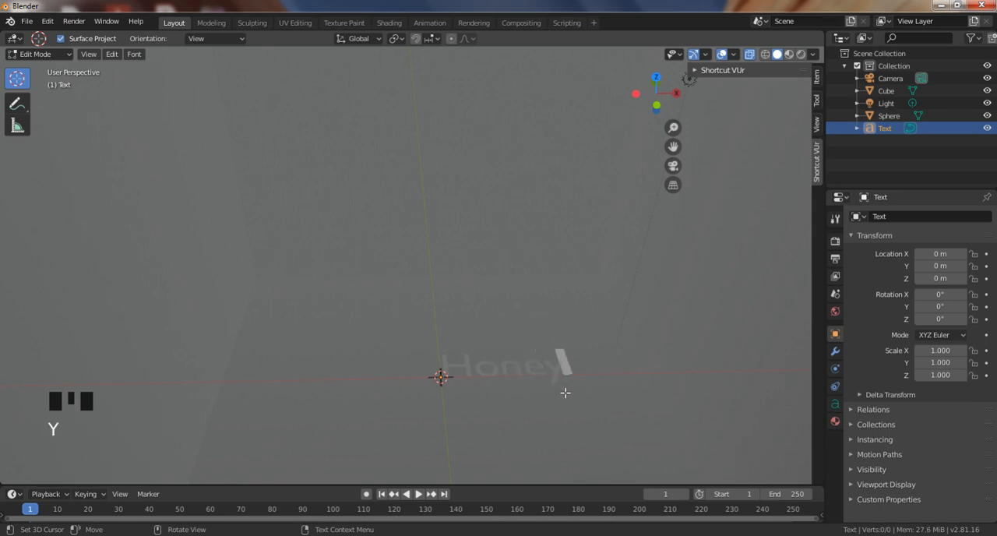
key(Tab)
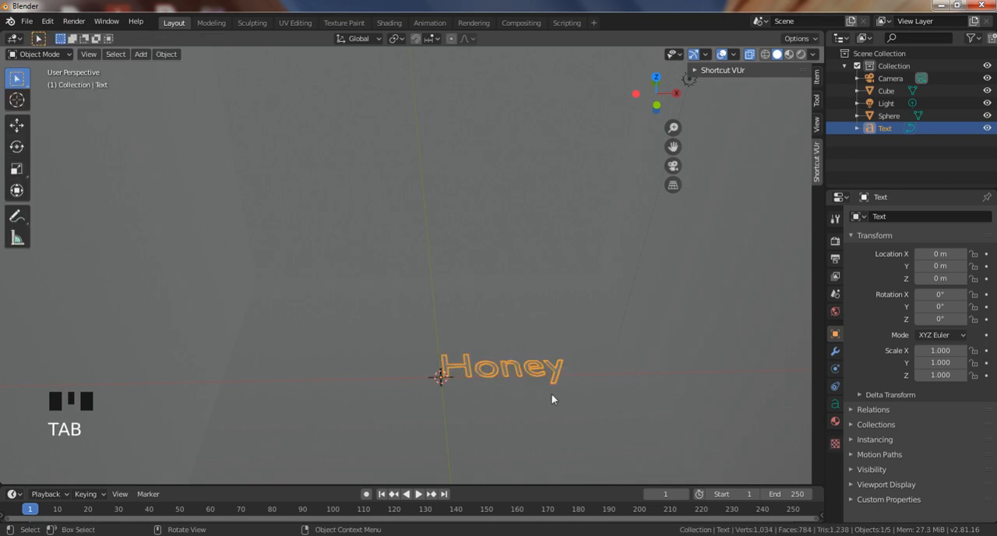
Convert the "Honey" text object to a mesh.
shift+middle_drag(552, 396, 520, 346)
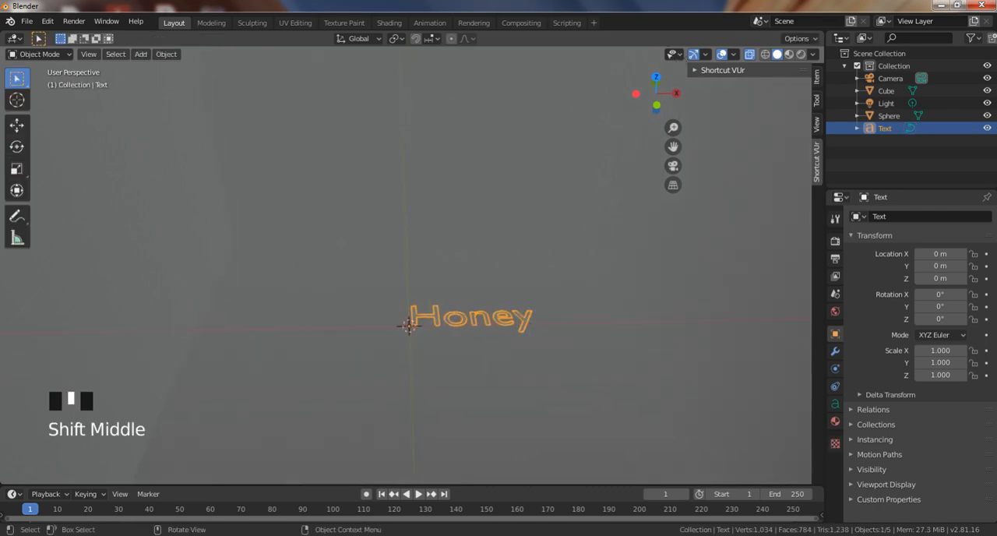
click(137, 53)
click(169, 52)
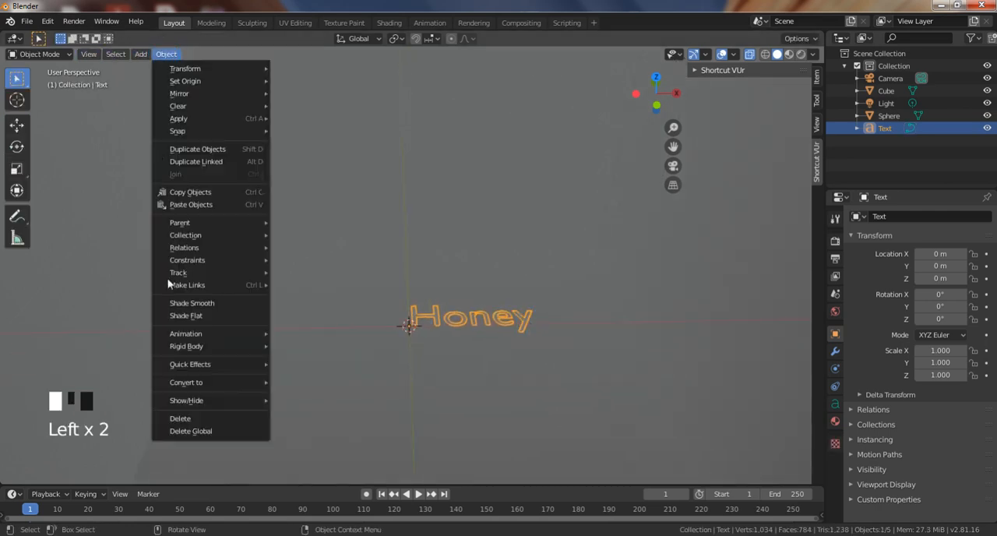
mouse_move(207, 383)
click(334, 396)
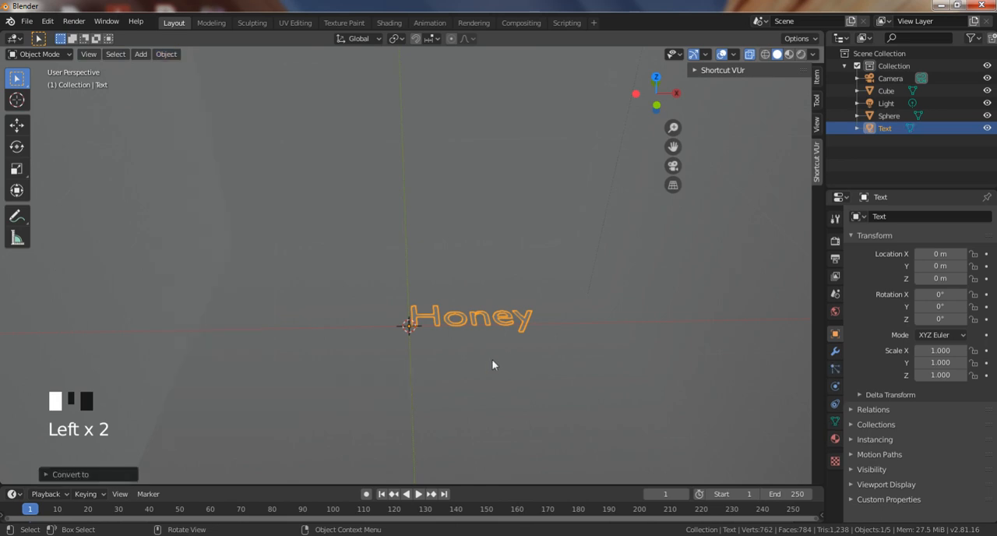
Extrude the whole "Honey" mesh about 0.155 m along its local Z and return to Object Mode.
mouse_move(491, 359)
middle_down()
mouse_move(496, 327)
mouse_move(501, 360)
middle_up()
key(Tab)
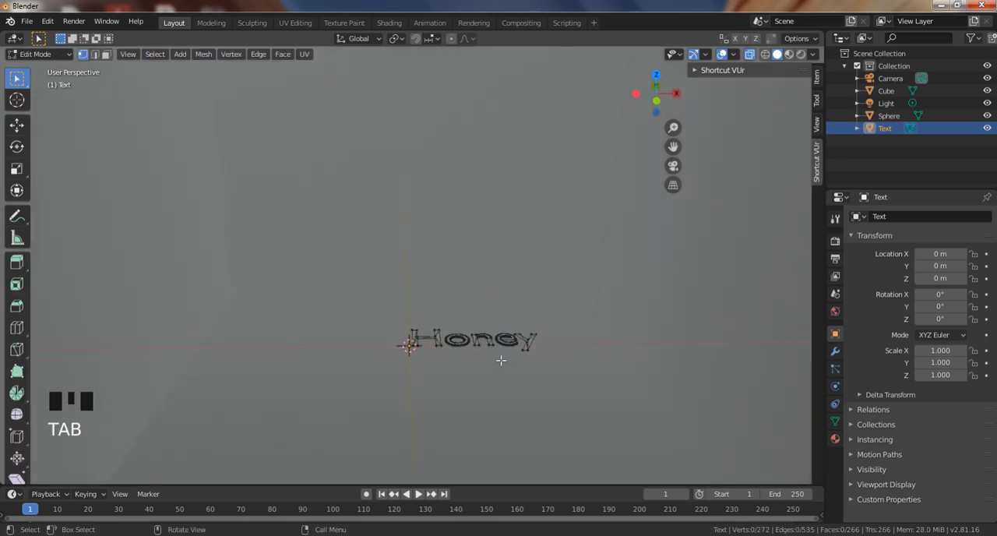
key(a)
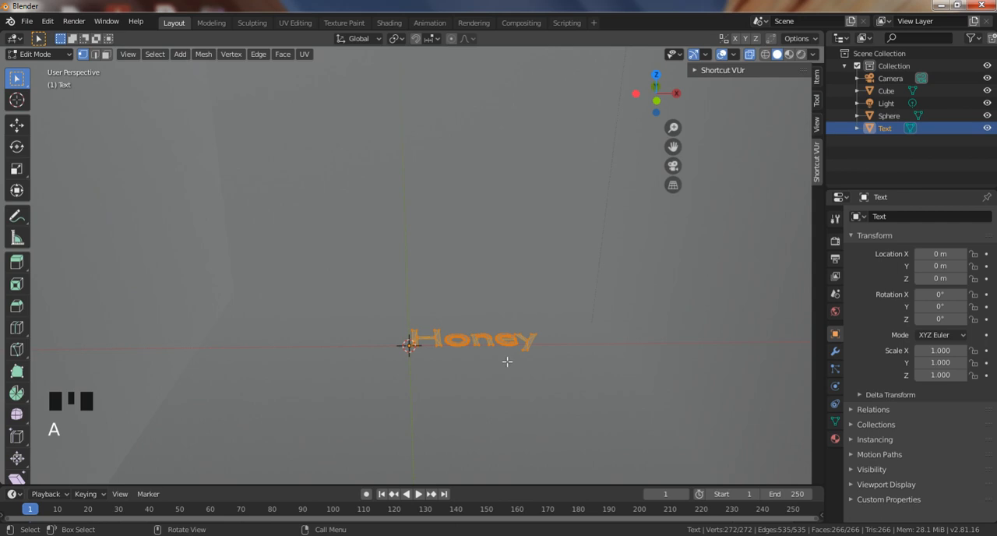
key(e)
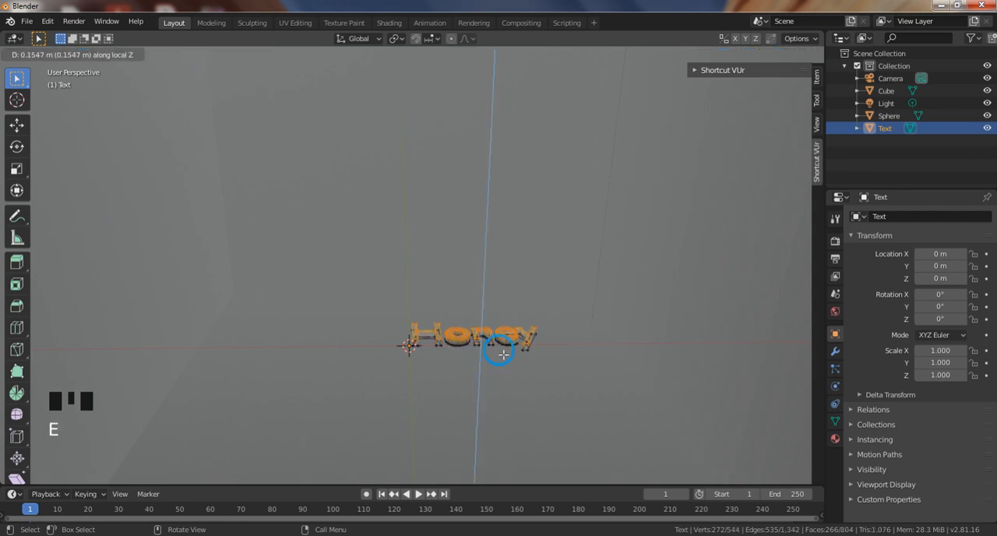
click(504, 354)
middle_drag(545, 381, 505, 315)
key(Tab)
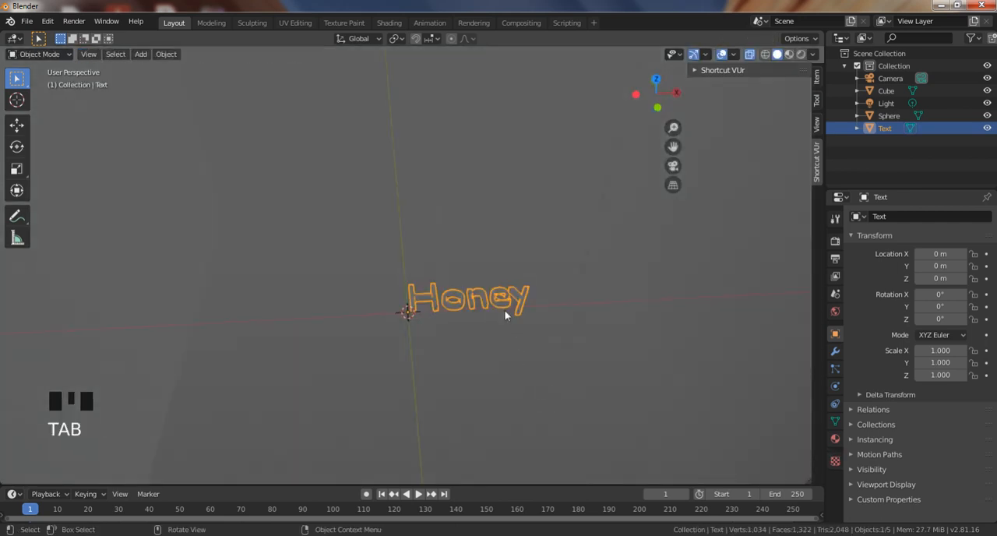
Scale the "Honey" text up uniformly to about 1.55.
key(a)
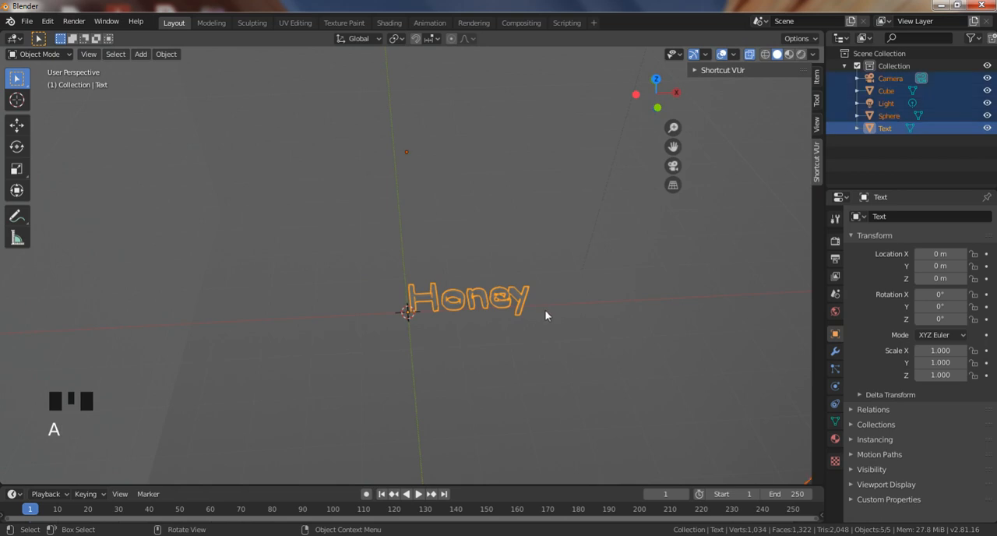
click(520, 302)
click(521, 300)
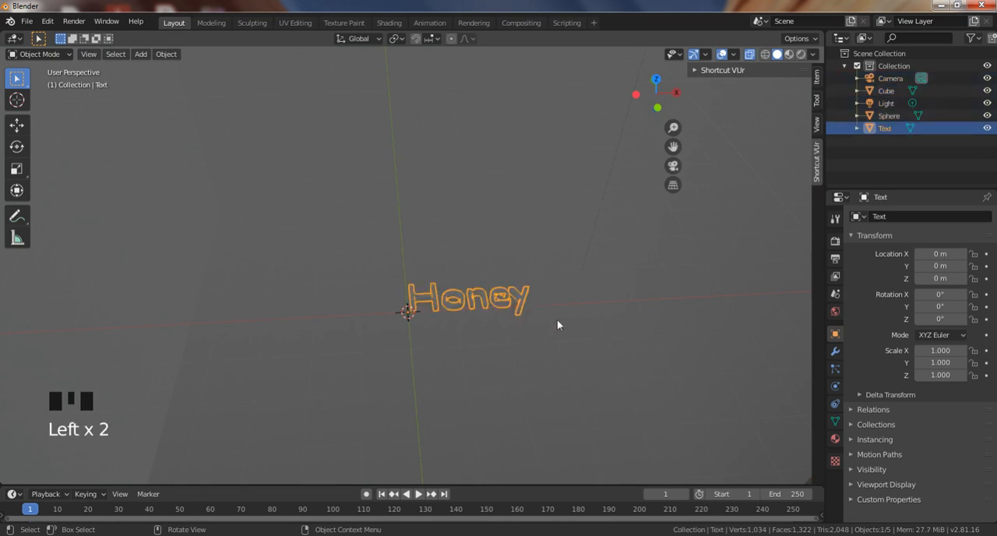
key(s)
click(630, 344)
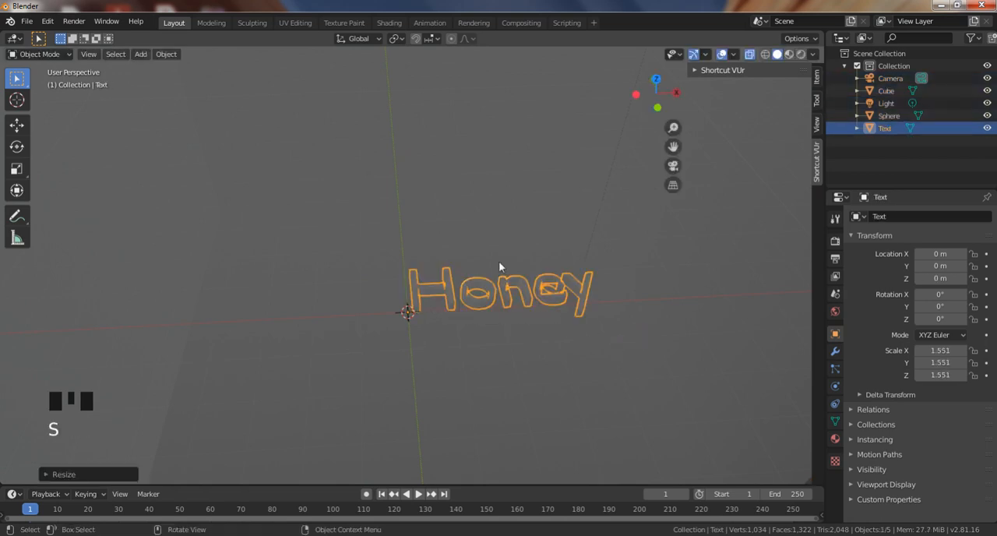
Set the "Honey" text's origin to its center of mass by volume.
middle_drag(500, 268, 485, 307)
click(553, 249)
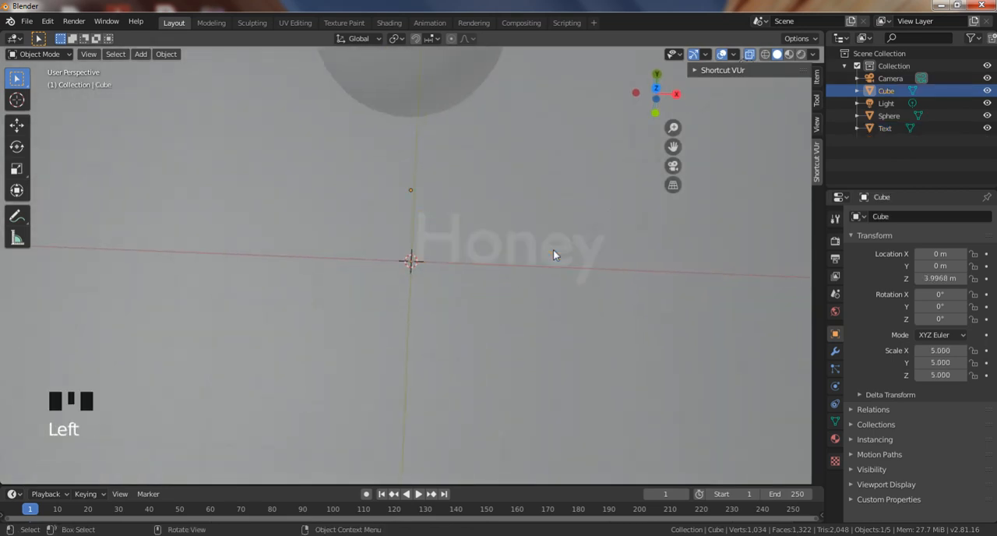
right_click(553, 249)
click(460, 247)
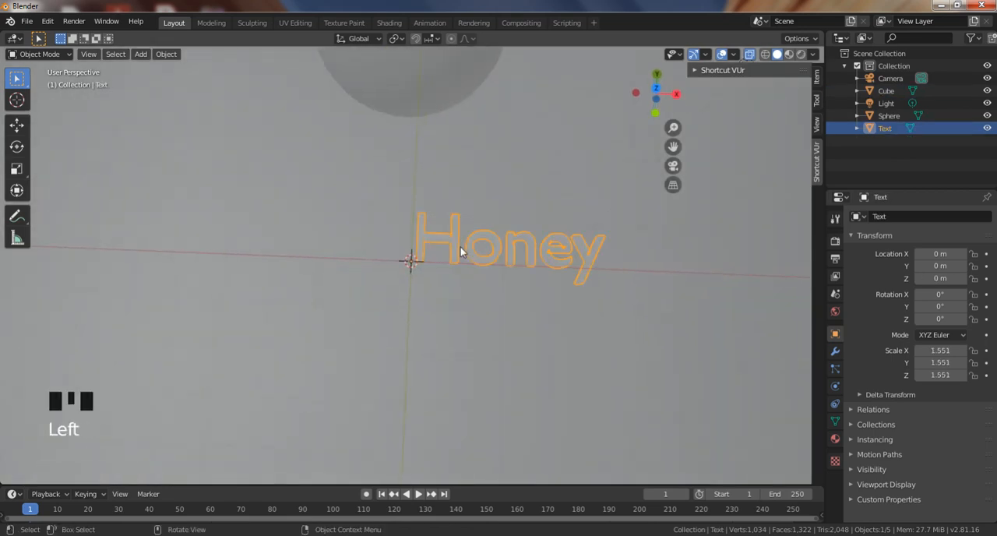
right_click(460, 249)
click(460, 247)
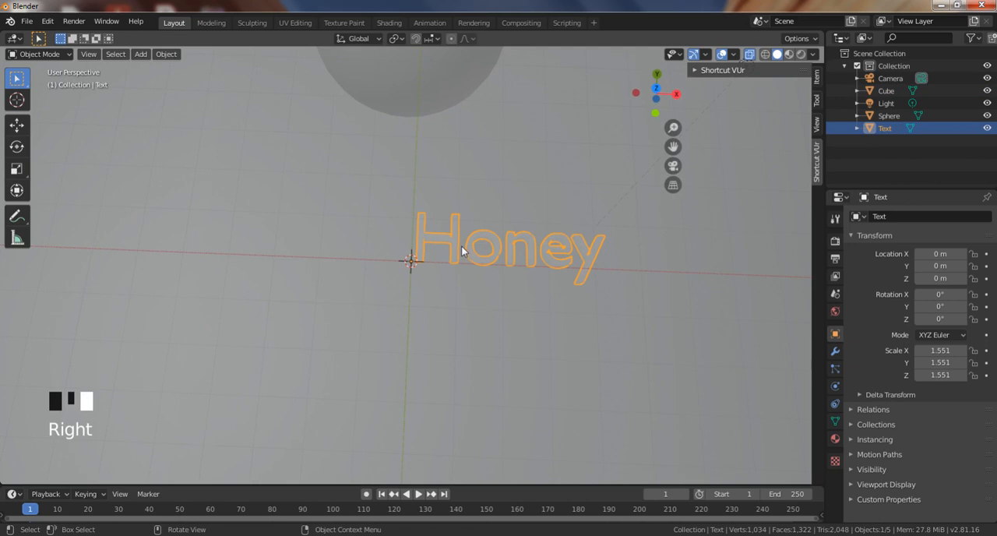
key(KP_1)
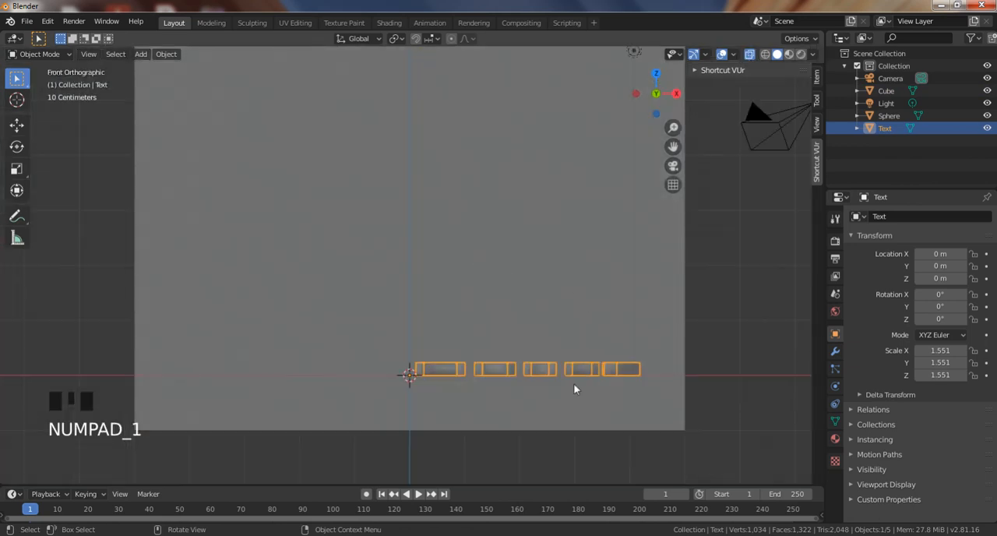
right_click(522, 372)
mouse_move(520, 349)
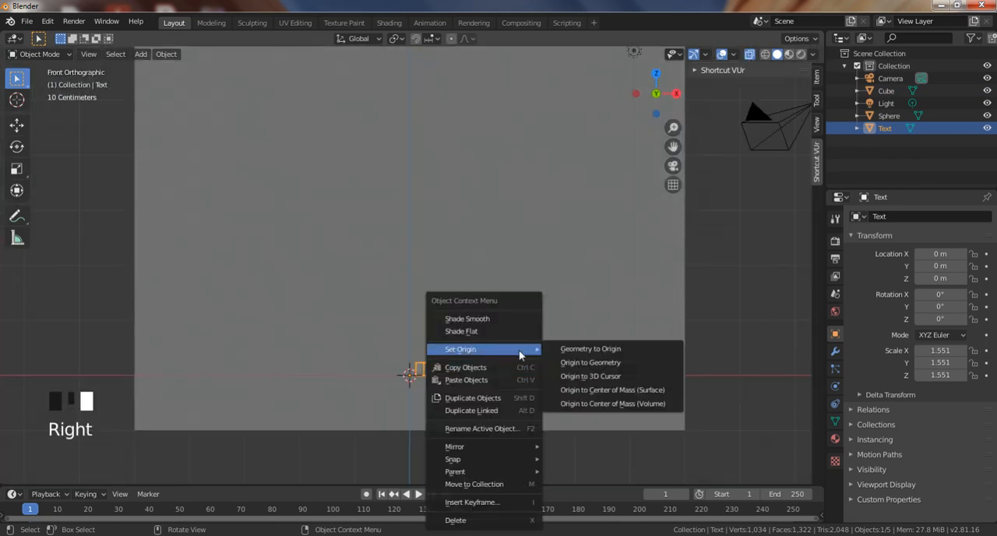
click(620, 405)
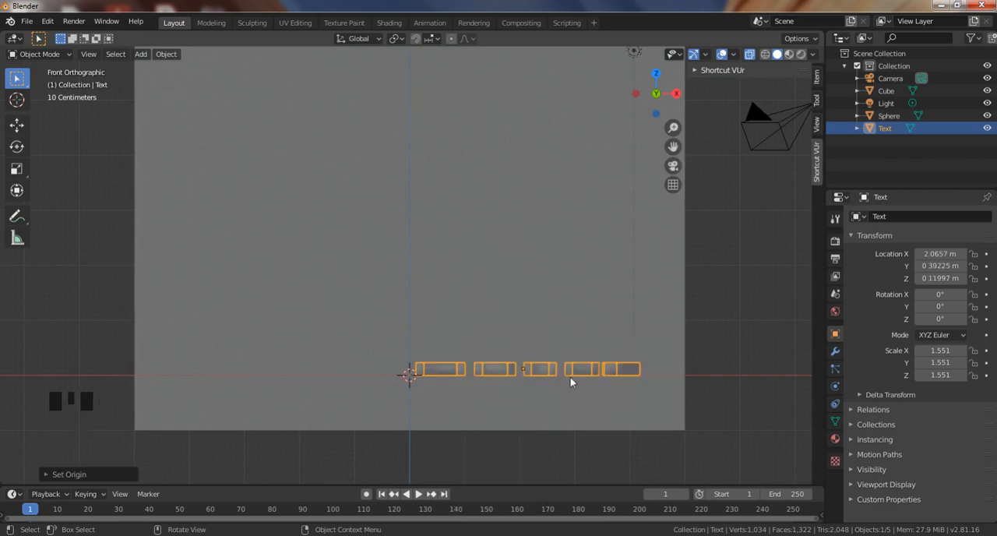
Center the "Honey" text by setting its X and Y locations to 0 m.
click(940, 254)
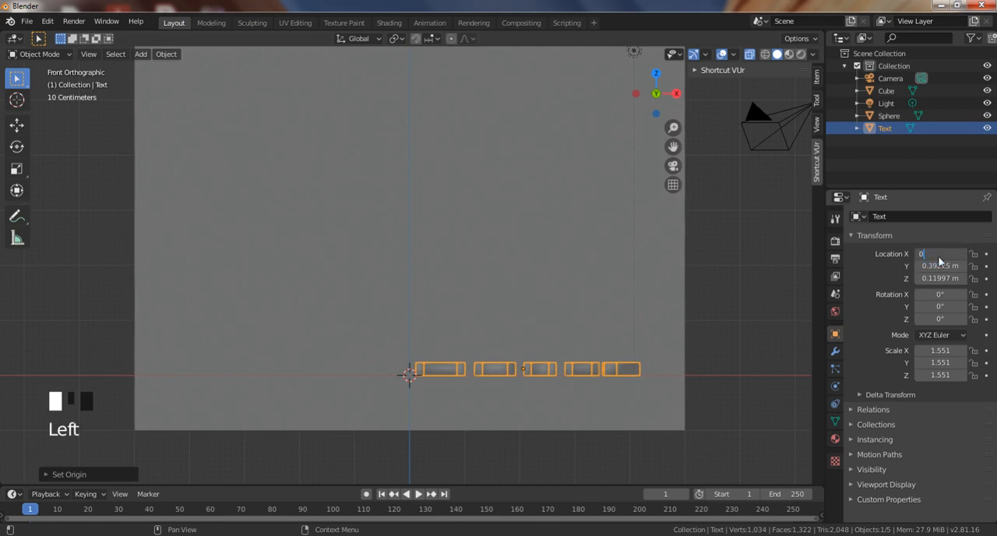
text(0)
key(Tab)
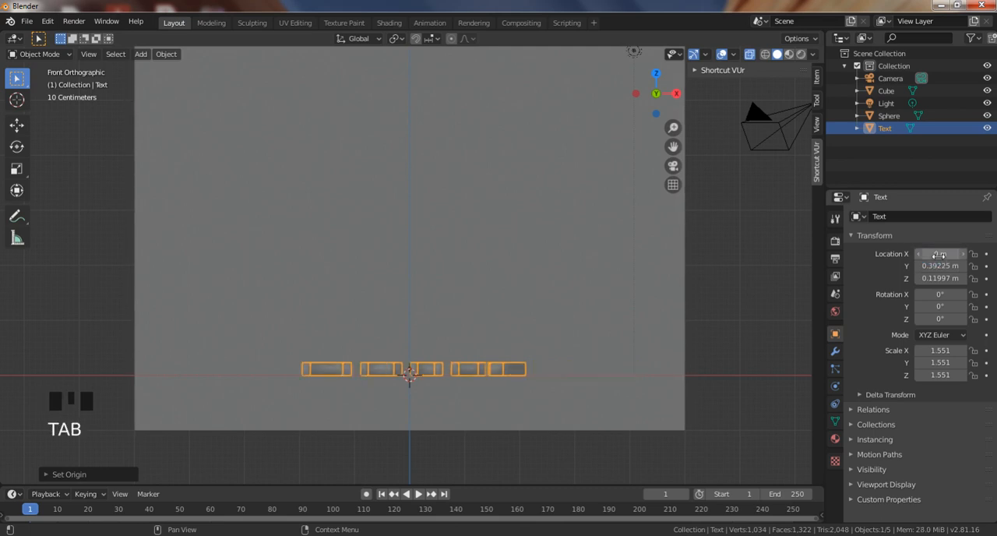
click(940, 268)
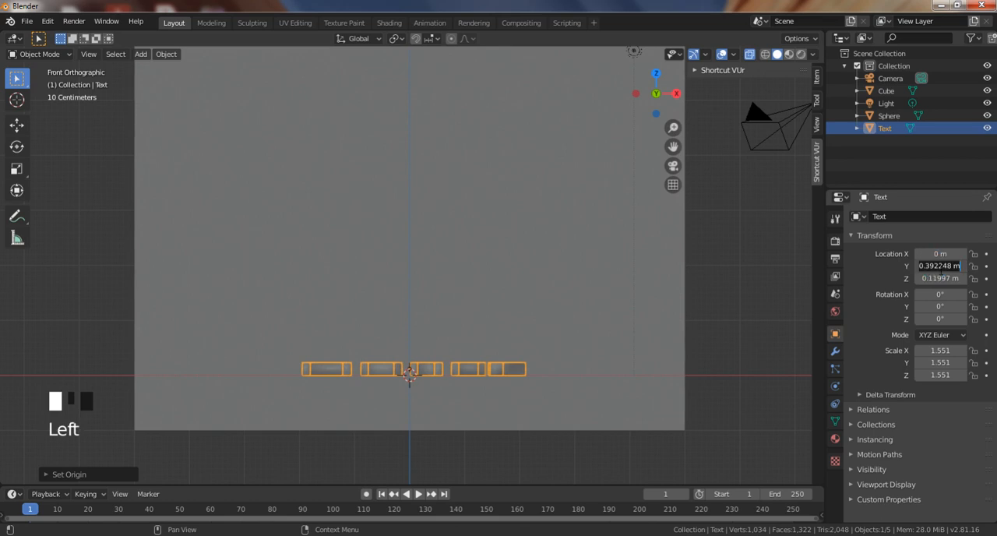
text(0)
key(Return)
middle_drag(757, 328, 543, 374)
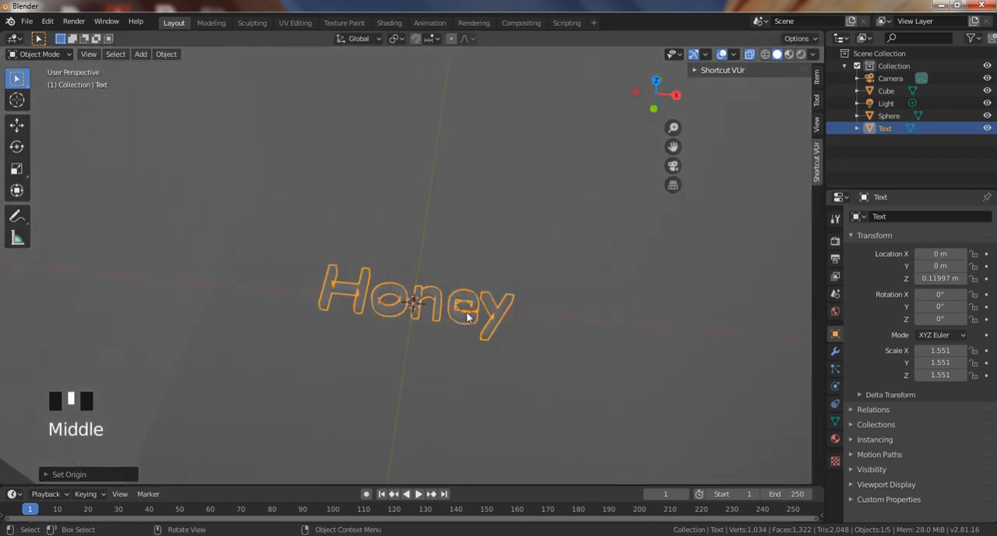
Add a mesh plane at the world origin, inside the large cube.
middle_drag(467, 317, 479, 337)
key(KP_1)
scroll(475, 274, down, 2)
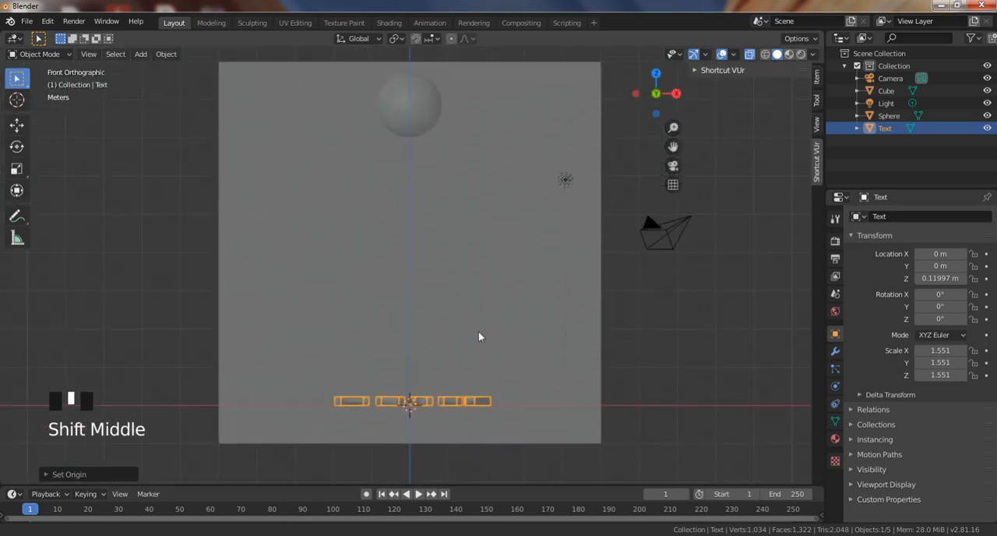
click(411, 125)
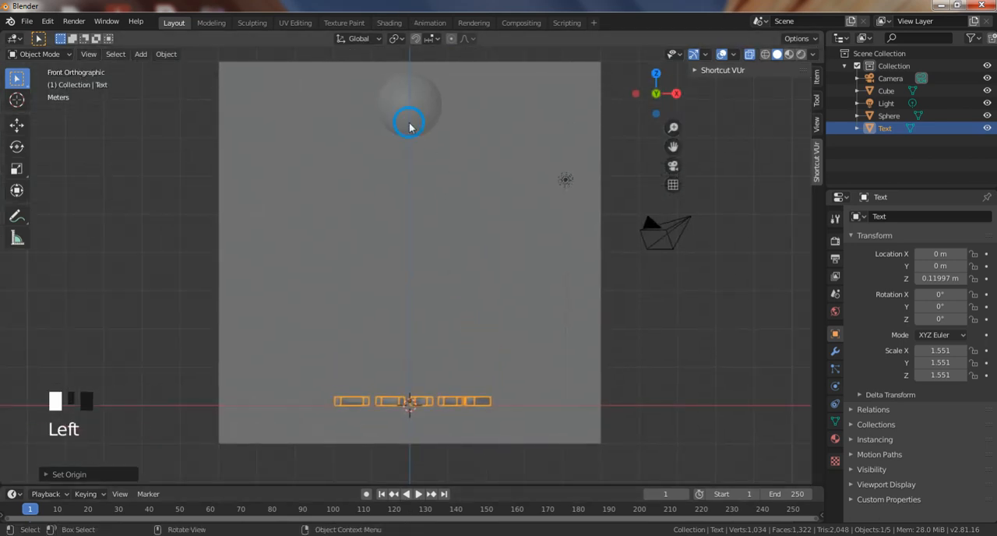
key(shift+a)
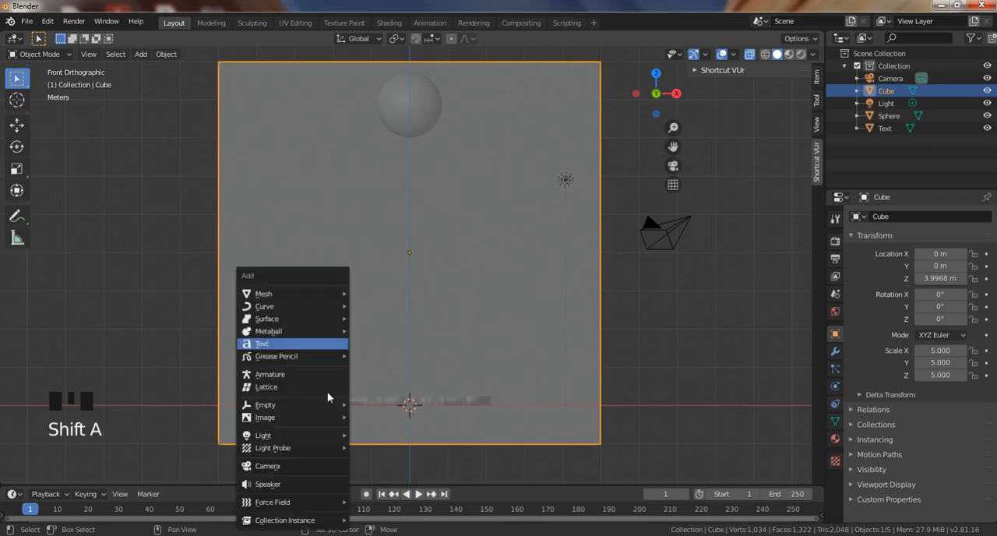
mouse_move(299, 293)
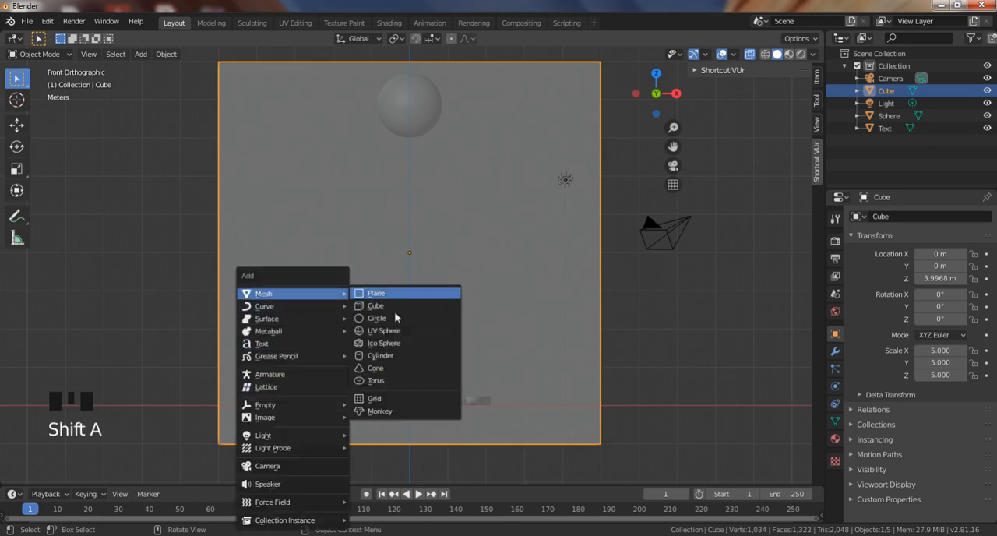
click(377, 293)
Scale the plane up uniformly to about 4.46 so it nearly fills the cube's floor area.
mouse_move(456, 447)
middle_down()
mouse_move(460, 436)
mouse_move(461, 448)
middle_up()
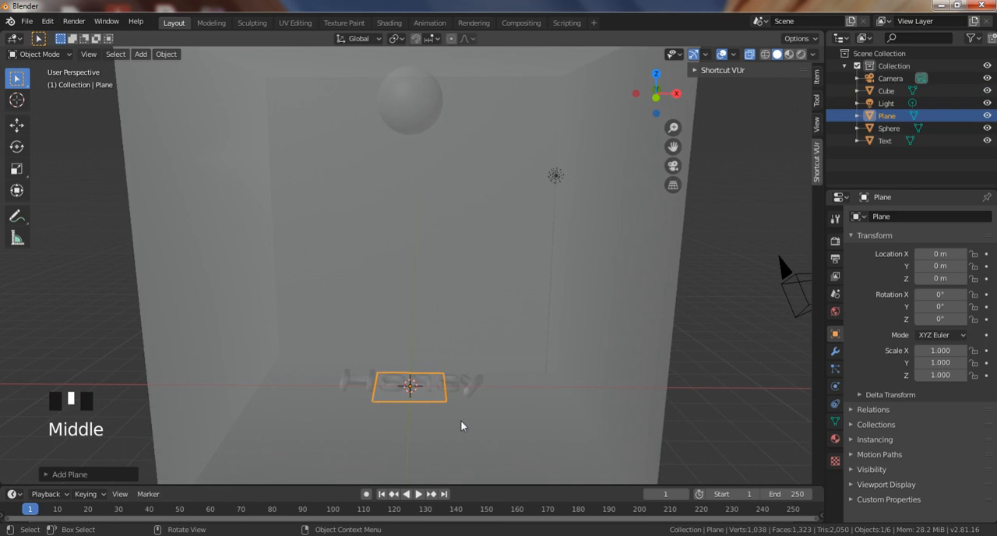
key(s)
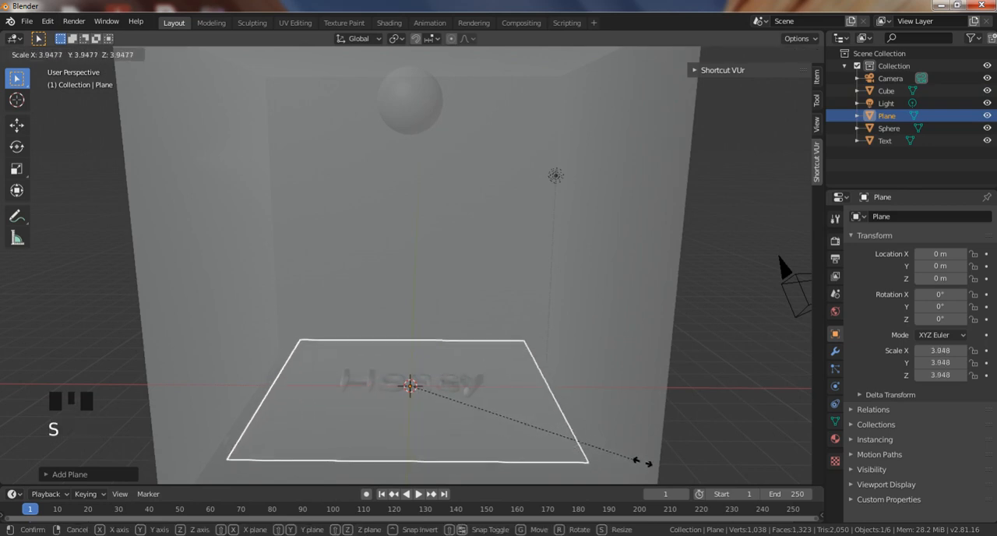
click(667, 472)
Move the plane down along Z to about -0.69 m, below the "Honey" text and just above the cube's bottom.
middle_drag(679, 473, 652, 410)
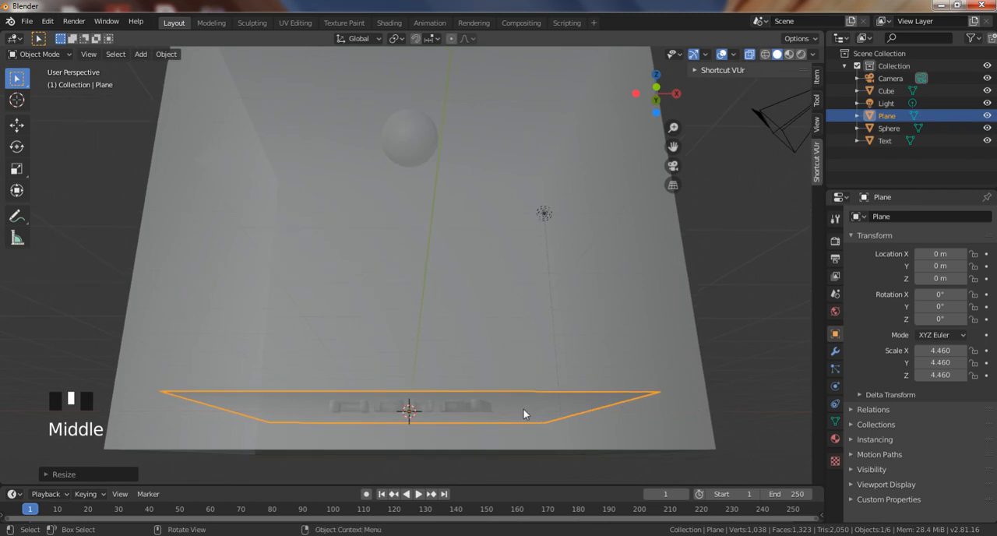
key(KP_1)
key(g)
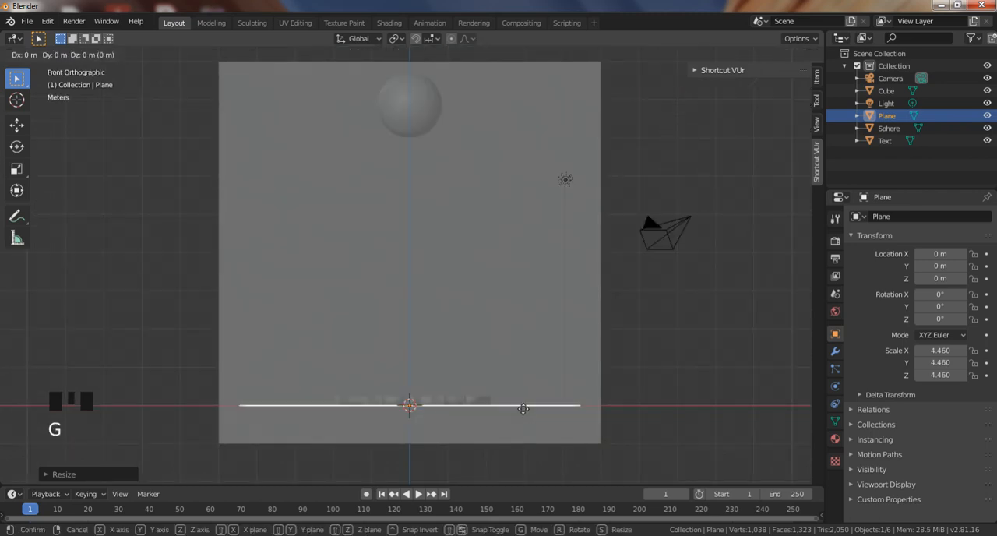
key(z)
click(532, 435)
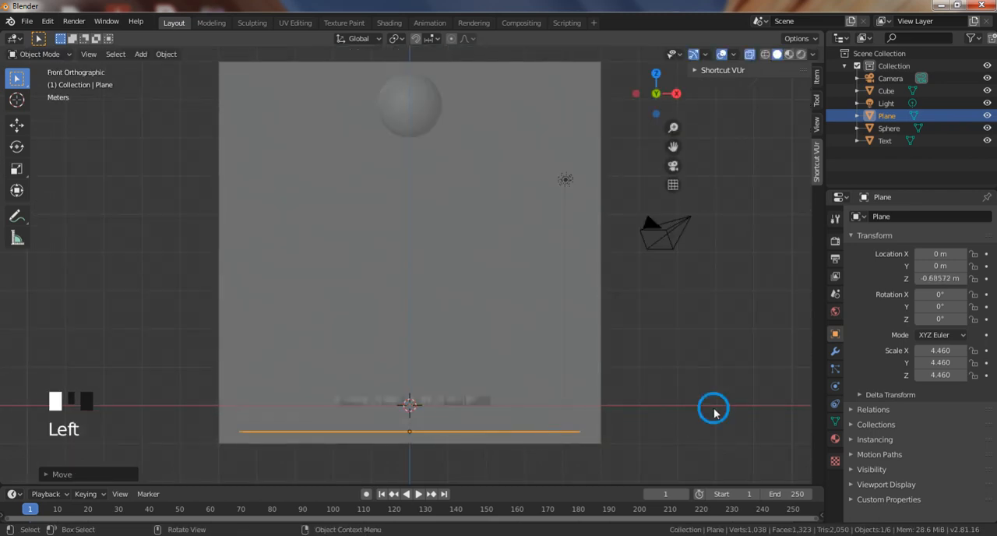
middle_drag(534, 439, 448, 393)
click(561, 439)
key(KP_1)
click(449, 393)
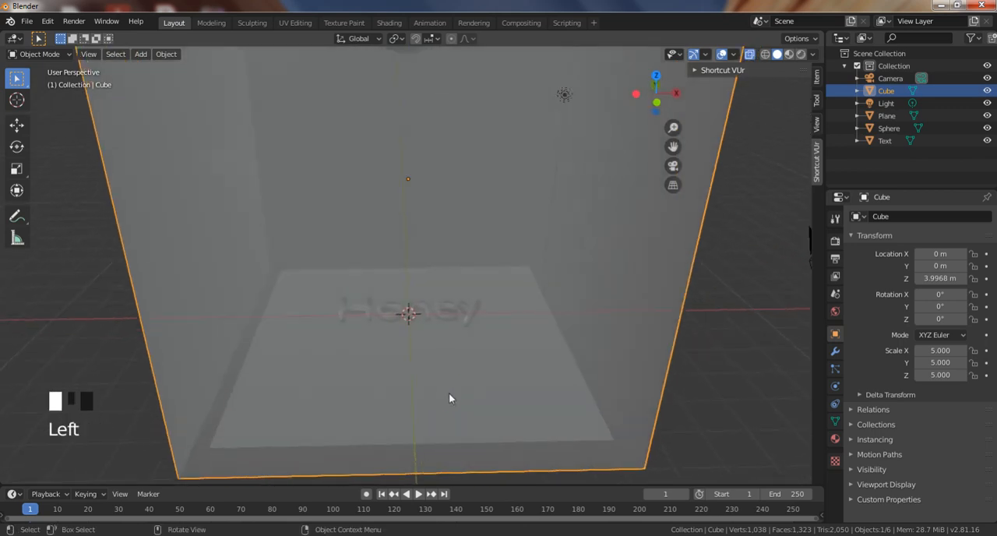
Enable fluid physics on the plane and set its type to Obstacle.
click(835, 385)
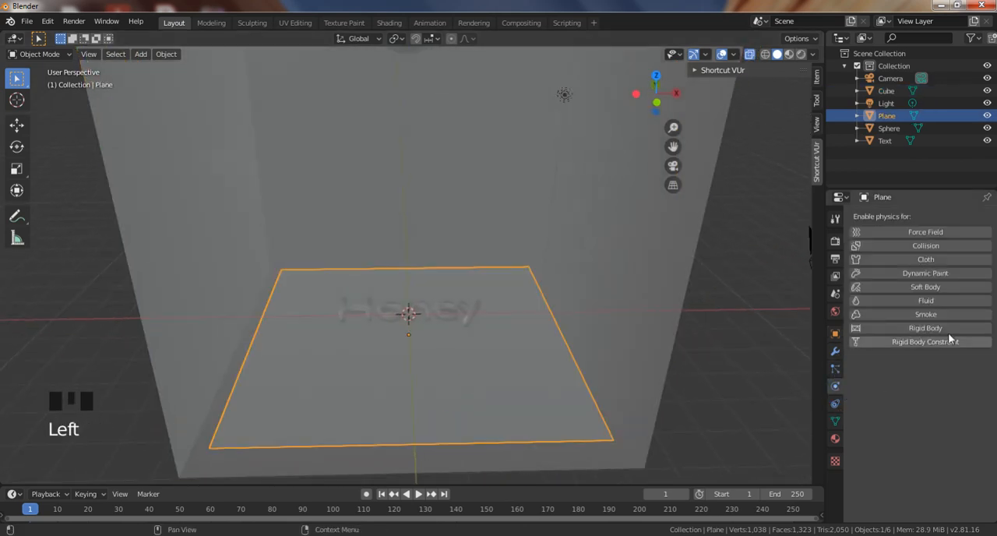
click(935, 300)
click(940, 377)
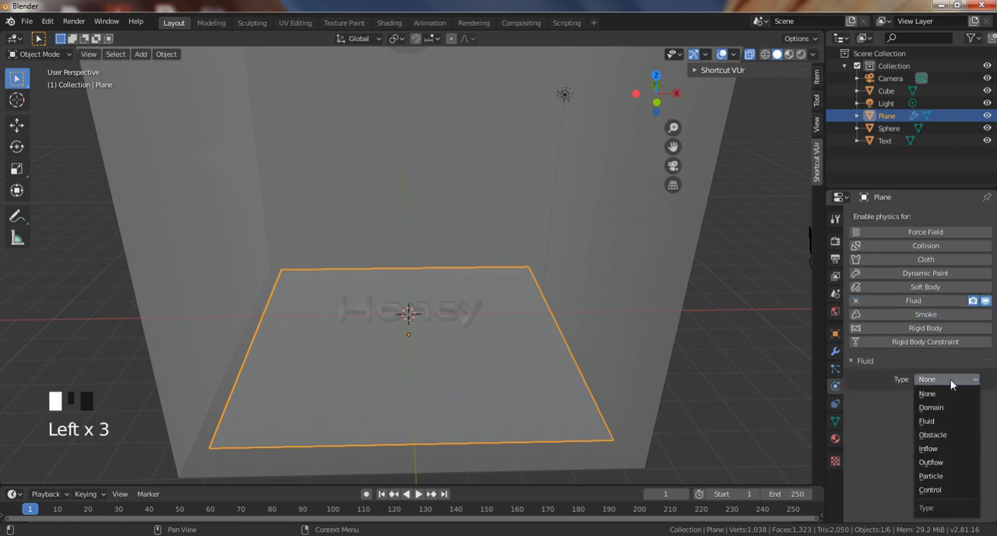
click(960, 439)
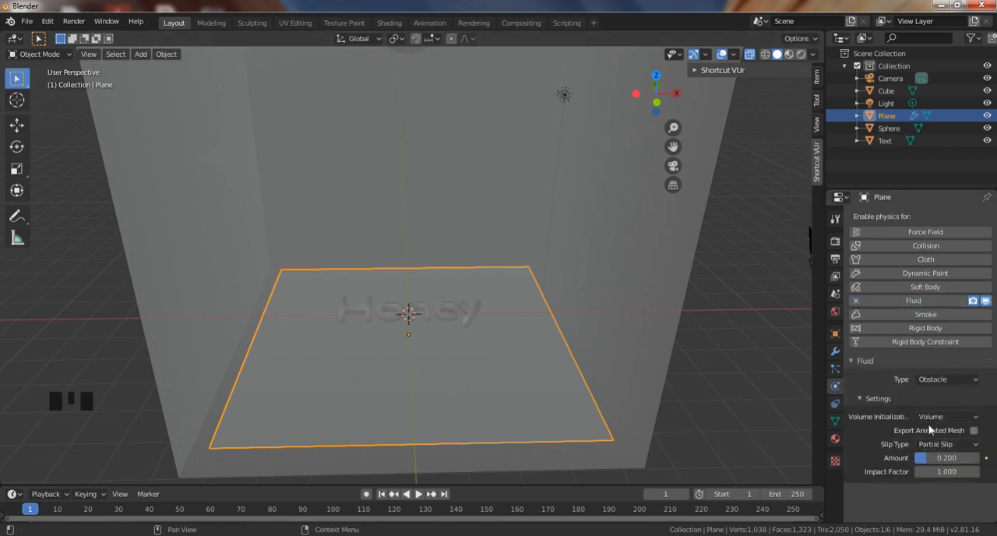
Enable fluid physics on the "Honey" text, set its type to Obstacle and its volume initialization to Shell.
click(393, 314)
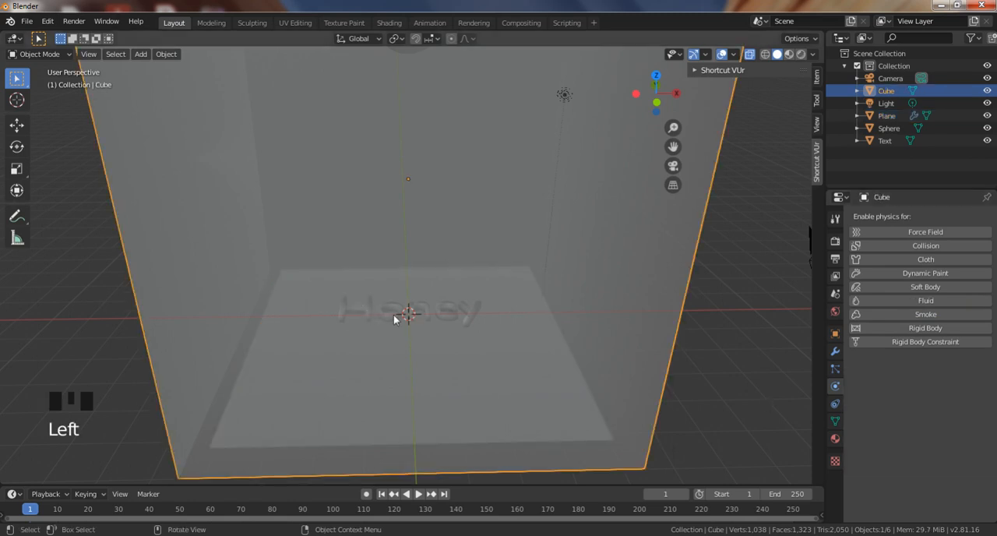
click(369, 311)
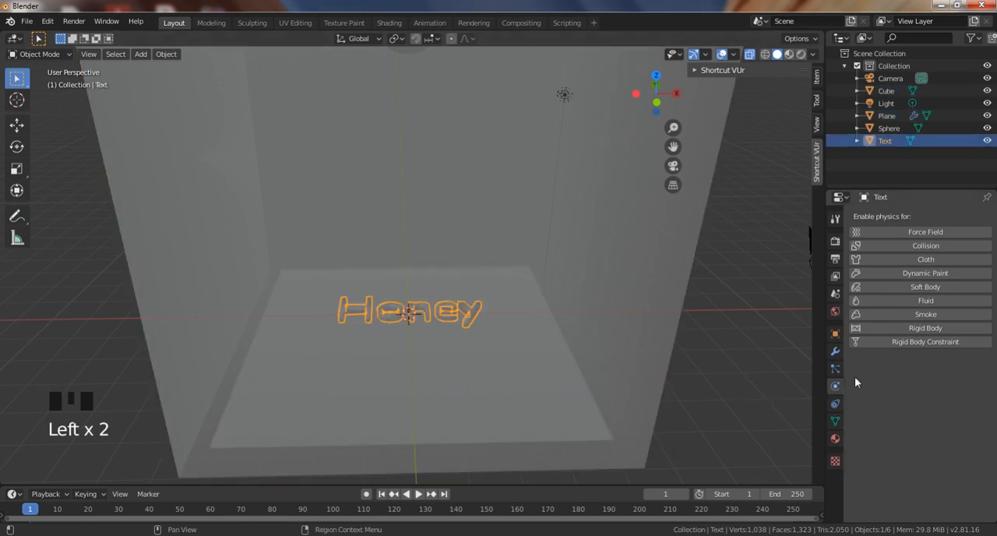
click(927, 301)
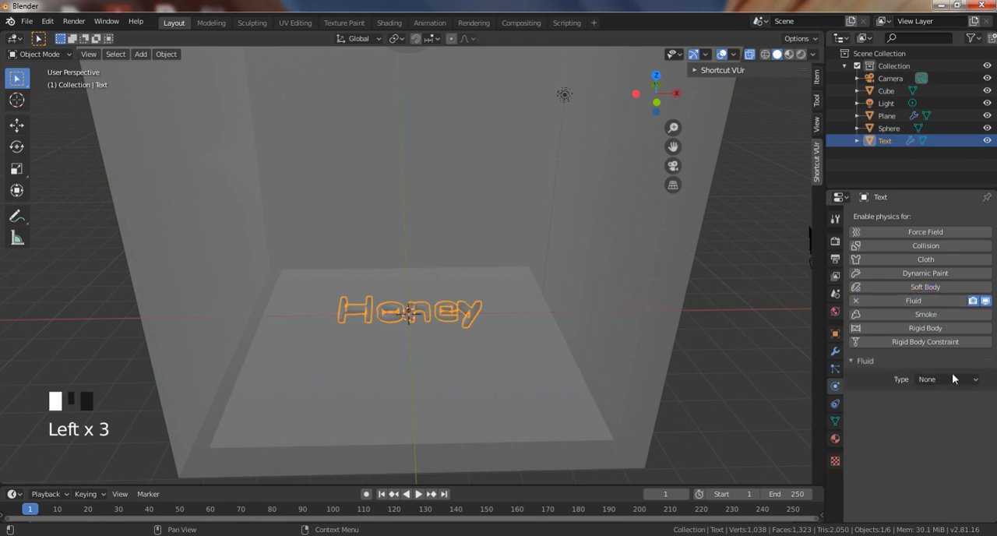
click(949, 379)
click(940, 435)
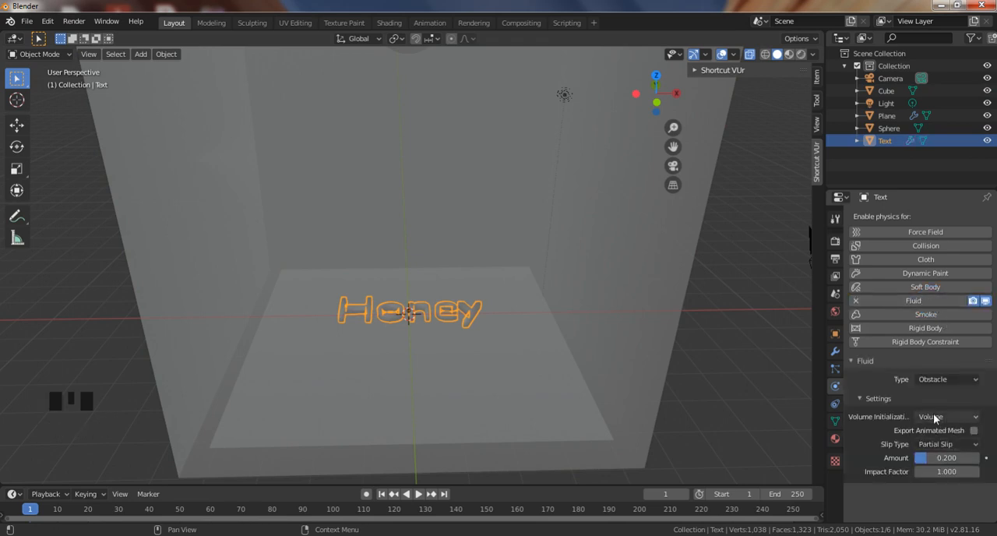
click(936, 416)
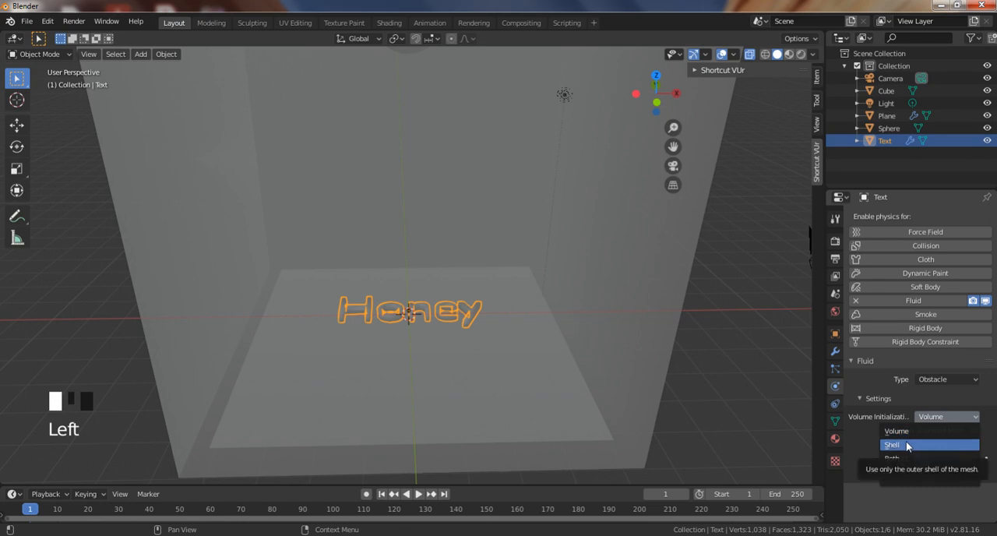
click(906, 445)
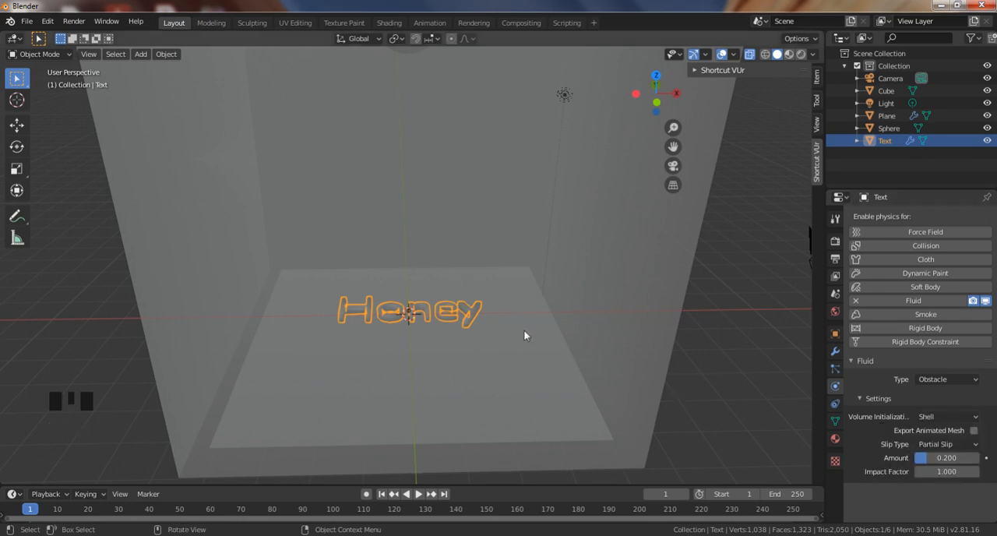
Enable fluid physics on the sphere near the cube's ceiling and set its type to Inflow.
click(574, 269)
click(502, 143)
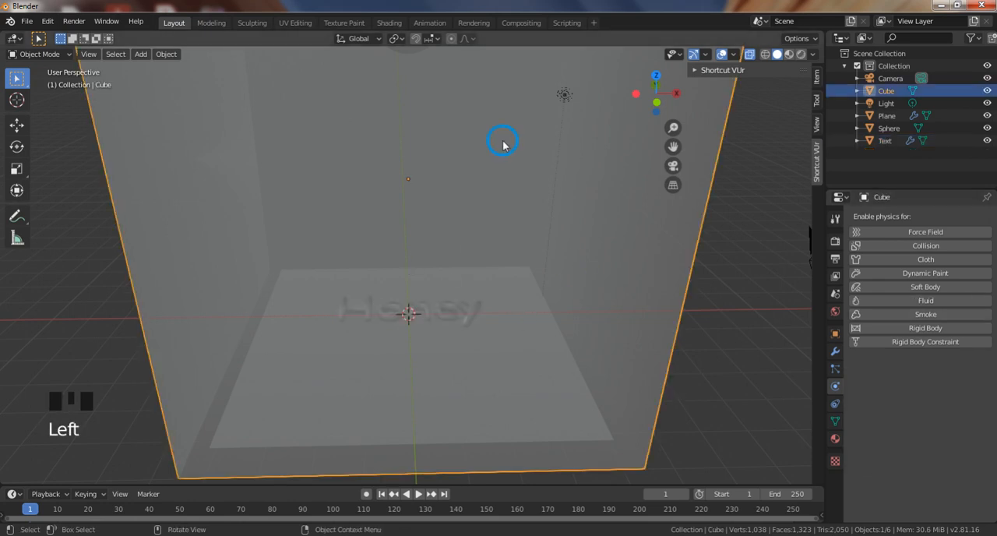
middle_drag(502, 143, 456, 93)
shift+middle_drag(550, 122, 537, 245)
click(395, 176)
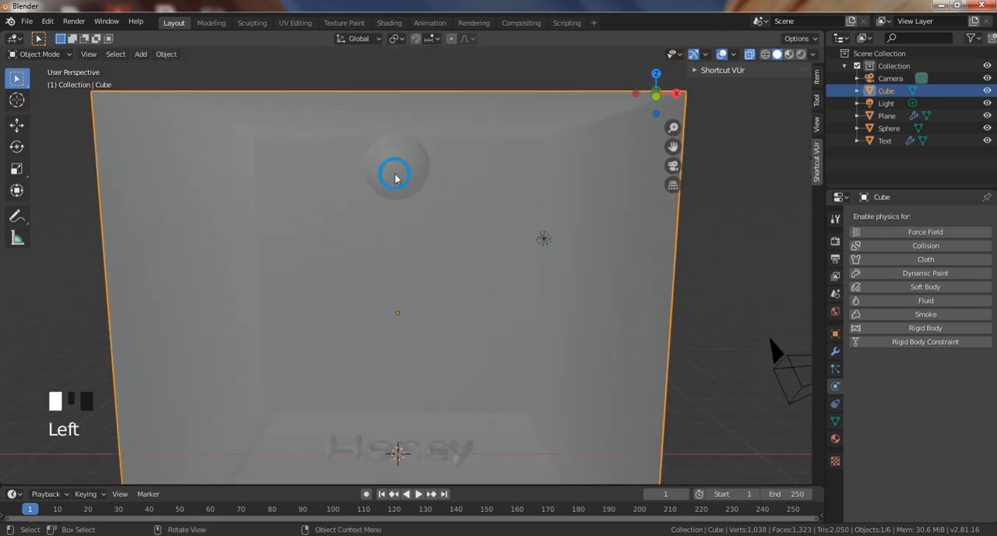
scroll(645, 284, down, 2)
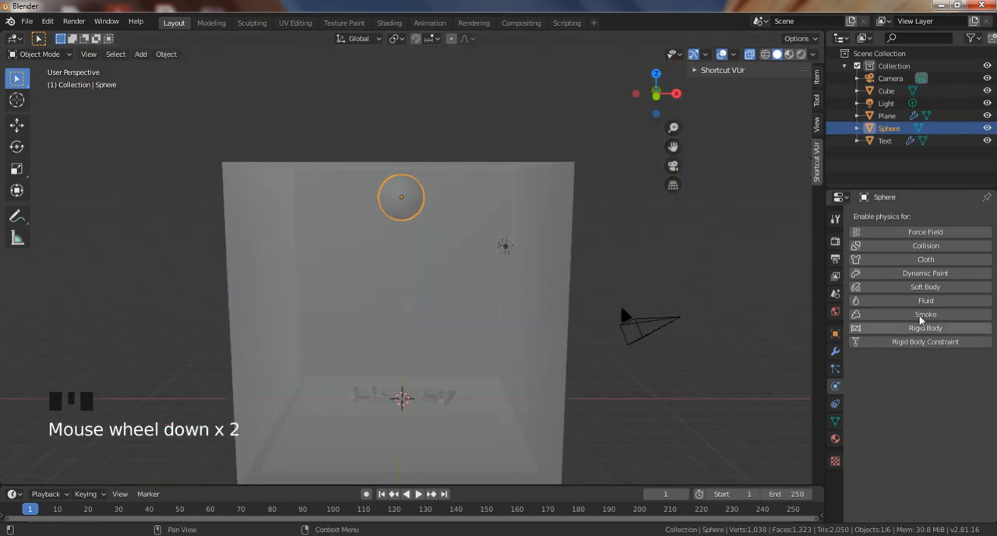
click(927, 301)
click(931, 378)
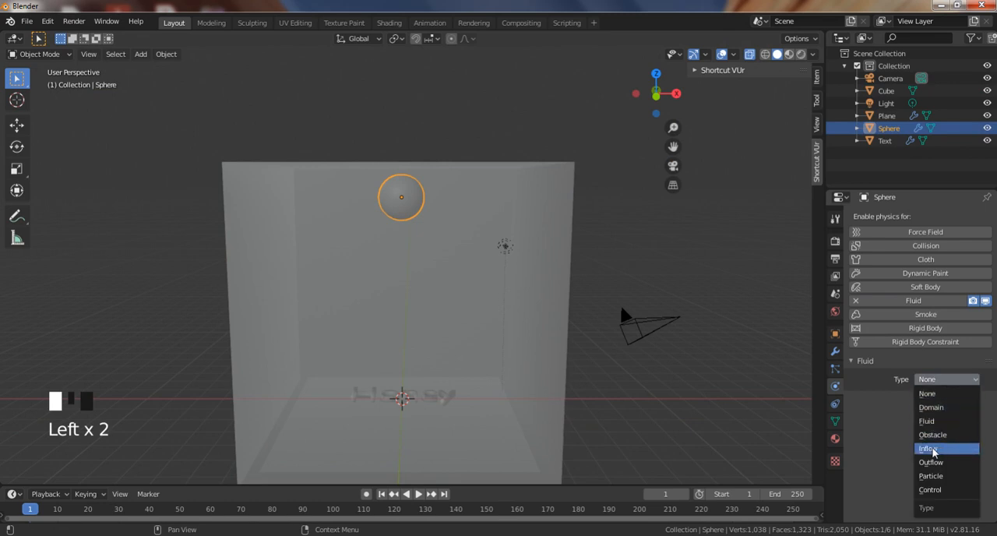
click(932, 453)
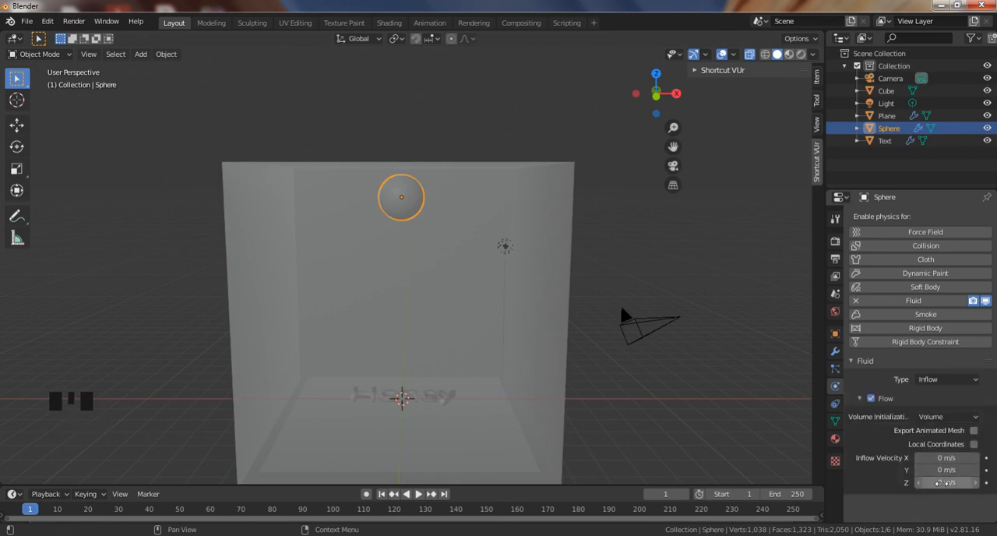
Set the sphere's inflow velocity along Z to -0.5 m/s.
click(955, 481)
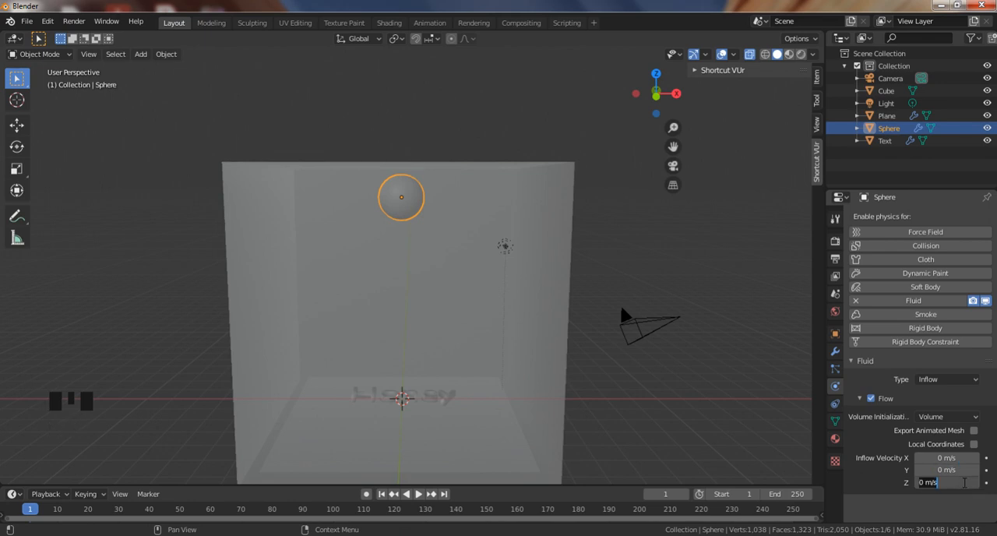
text(-0.5)
key(Return)
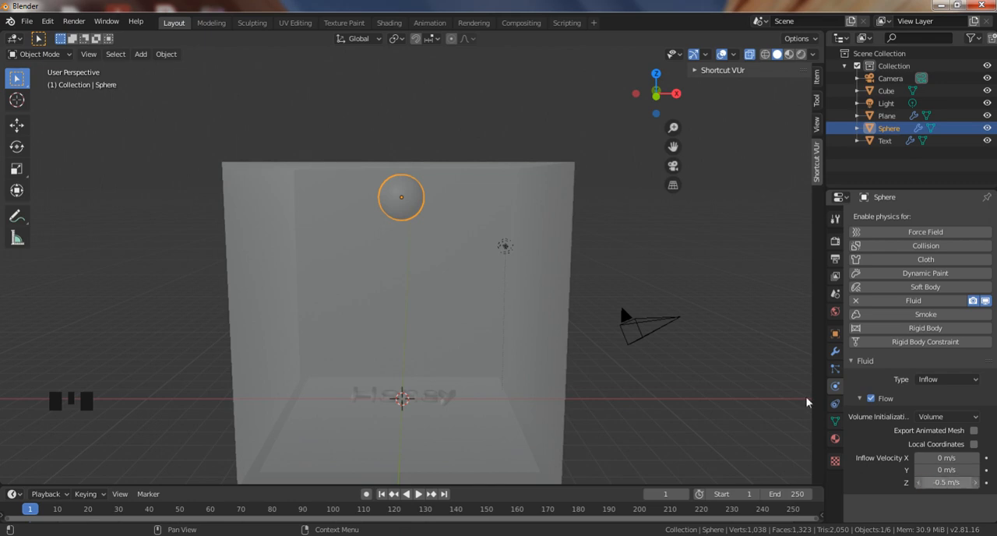
shift+middle_drag(926, 375, 917, 363)
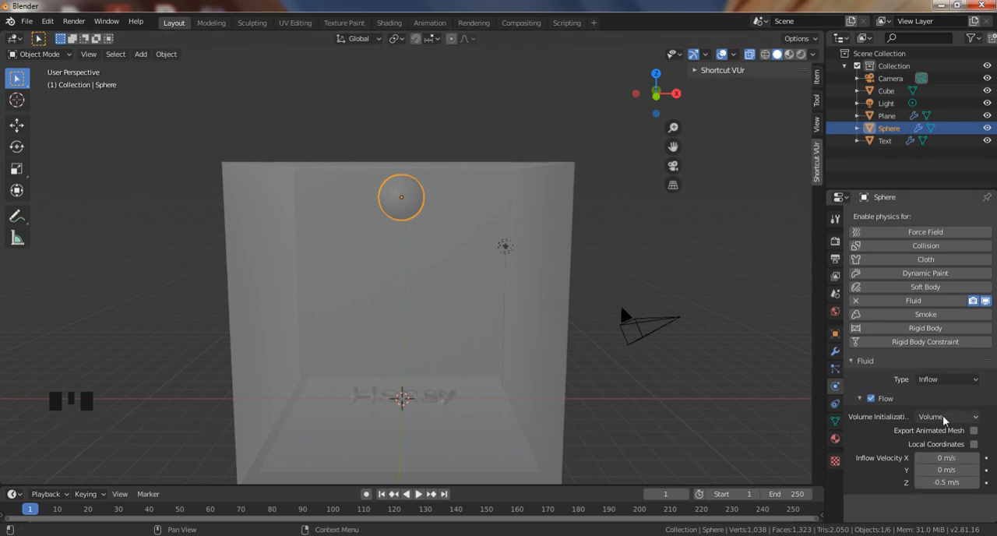
Enable fluid physics on the large cube and set its type to Domain.
click(423, 285)
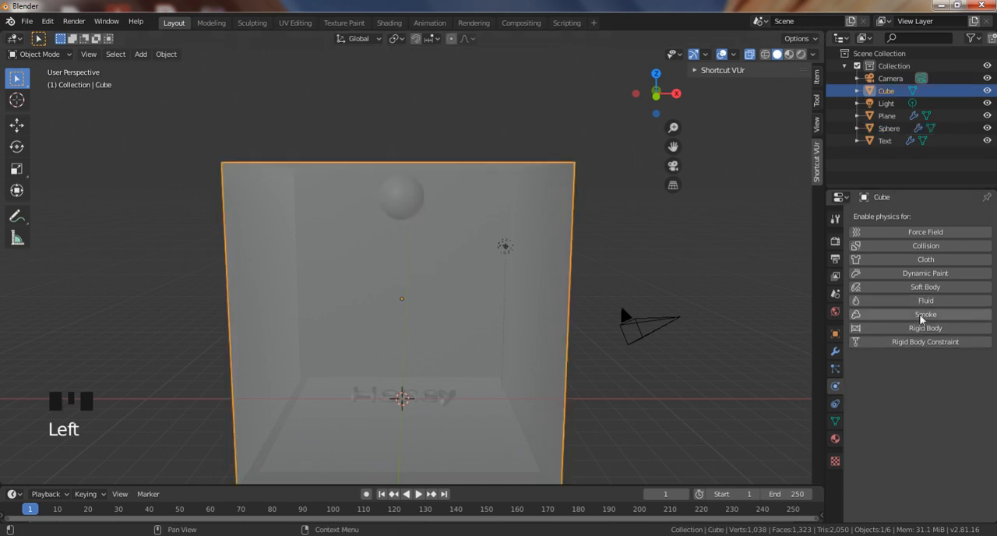
shift+middle_drag(576, 319, 569, 249)
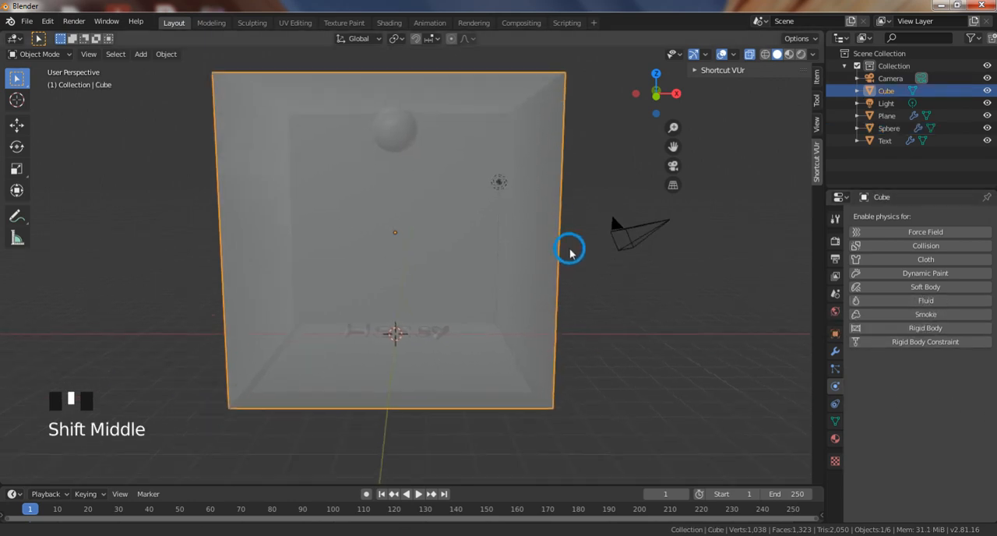
click(392, 128)
click(460, 207)
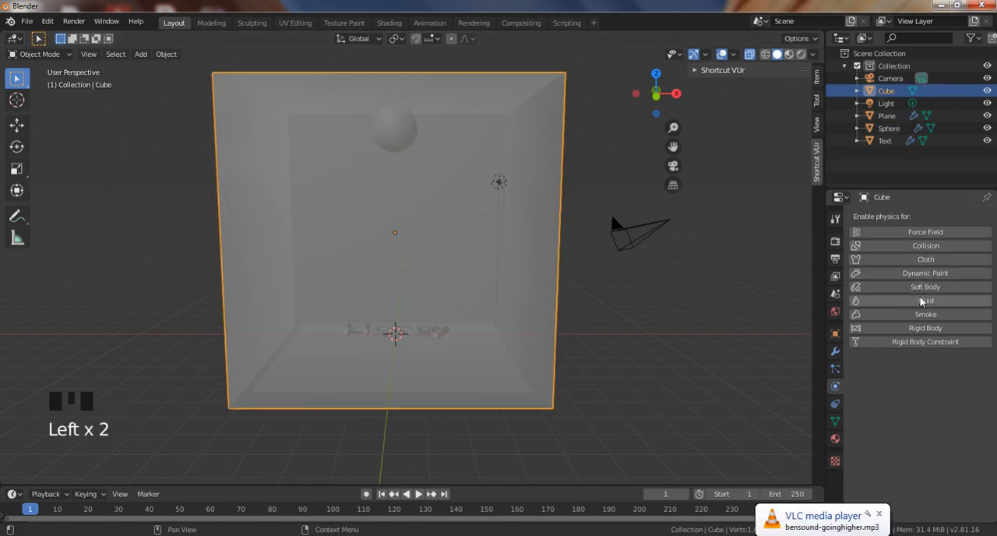
click(897, 302)
click(935, 378)
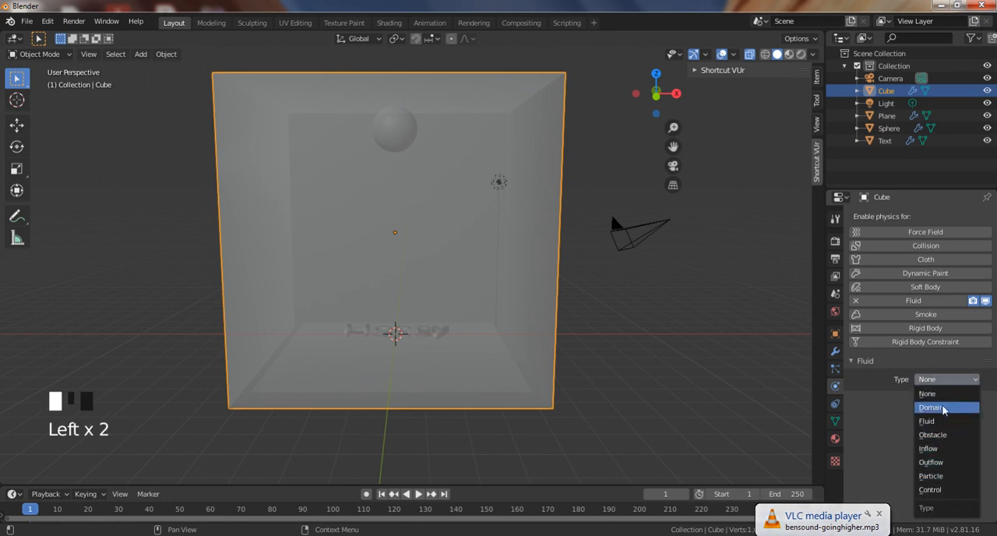
click(934, 408)
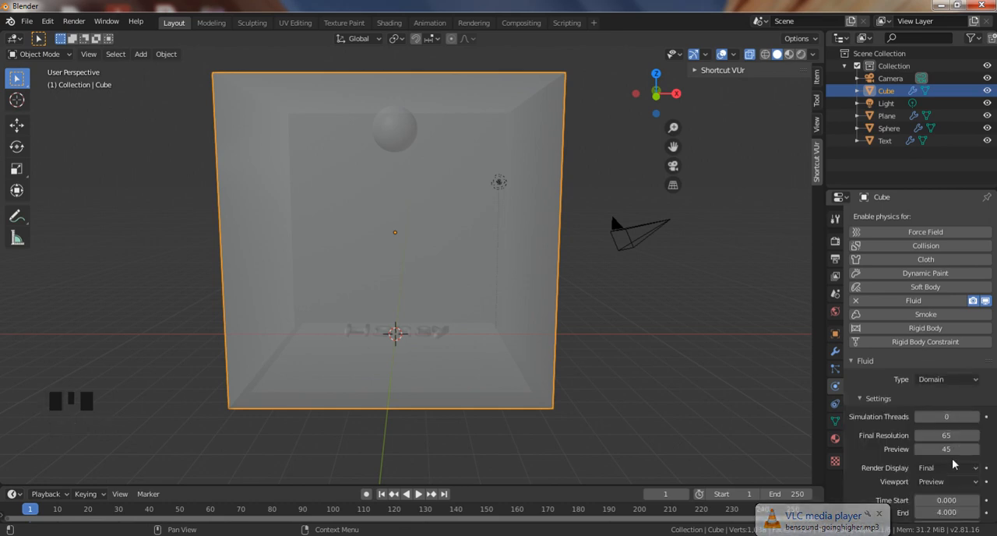
Set the fluid domain's simulation threads to 50 and its final resolution to 100.
click(942, 416)
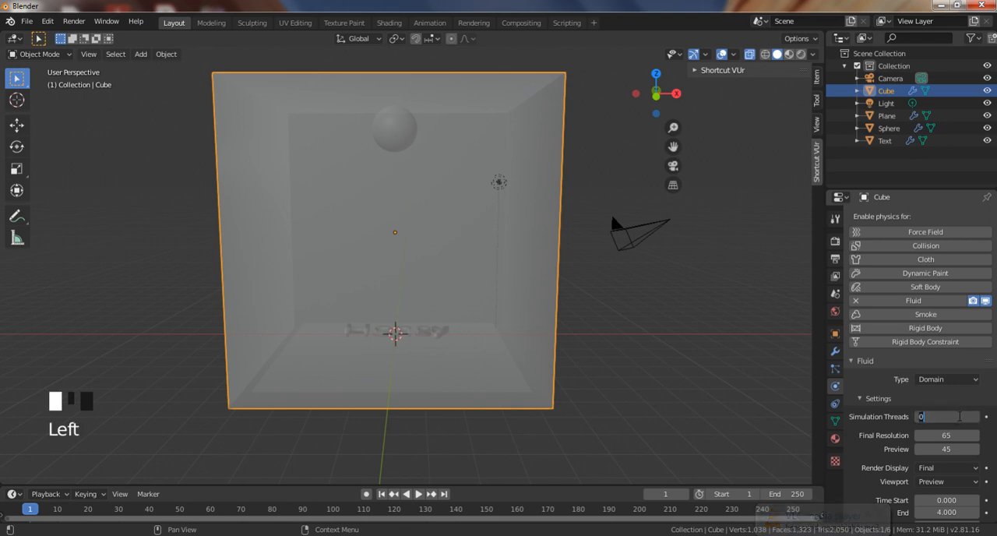
text(50)
key(Return)
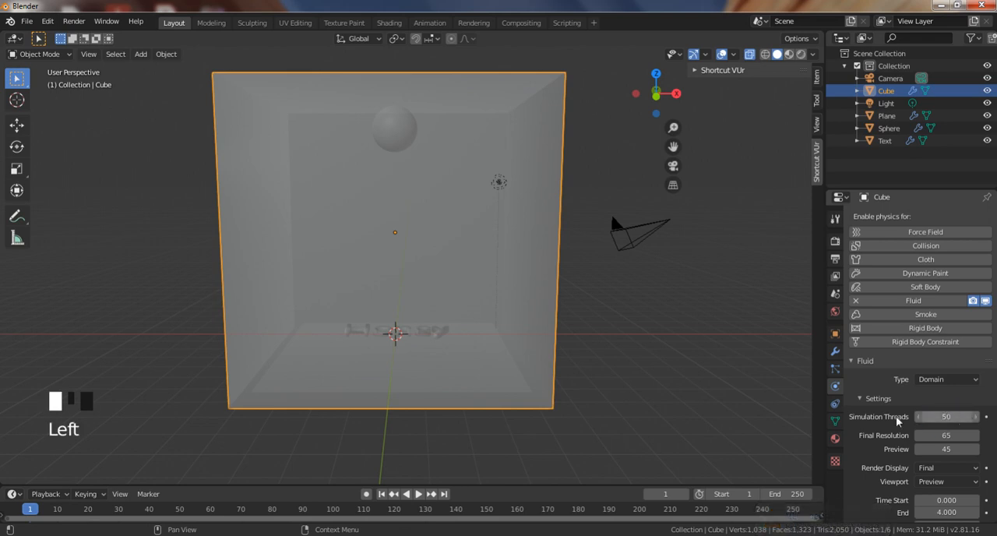
scroll(897, 420, down, 2)
click(947, 385)
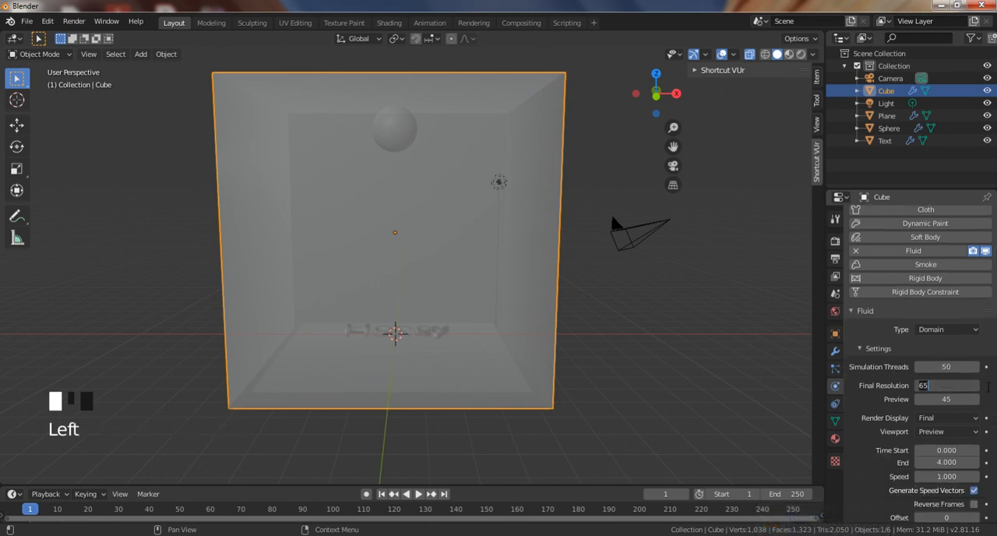
text(100)
key(Return)
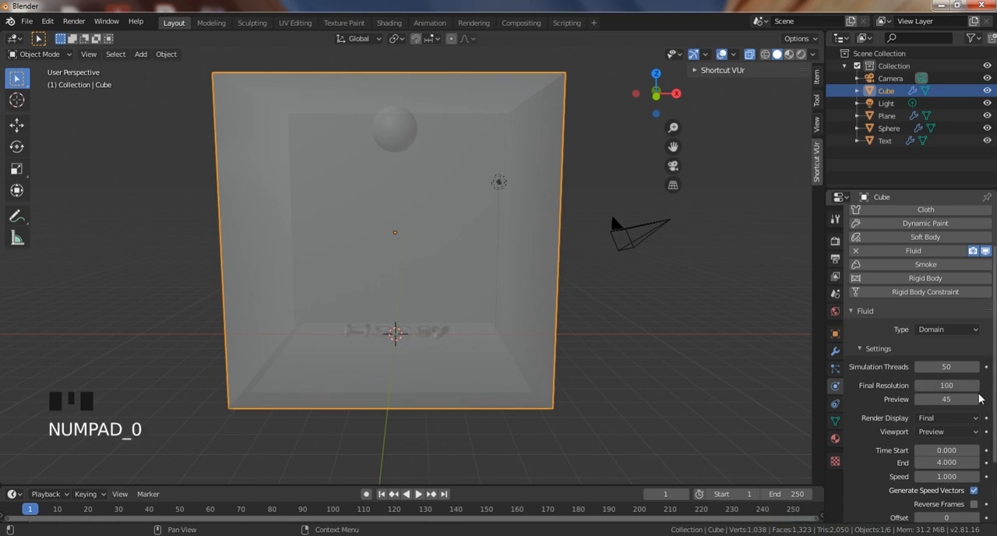
Set the domain's viewport display mode to Final and its simulation end time to 10.
scroll(979, 399, down, 1)
click(938, 409)
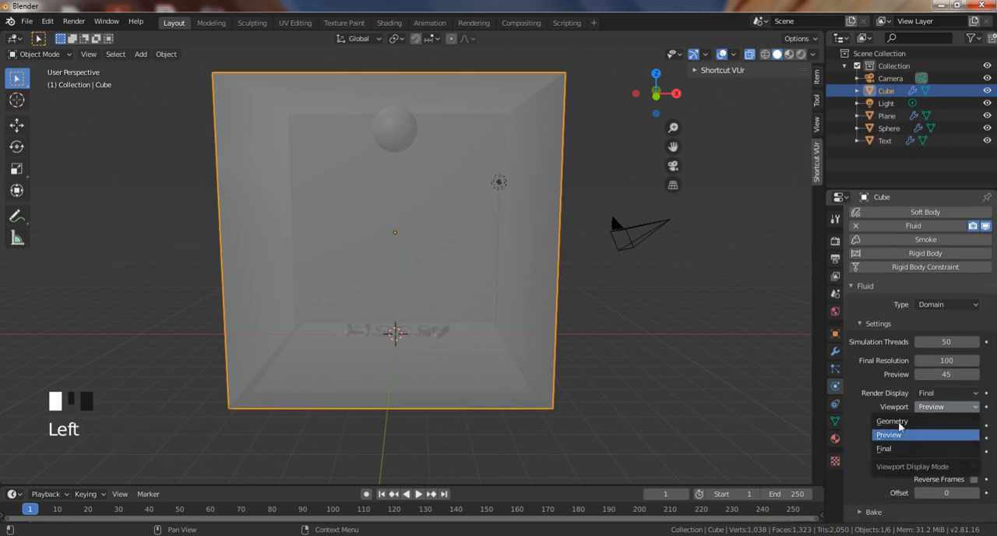
click(885, 449)
scroll(927, 389, down, 3)
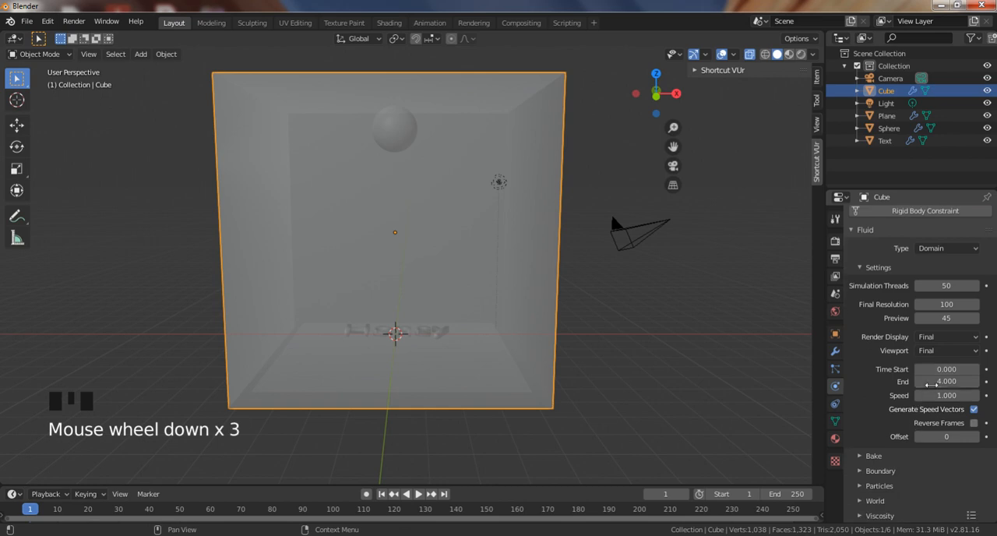
click(931, 385)
text(10)
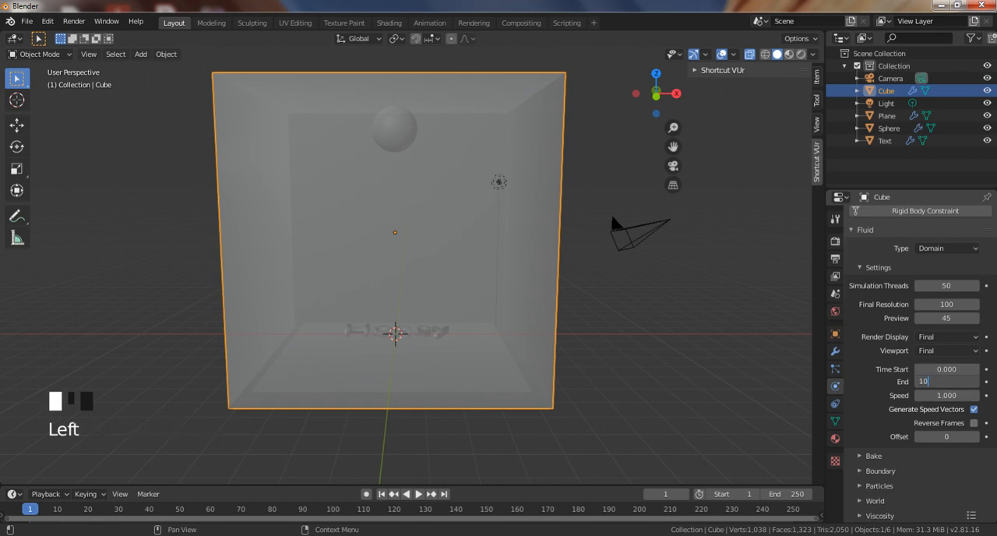
key(Return)
Expand the domain's bake and boundary settings and set the boundary subdivisions to 1.
scroll(892, 401, down, 1)
scroll(892, 404, down, 2)
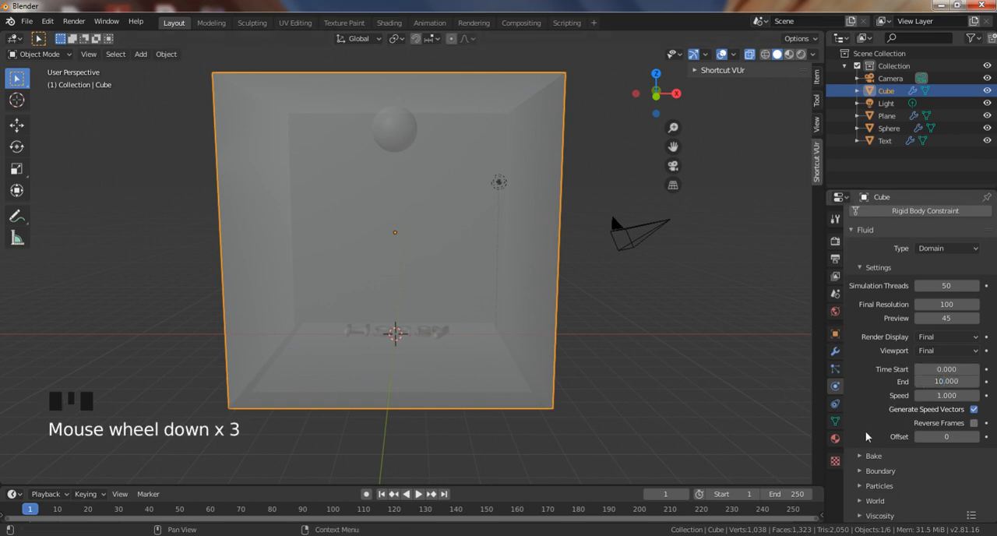
click(862, 456)
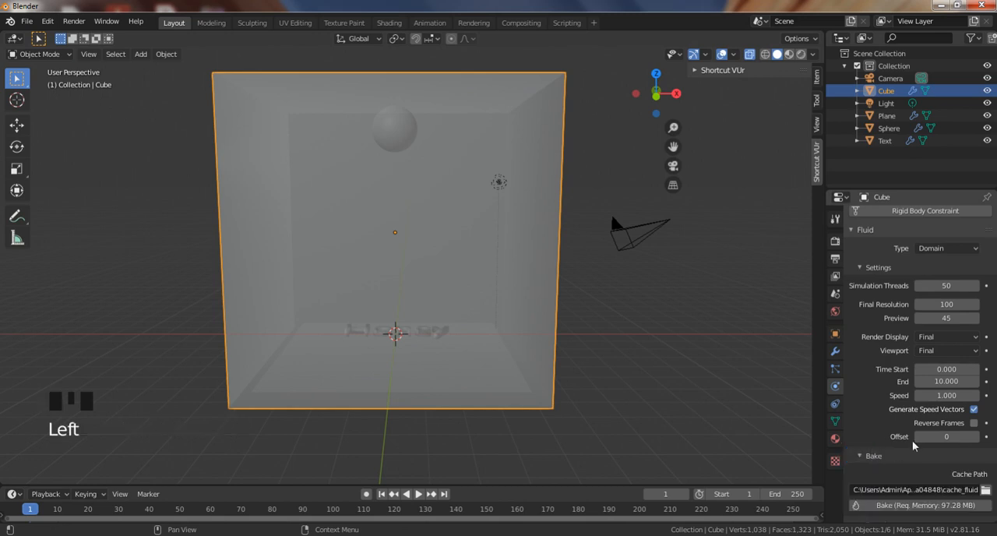
scroll(868, 468, down, 6)
click(872, 476)
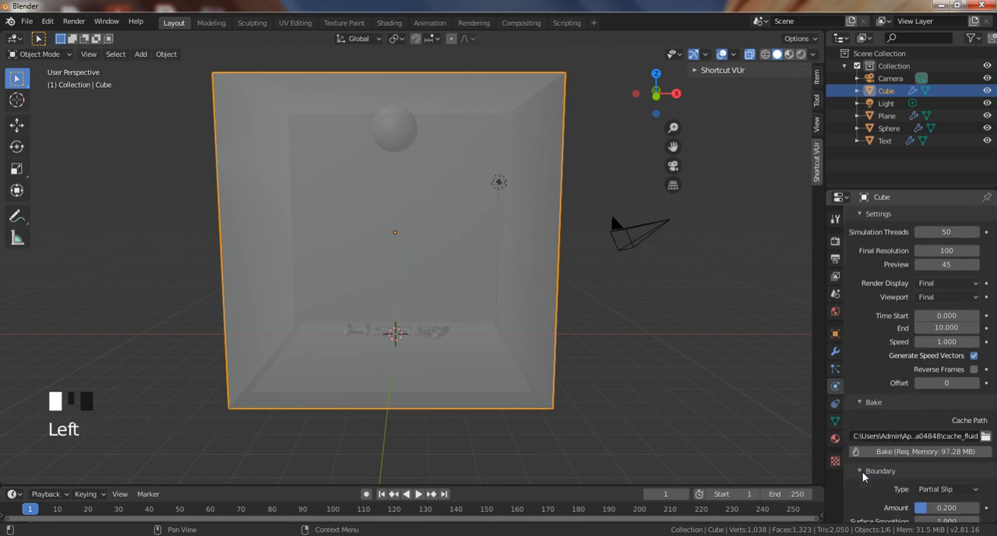
scroll(873, 467, down, 5)
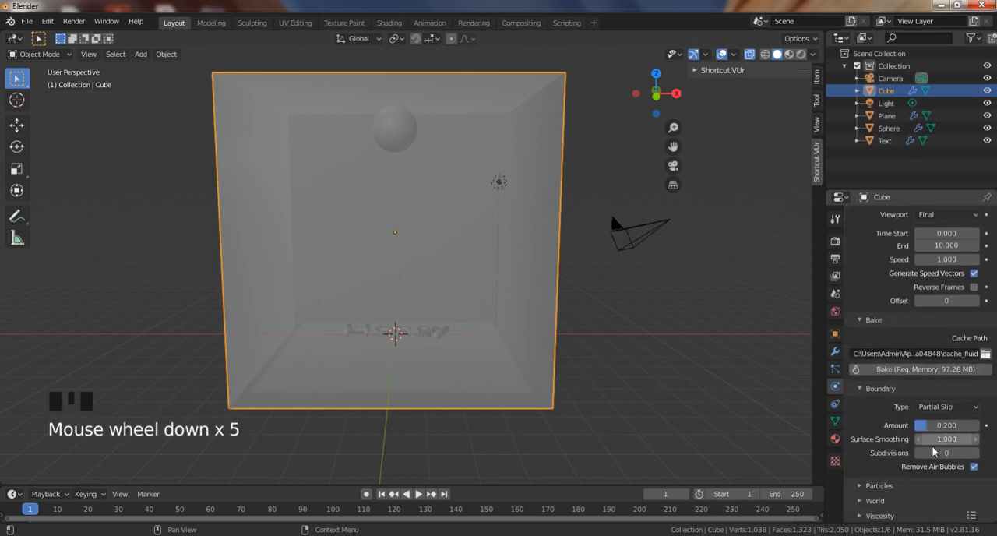
scroll(926, 447, down, 1)
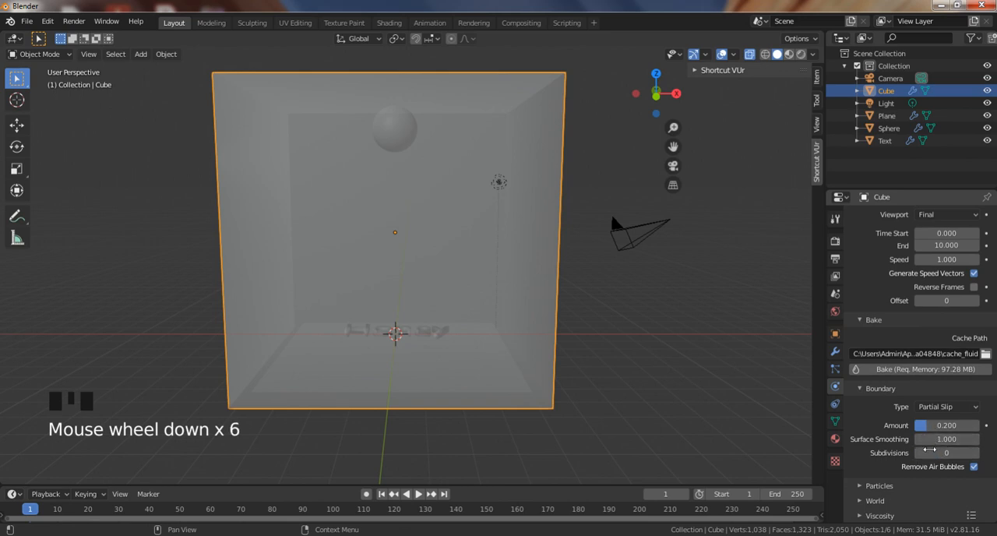
click(975, 456)
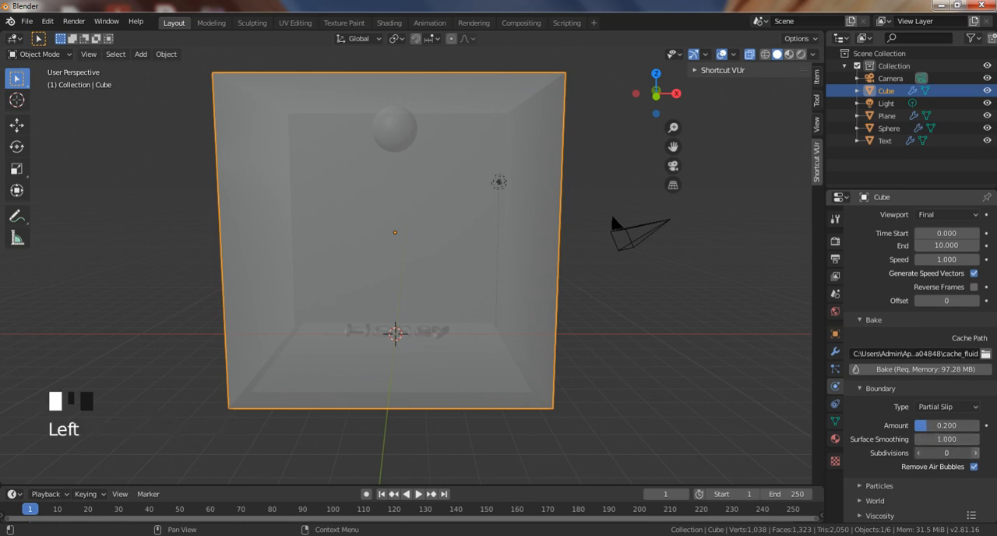
Expand the domain's viscosity settings and set the base to 8 and the exponent to 1.
scroll(890, 458, down, 2)
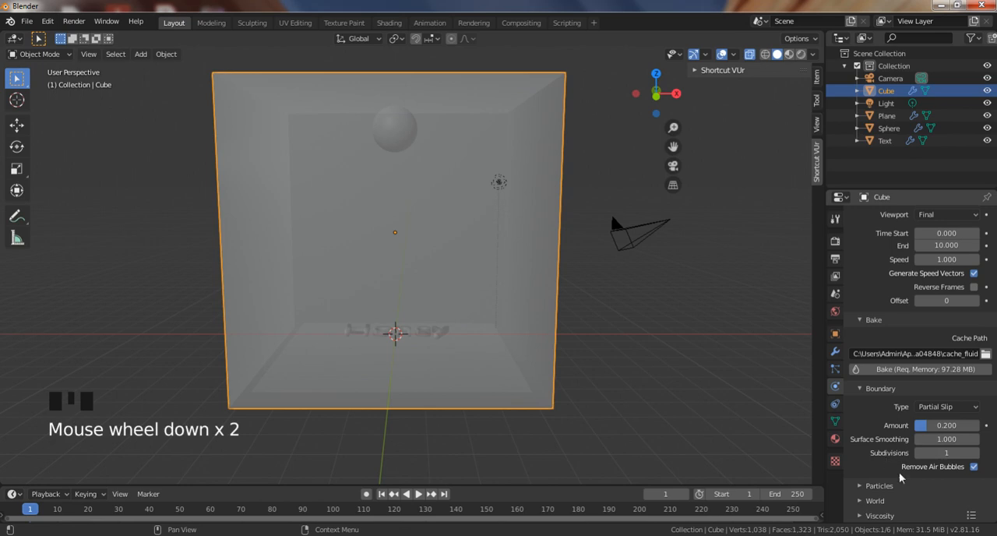
click(862, 516)
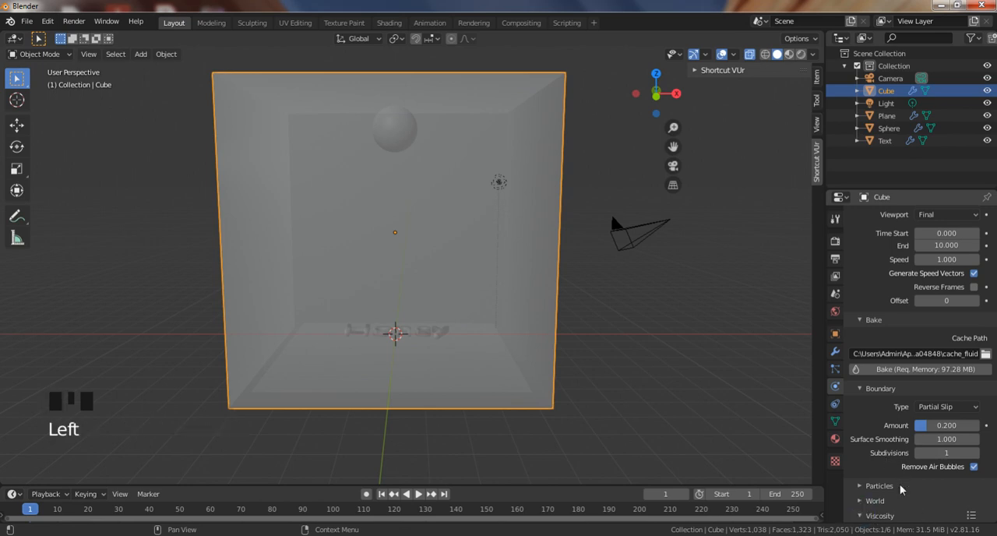
scroll(863, 514, down, 4)
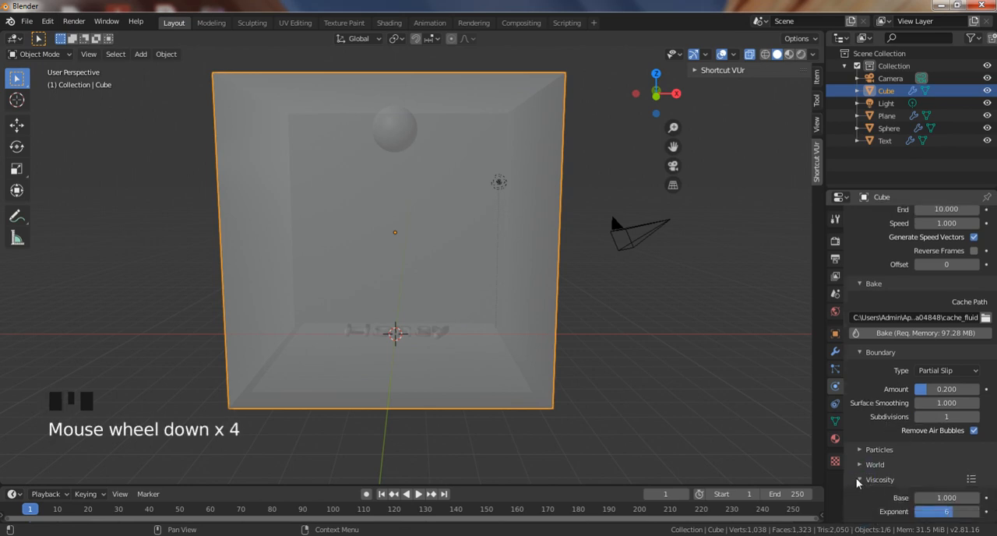
click(865, 486)
click(862, 517)
scroll(862, 520, down, 5)
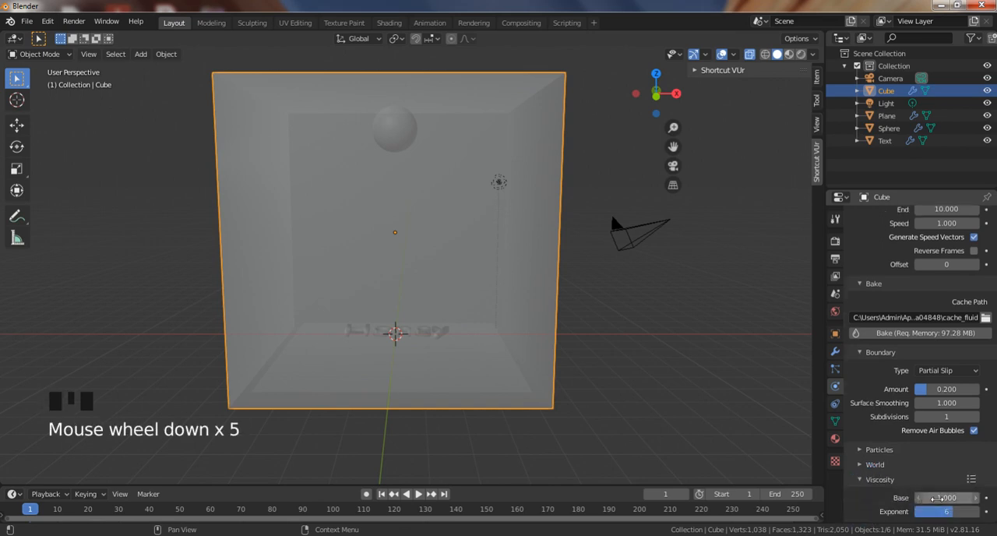
click(972, 495)
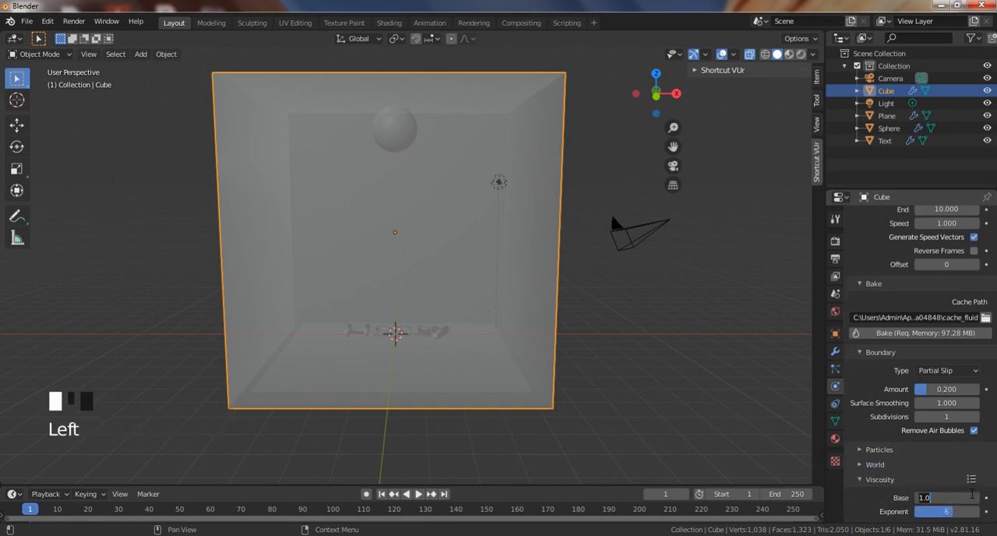
text(8)
key(Return)
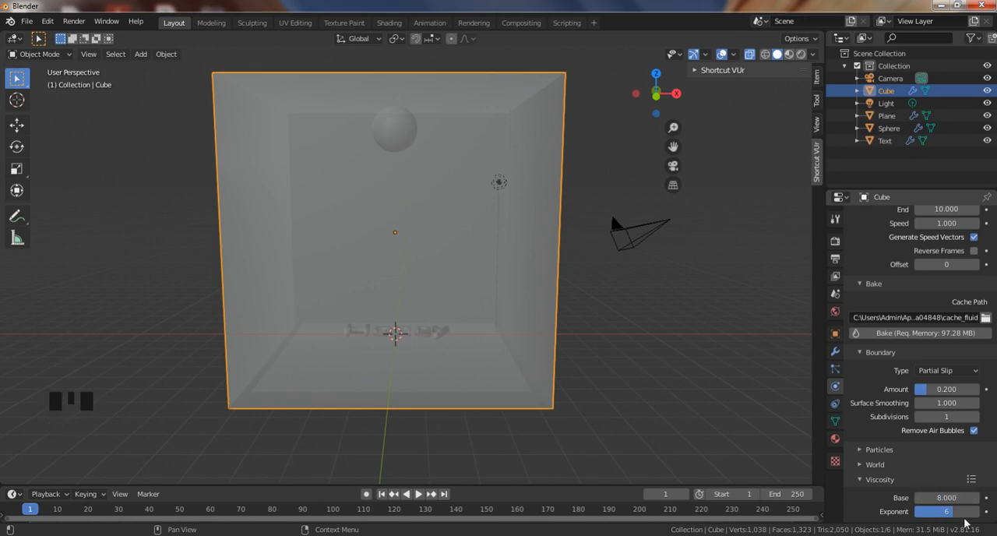
drag(950, 518, 916, 518)
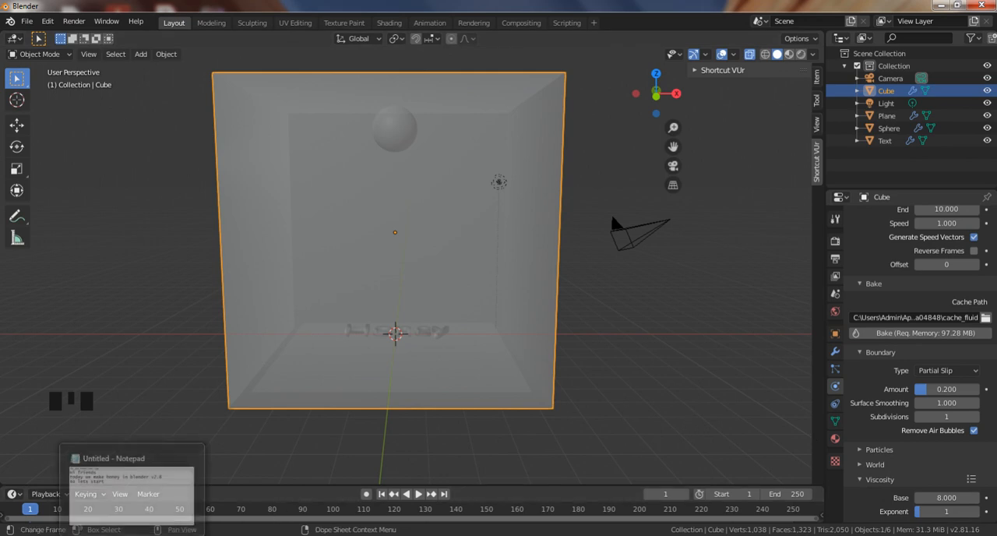
Switch to Notepad, replace the note with "now we bake this scense" and minimize it.
click(134, 534)
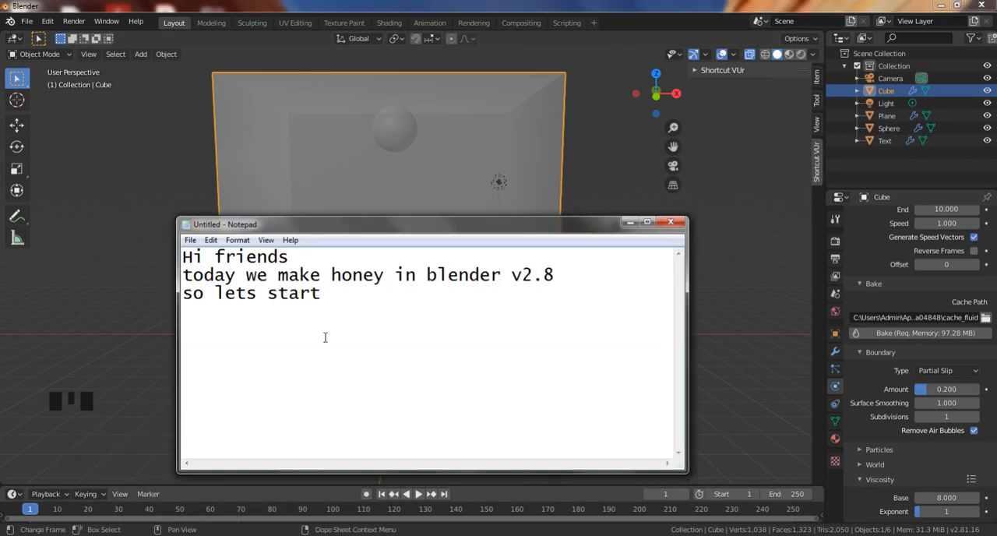
key(ctrl+a)
key(BackSpace)
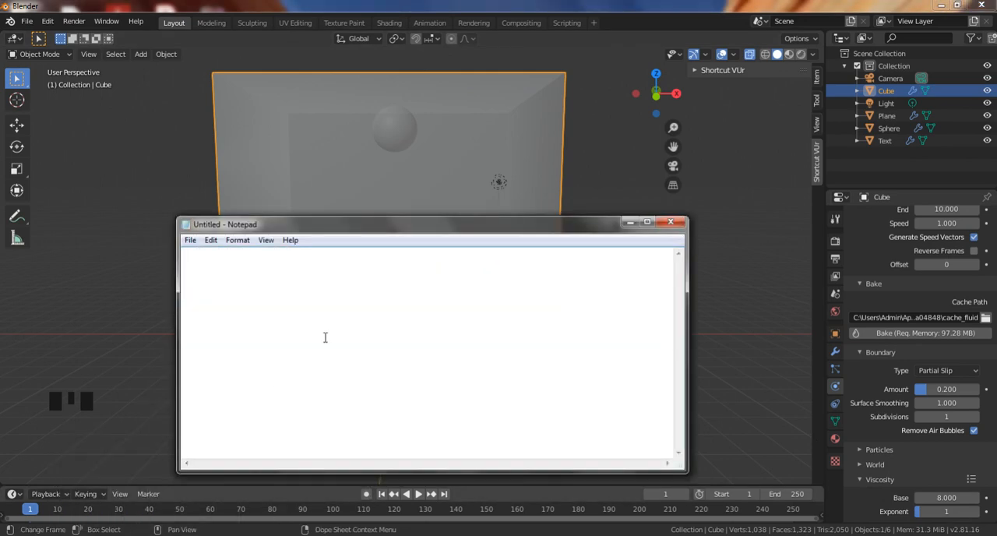
text(now we bake )
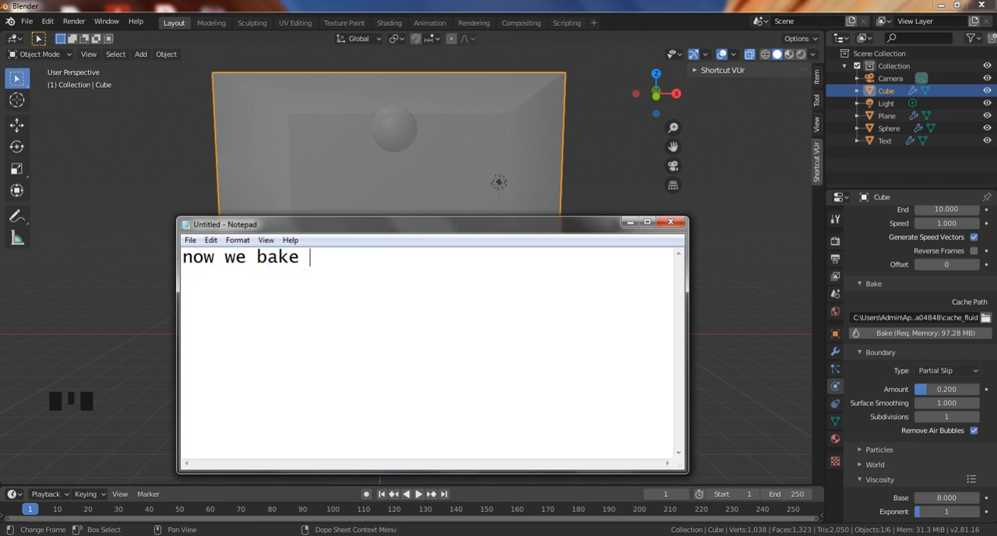
text(this scense)
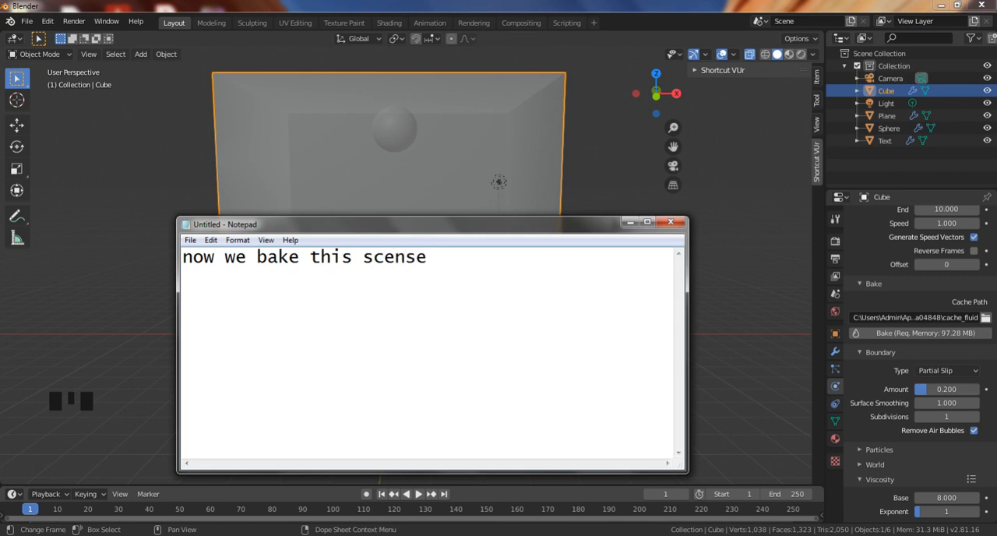
click(629, 222)
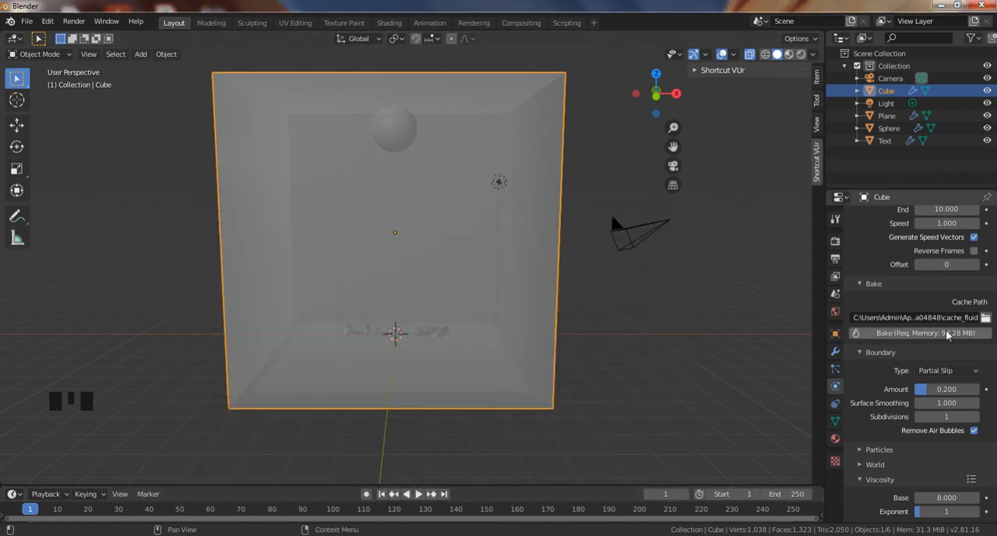
Bake the fluid simulation of the cube domain.
click(899, 335)
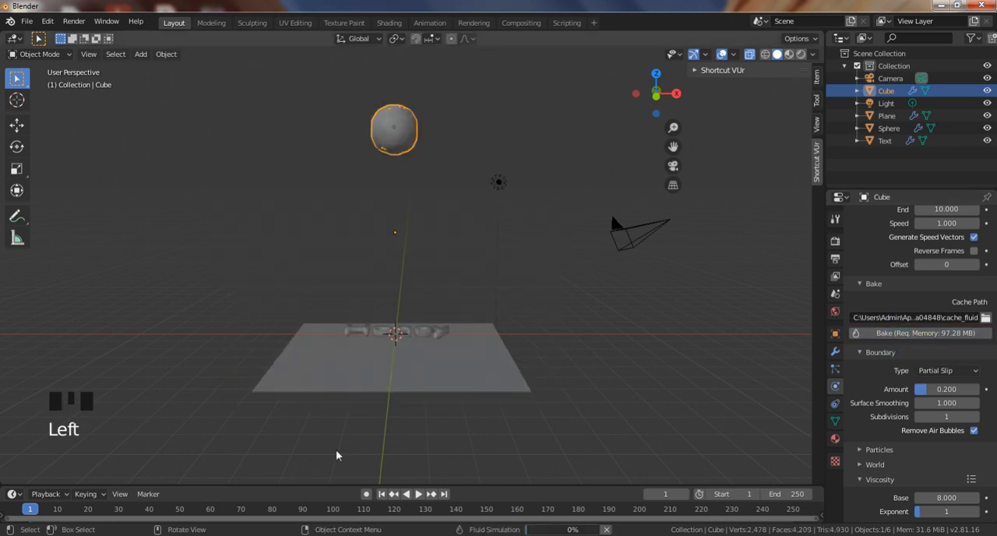
shift+middle_drag(475, 294, 476, 335)
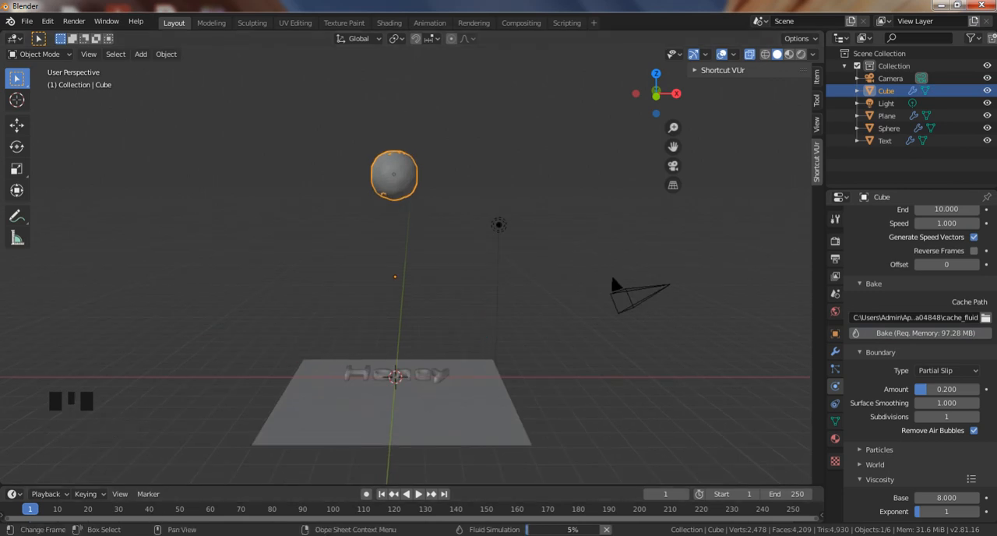
Switch to Notepad, replace the note with "some few minutes for bake this scense" and "wait...." on a second line, and minimize it.
click(175, 534)
drag(436, 264, 151, 261)
key(BackSpace)
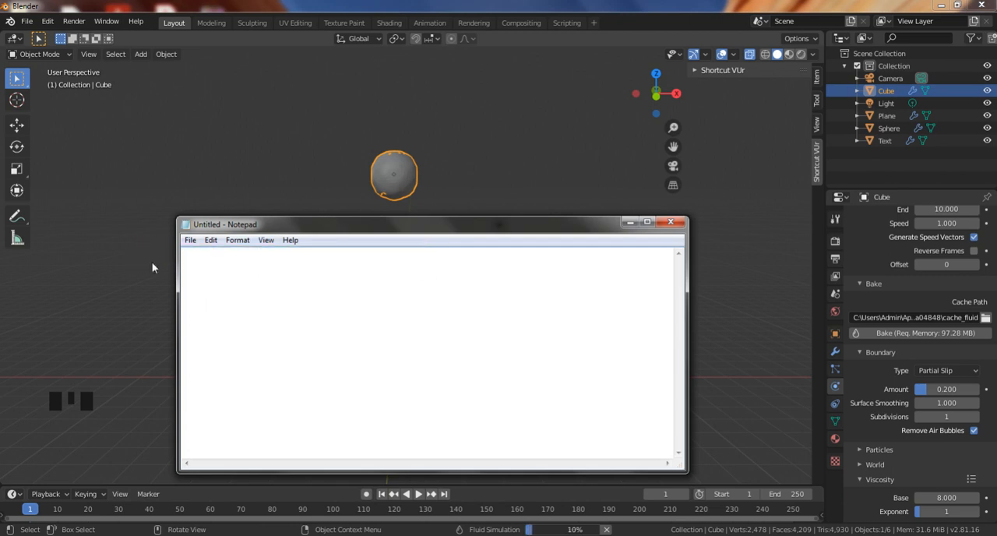
text(some few )
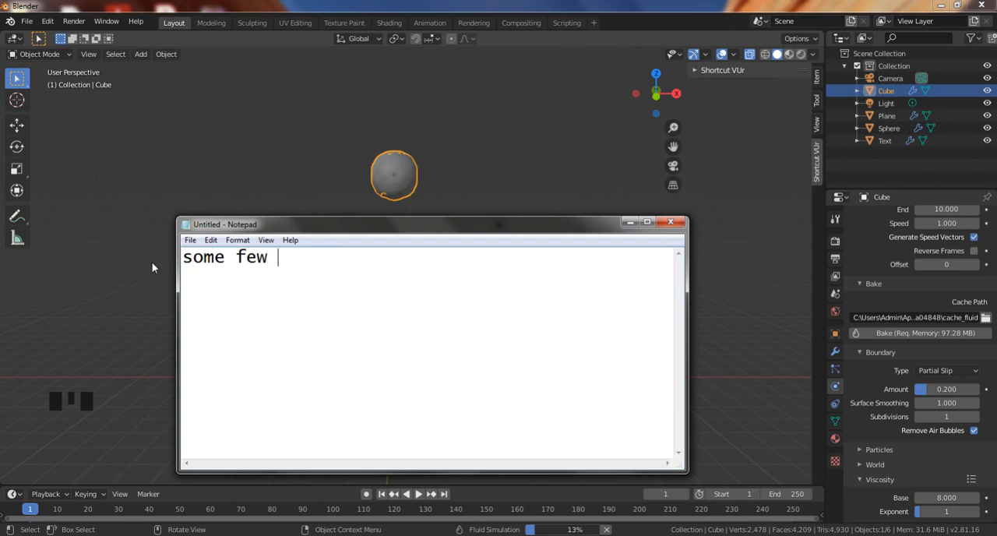
text(minute)
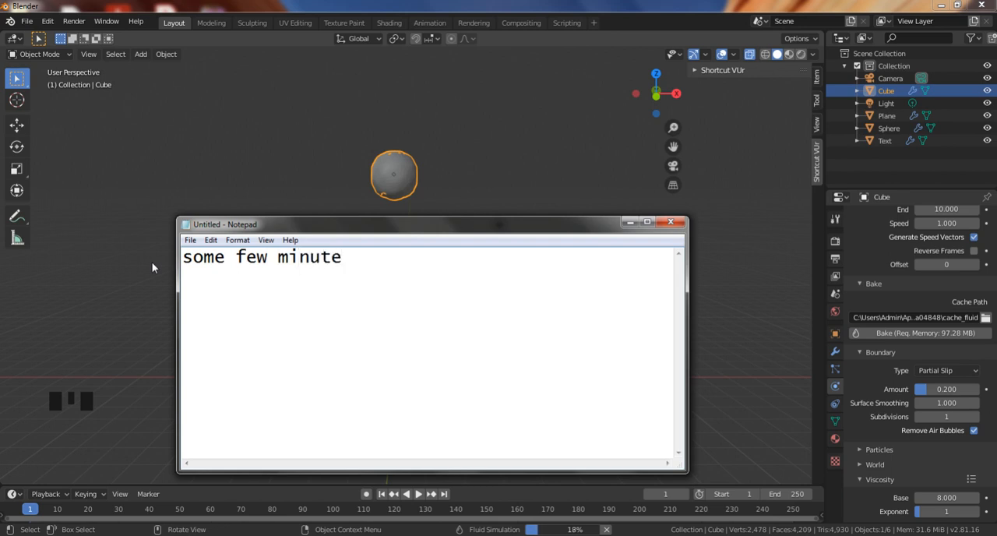
text(s for ba)
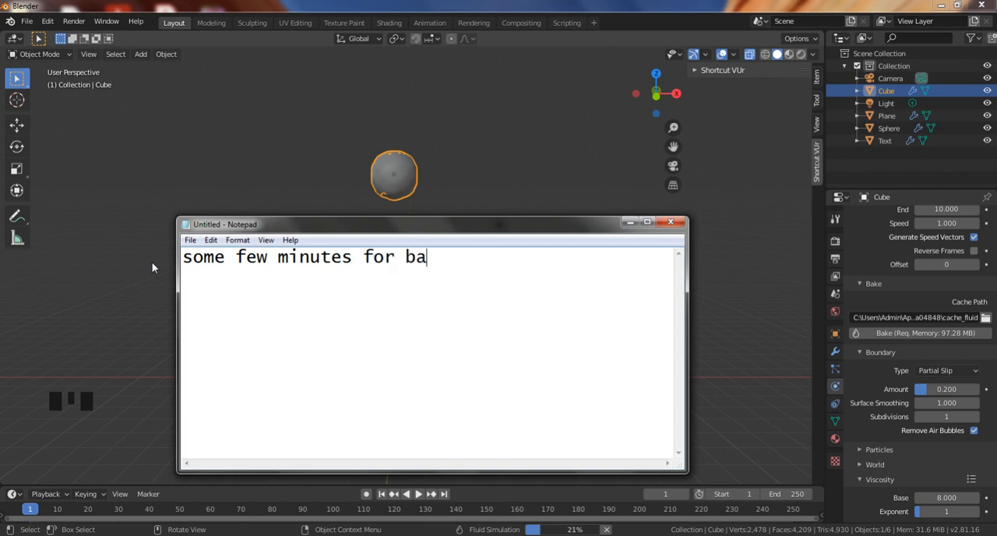
text(ke this)
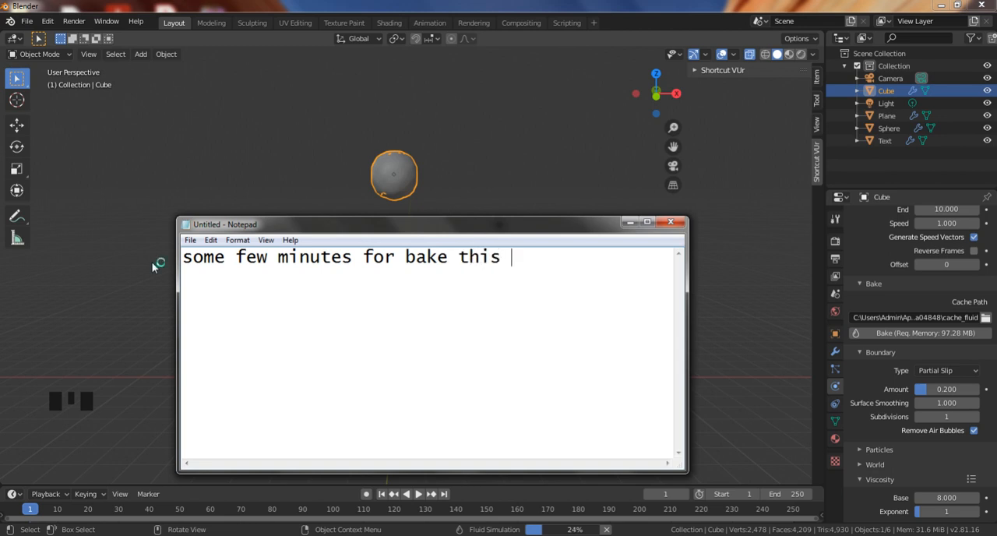
text( scense)
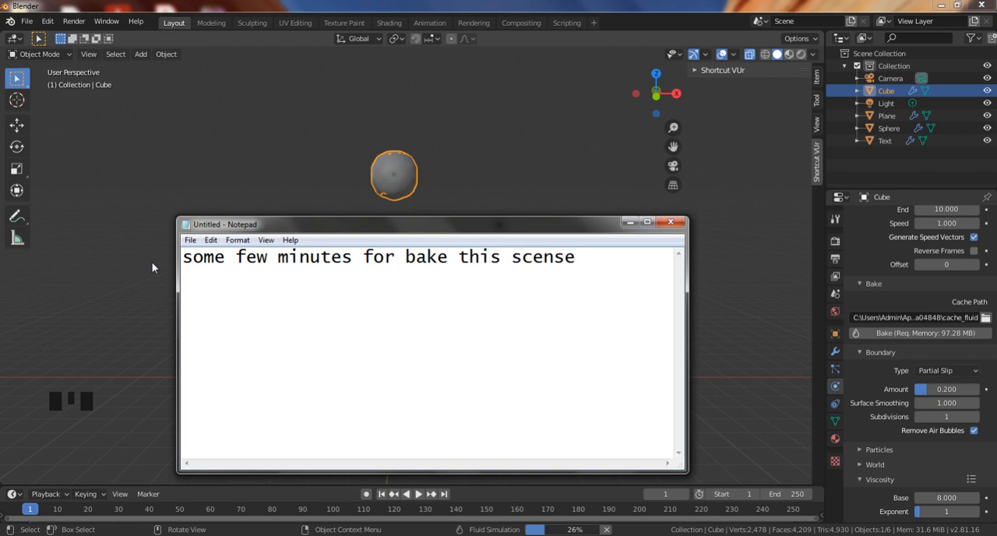
key(Return)
text(wait....)
click(630, 221)
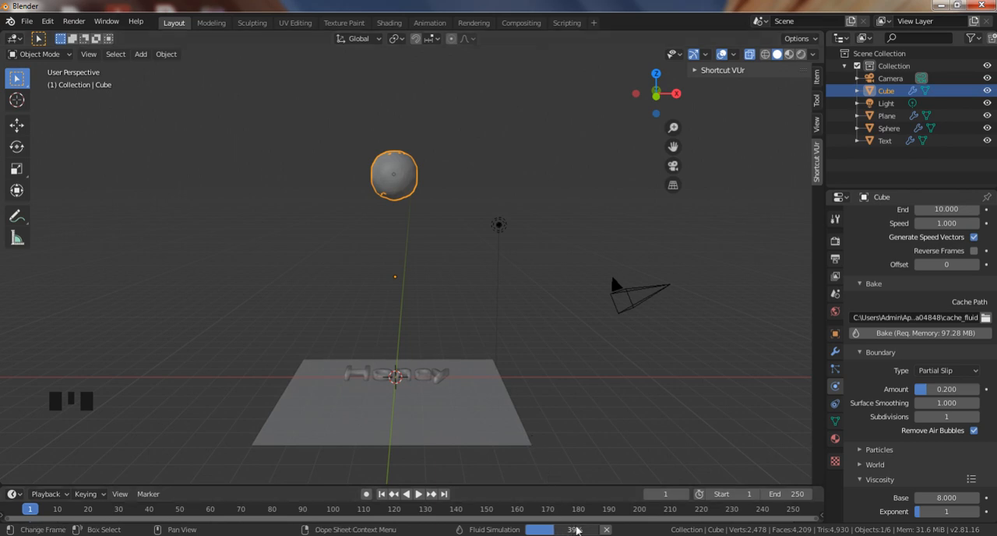
View the scene in material preview and wireframe shading during the bake, deselect the domain, and return to solid shading.
shift+middle_click(543, 364)
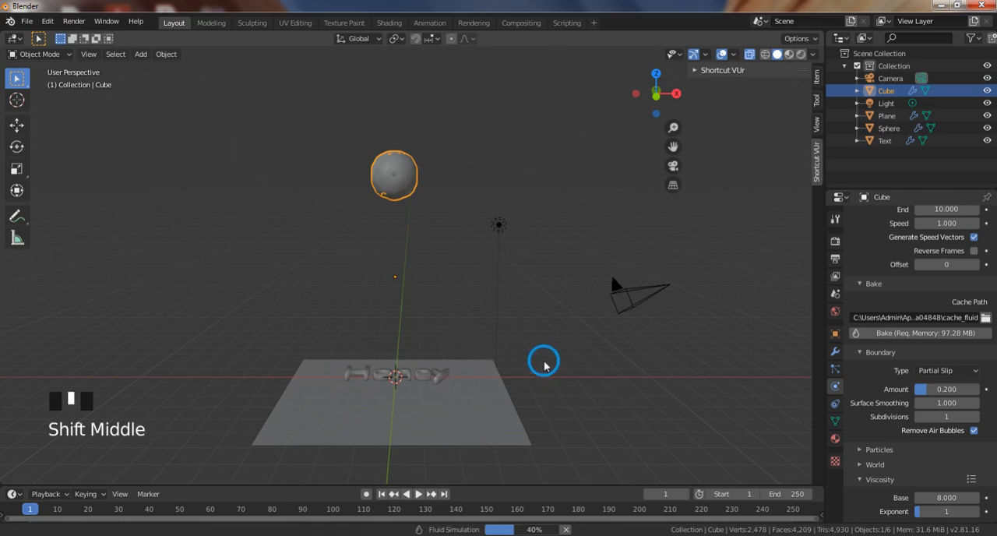
shift+middle_drag(544, 364, 547, 342)
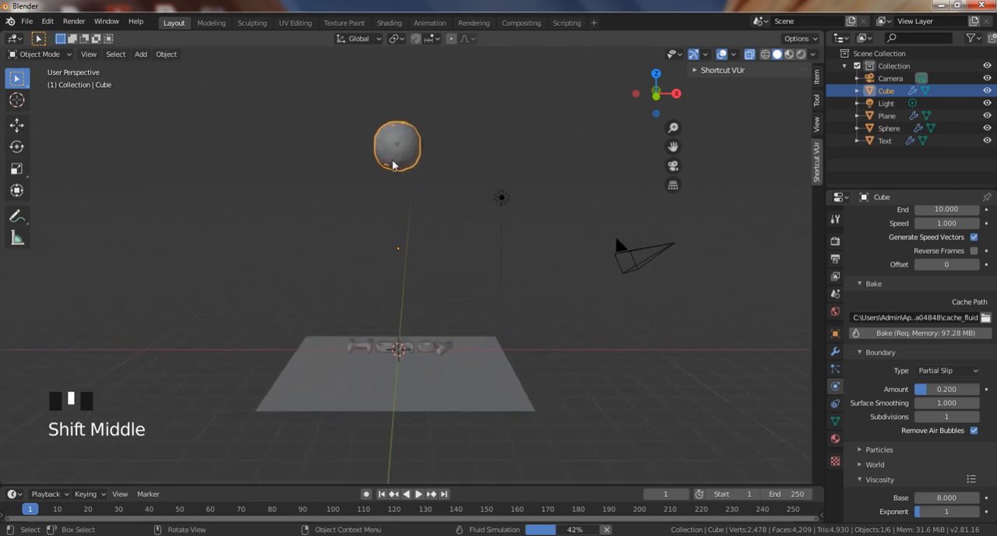
mouse_move(456, 213)
shift+middle_down()
mouse_move(438, 247)
mouse_move(437, 211)
shift+middle_up()
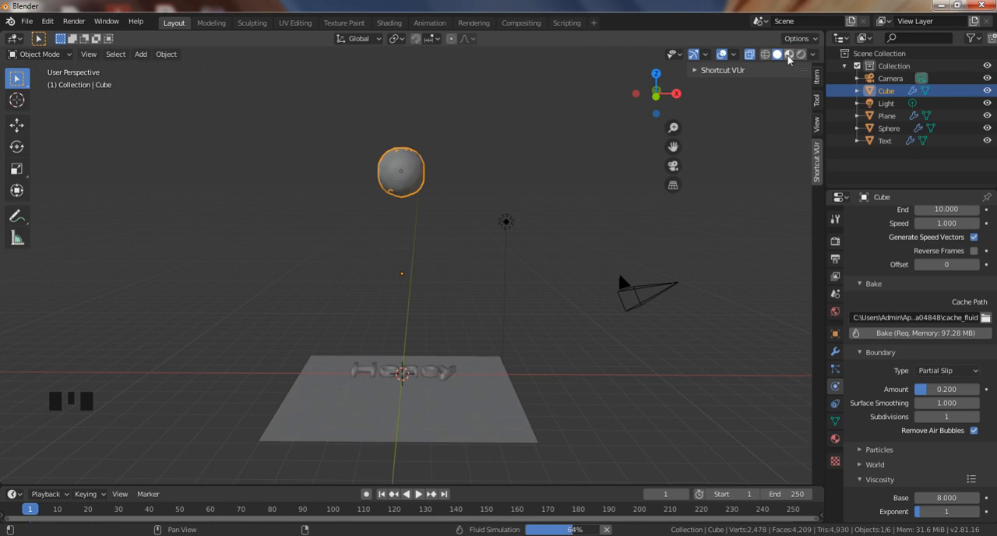
click(789, 54)
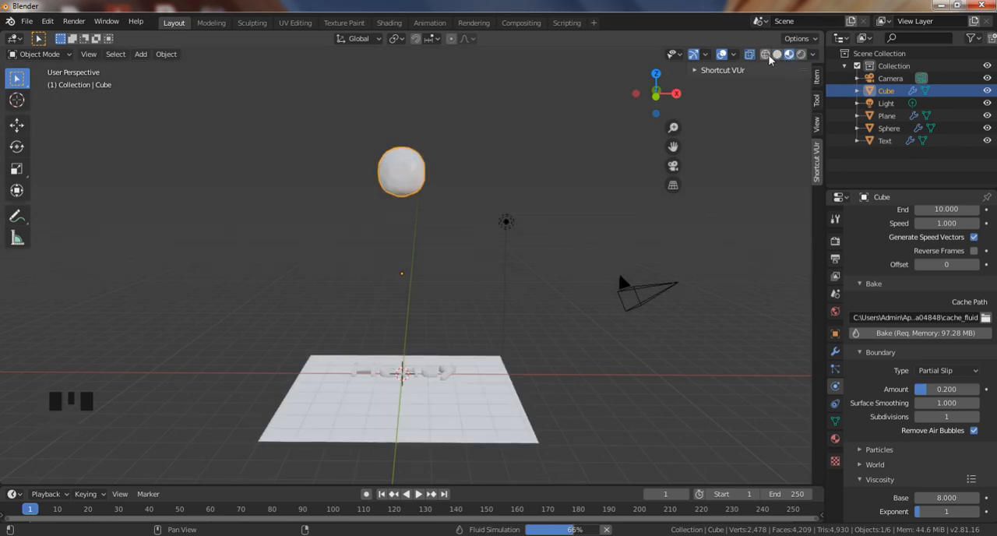
click(776, 55)
click(765, 54)
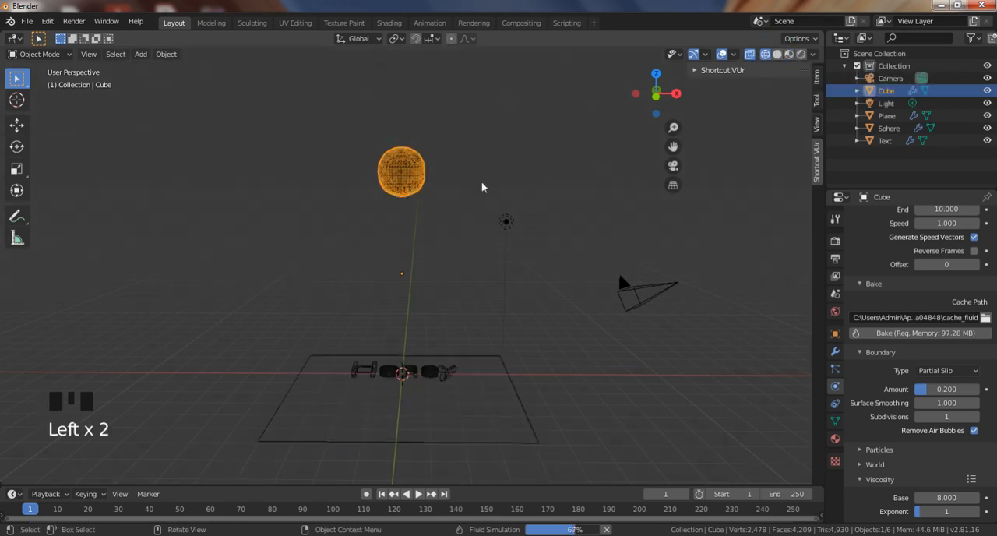
click(442, 245)
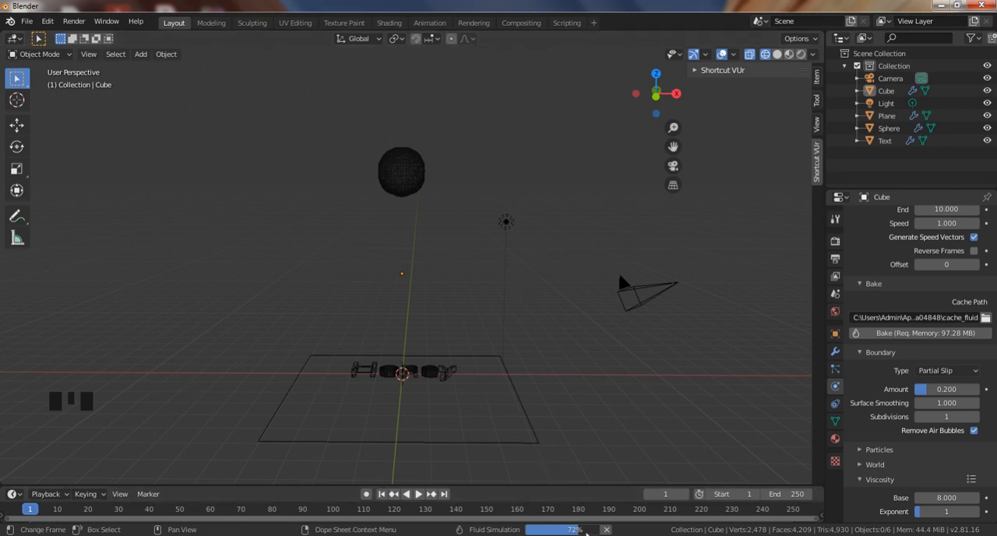
mouse_move(577, 530)
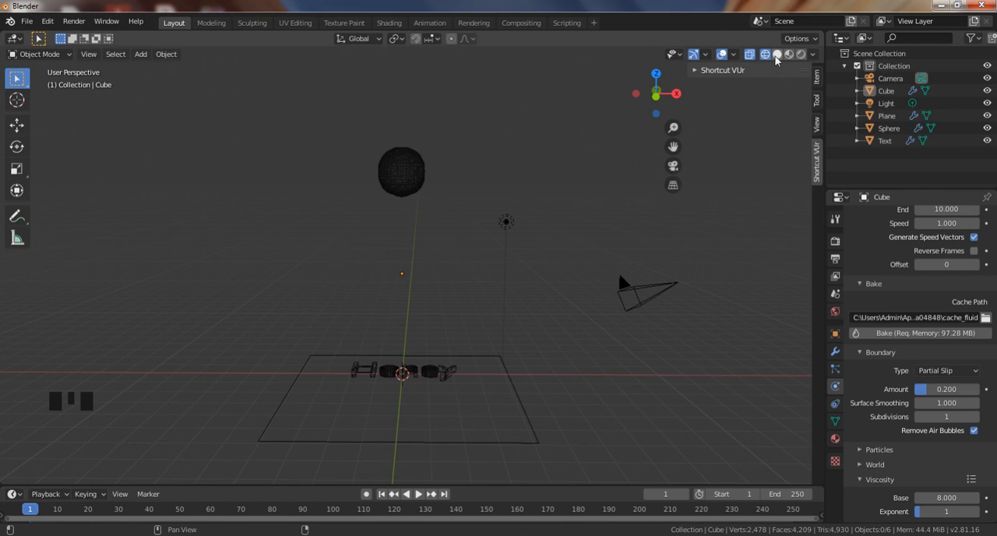
click(776, 55)
middle_drag(446, 236, 439, 229)
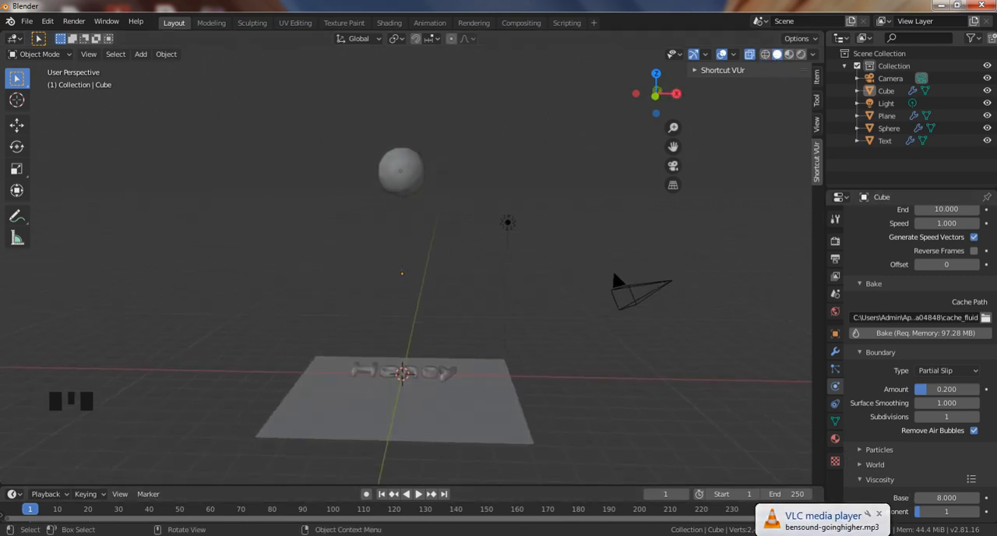
Switch to Notepad, replace the note with "now we assing material" and minimize it.
key(alt+Tab)
key(ctrl+a)
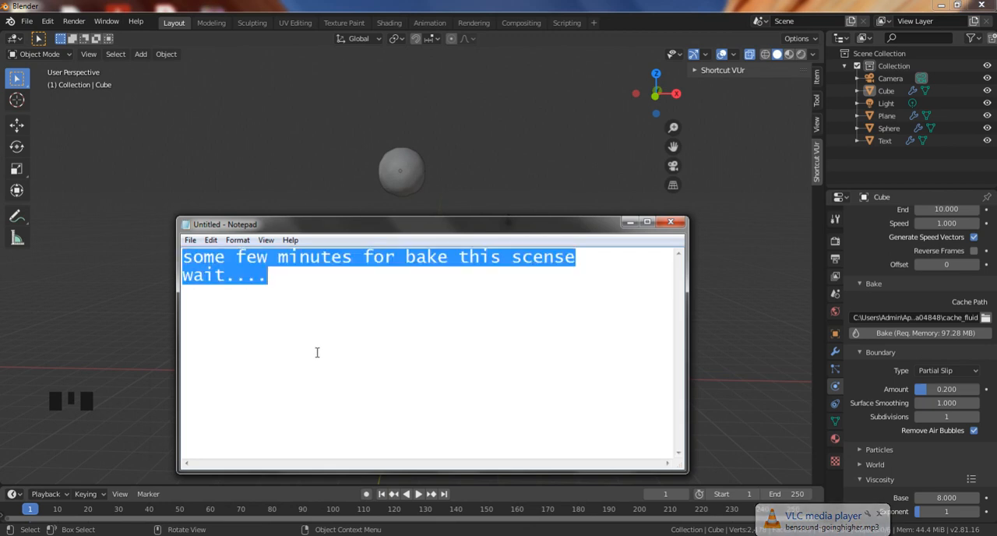
key(BackSpace)
text(now)
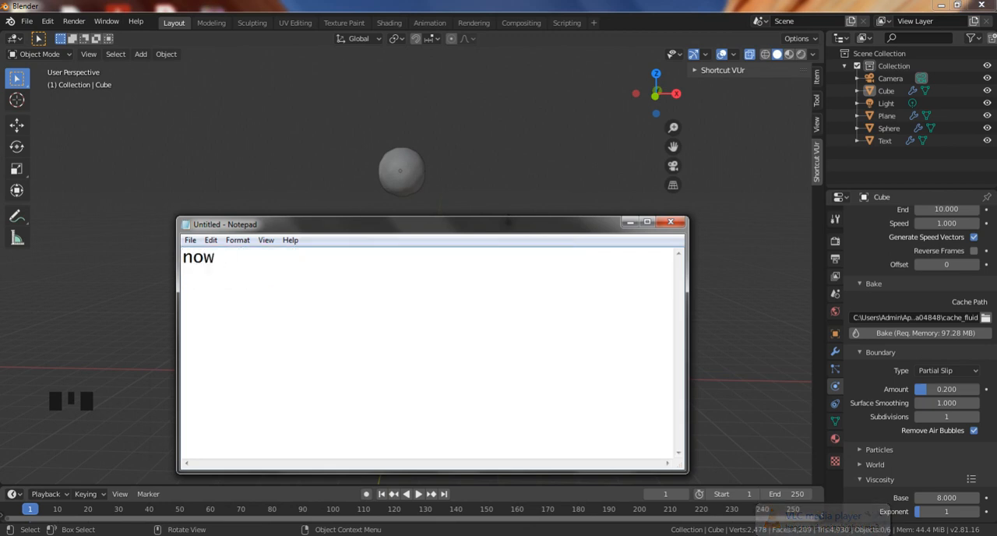
text(  we  aa)
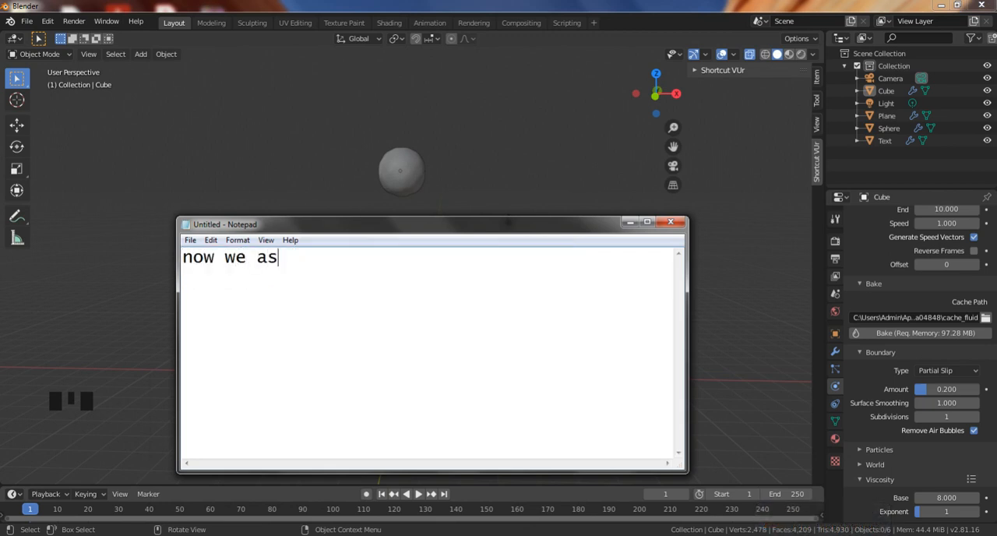
text(sing material)
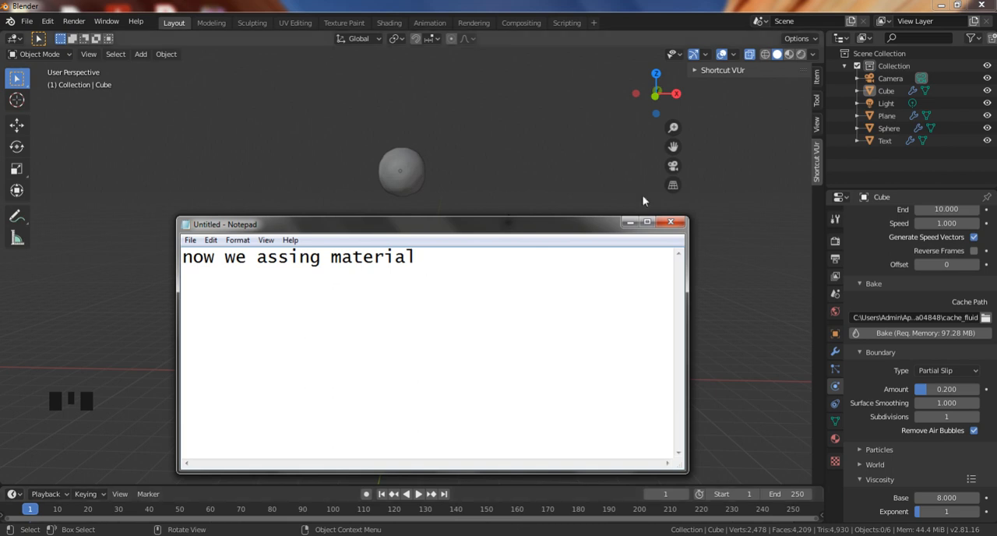
click(630, 221)
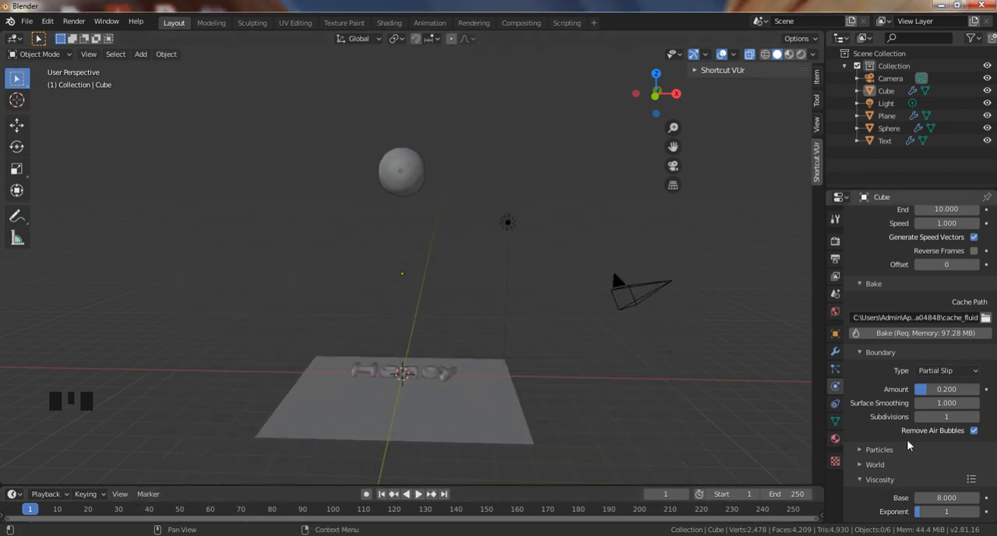
Show the scene in material preview shading and add a new material to the inflow sphere.
click(400, 180)
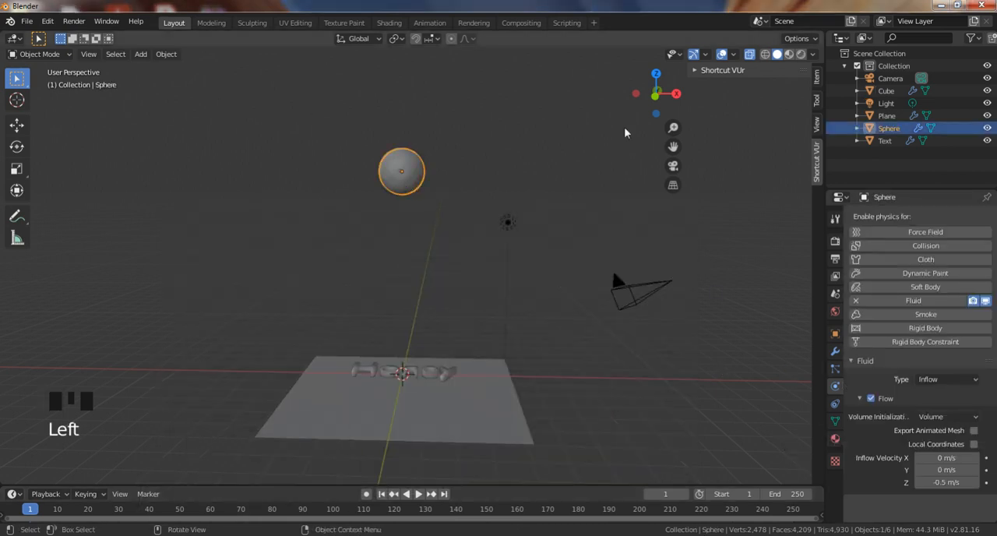
click(835, 439)
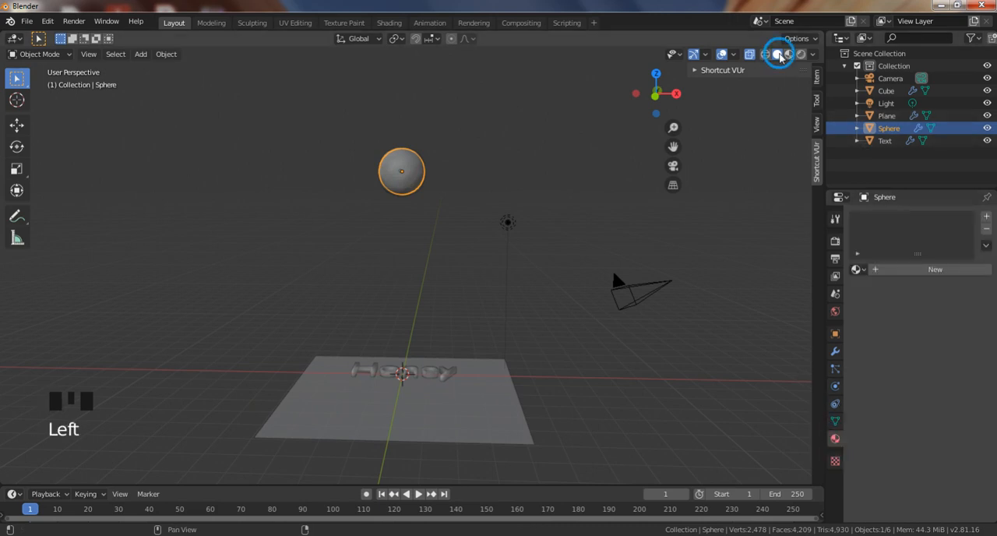
click(781, 54)
click(789, 54)
scroll(471, 218, up, 2)
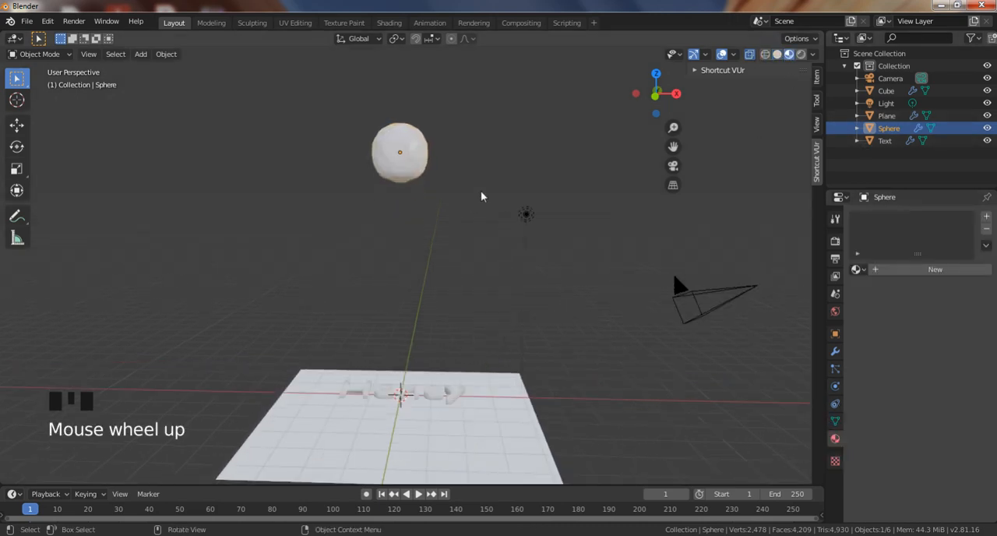
shift+middle_drag(480, 196, 485, 216)
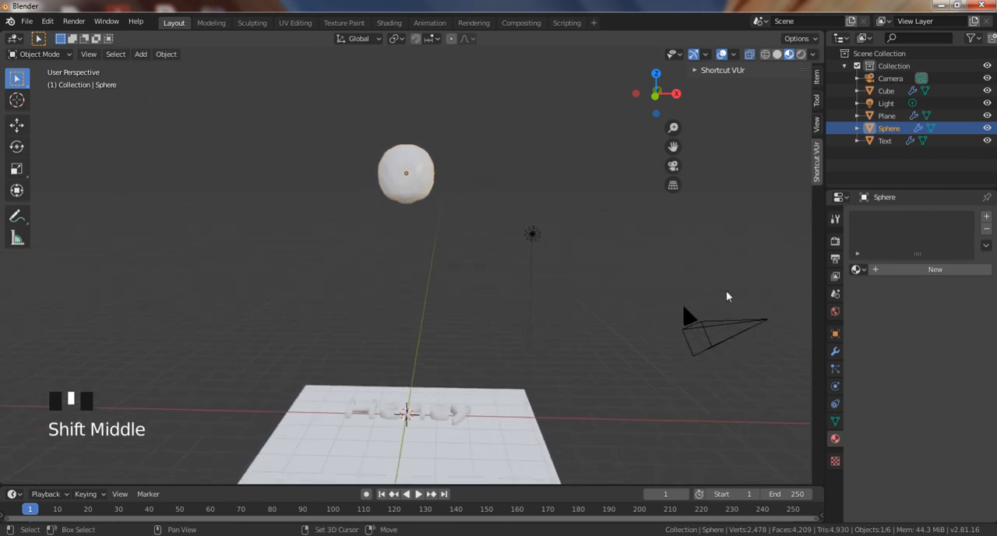
click(896, 273)
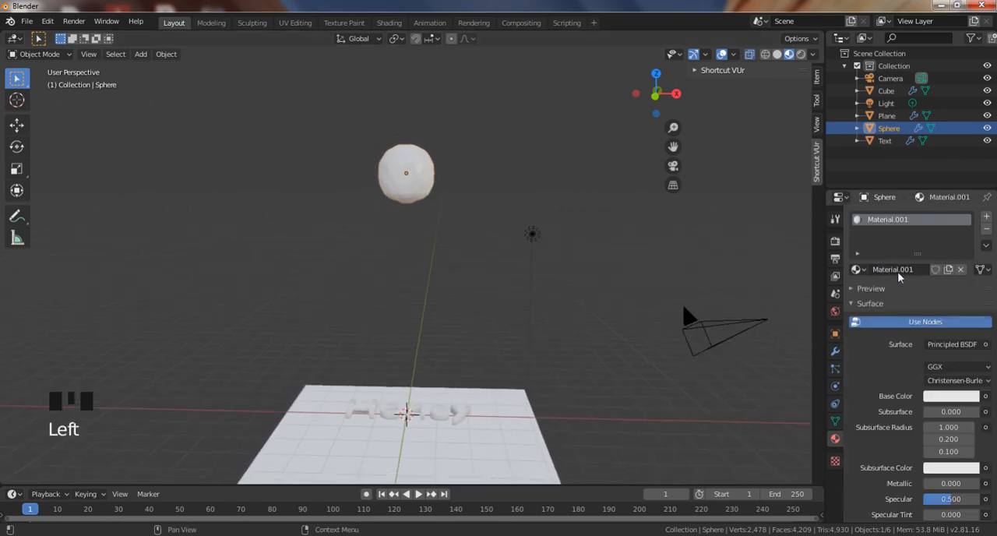
Set the base color of the fluid domain cube's material to a bright orange with hue 0.101 and saturation 0.992.
click(426, 178)
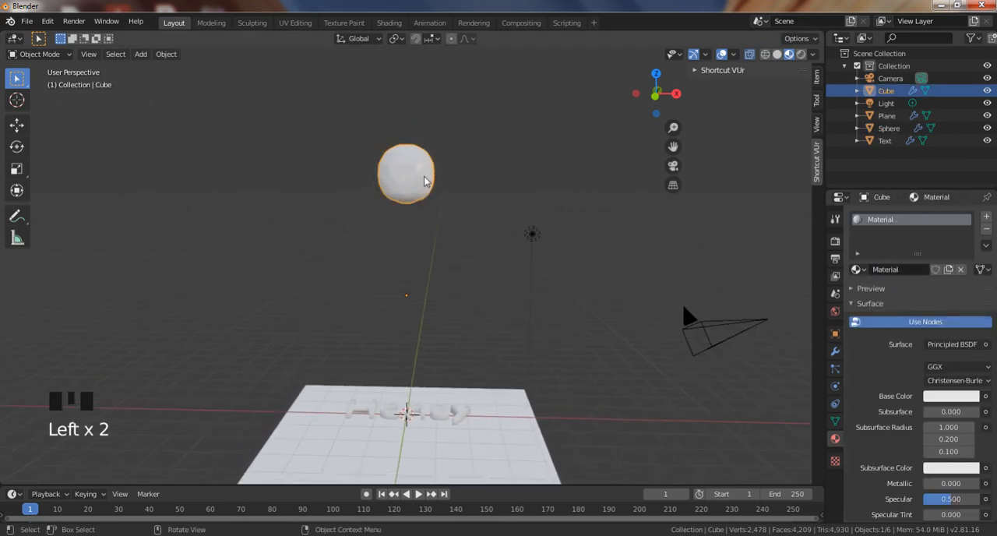
click(951, 395)
click(909, 294)
drag(908, 294, 890, 301)
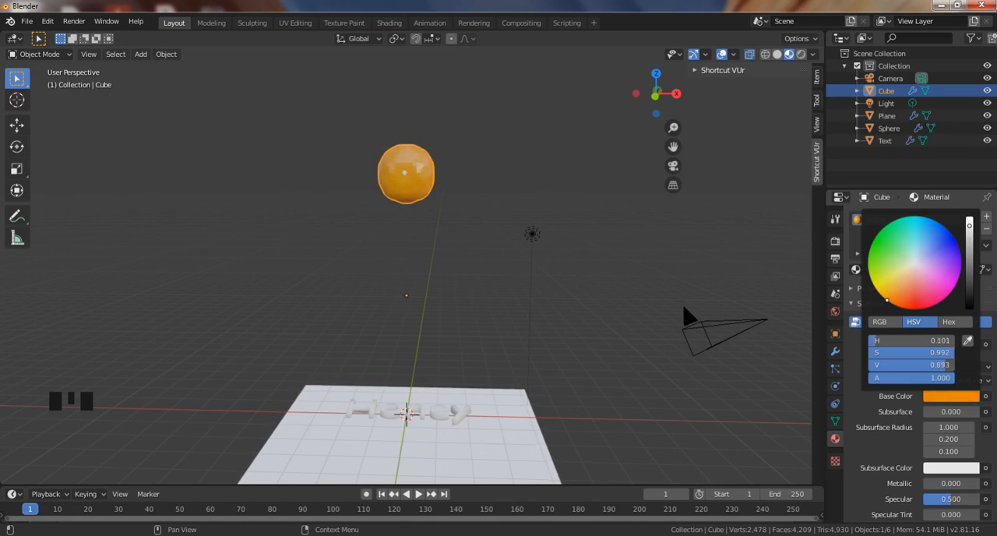
drag(969, 224, 969, 220)
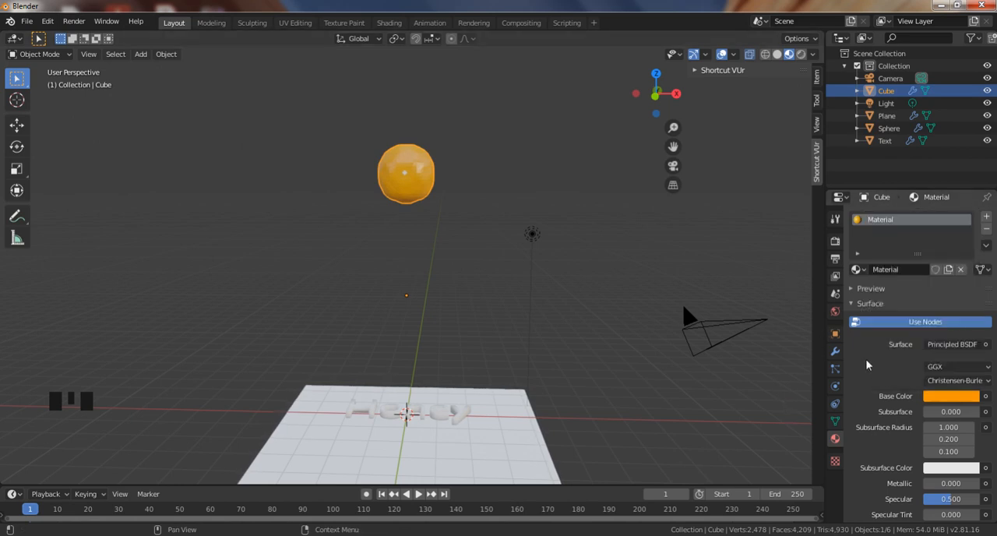
Set the cube material's transmission to 1.000 and its roughness to 0.063.
scroll(904, 430, down, 9)
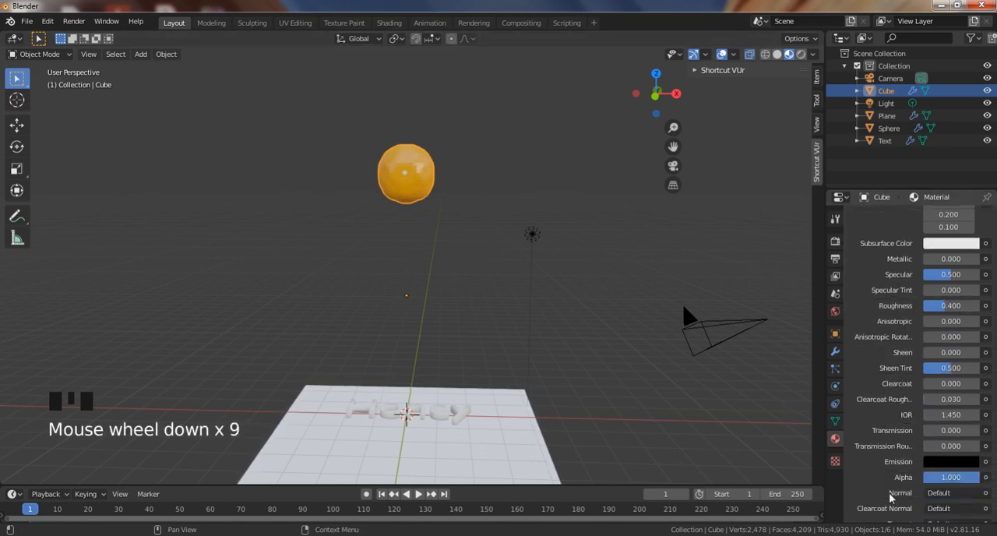
click(925, 429)
drag(924, 429, 979, 429)
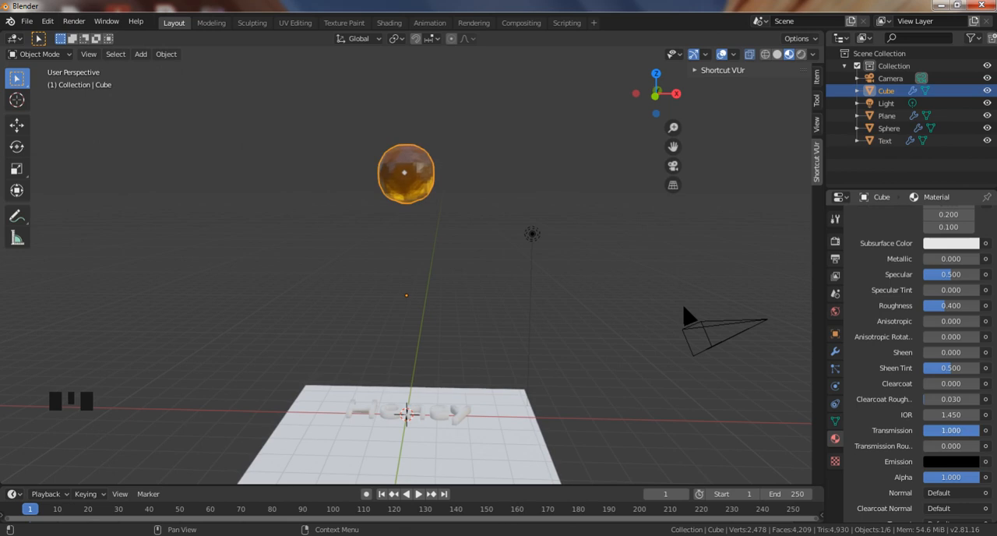
click(944, 310)
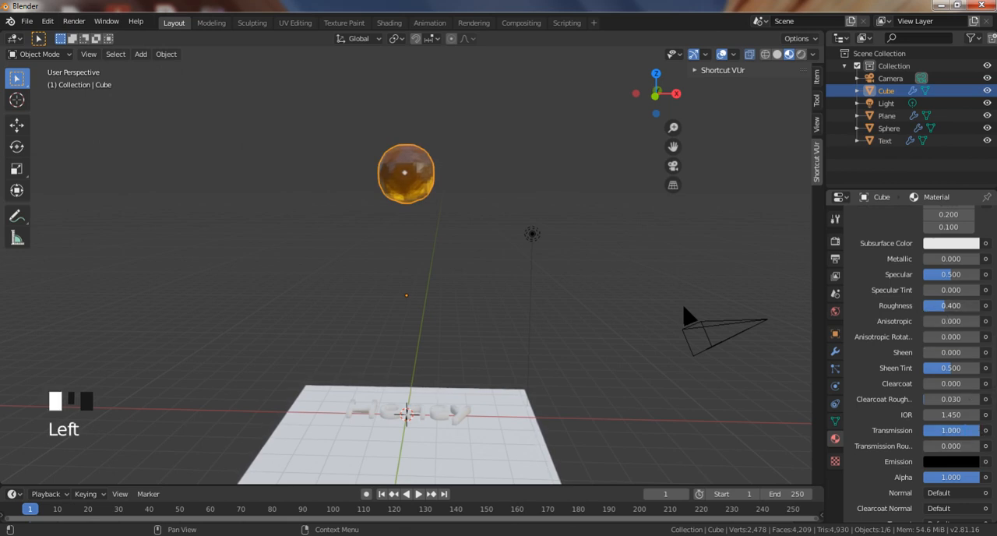
drag(944, 310, 924, 310)
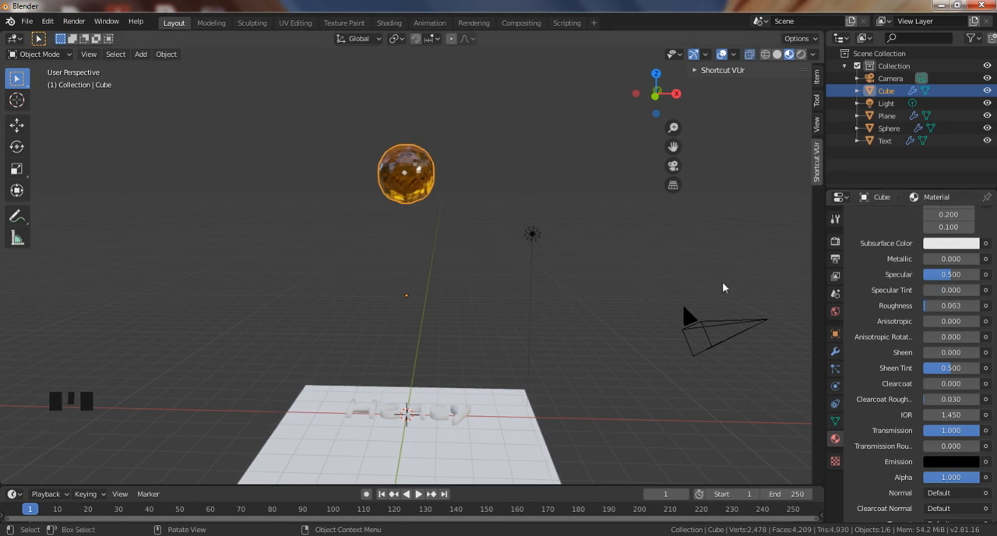
Apply smooth shading to the fluid domain cube.
click(411, 195)
right_click(411, 195)
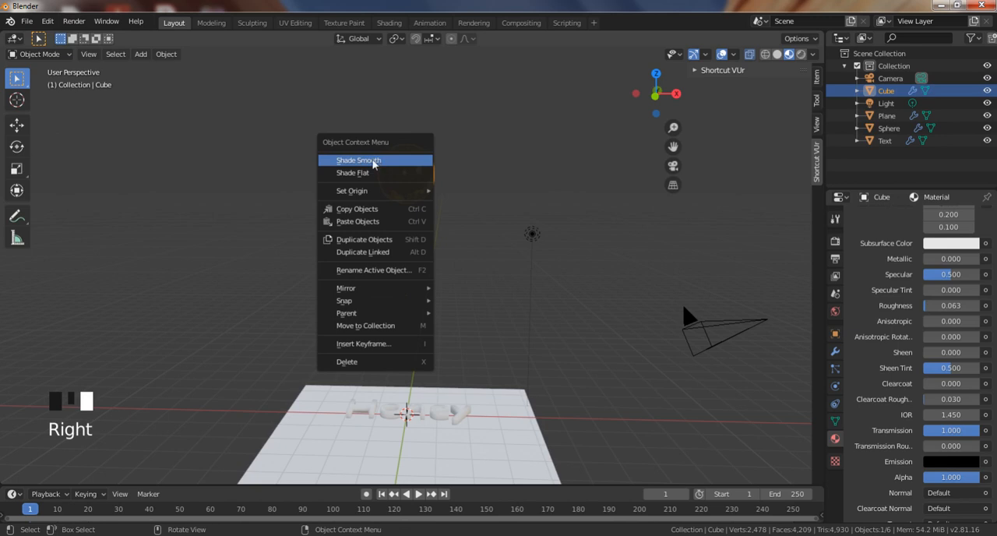
click(423, 198)
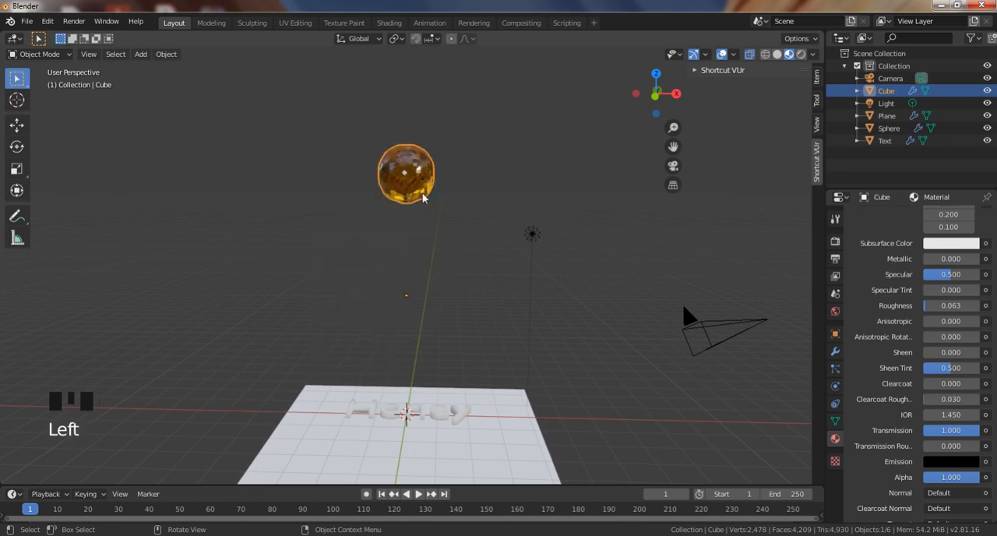
right_click(423, 198)
click(363, 160)
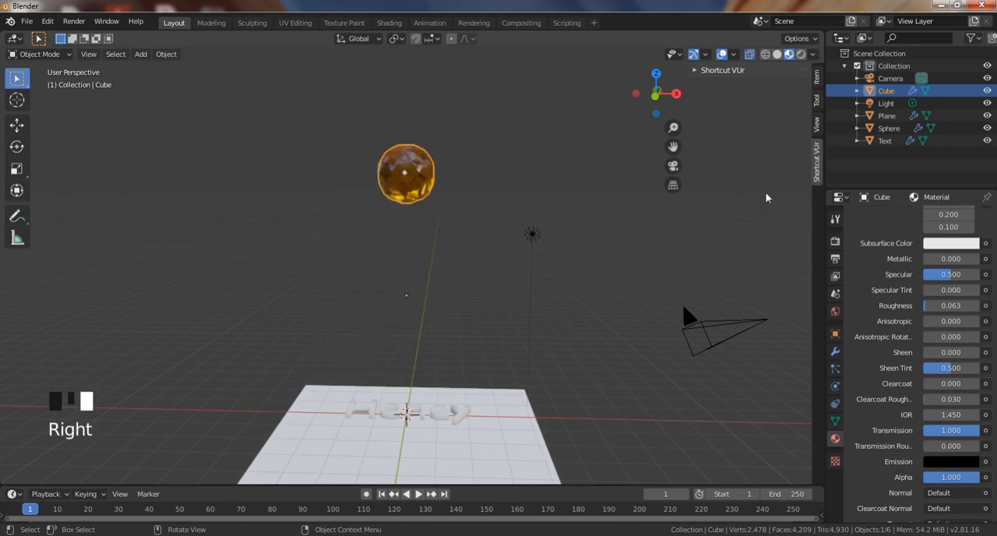
Add a new material to the "Honey" text and open its base color, keeping it white.
shift+middle_drag(602, 296, 476, 366)
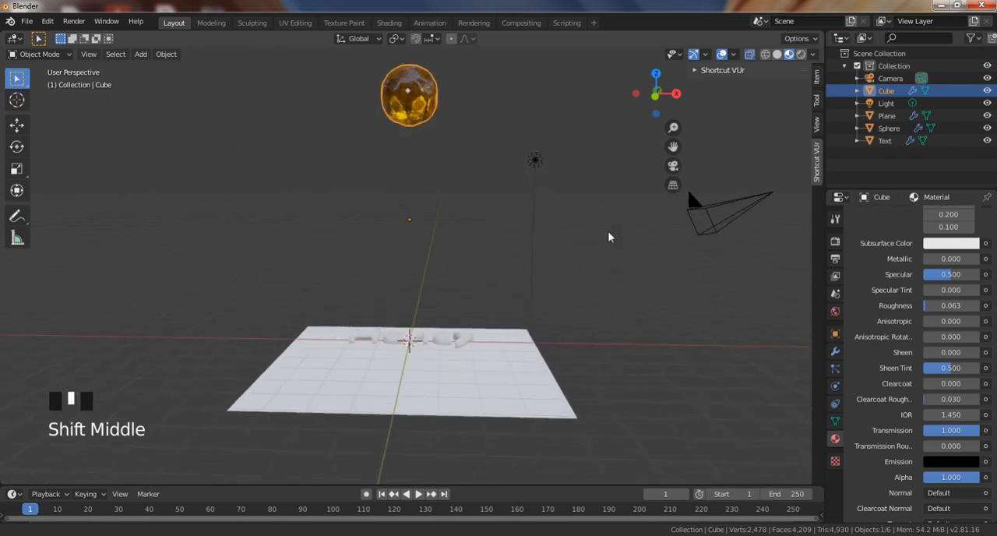
click(459, 341)
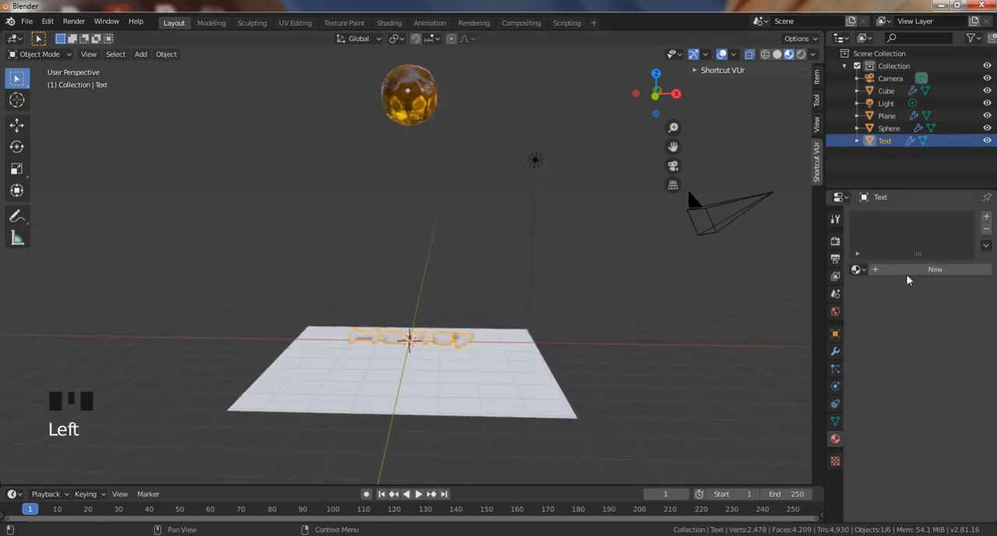
click(908, 276)
click(947, 396)
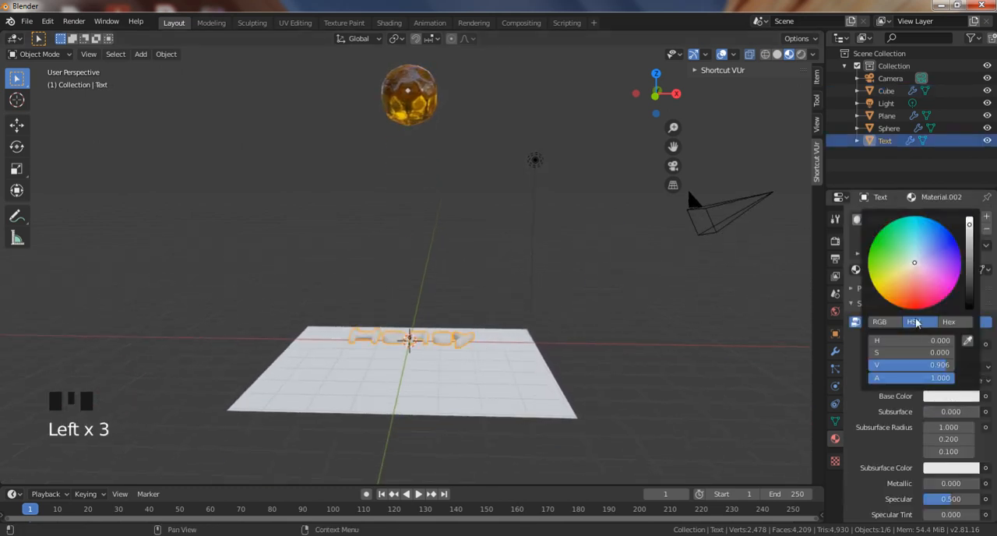
Add a new material to the plane and set its base color to dark purple.
click(545, 414)
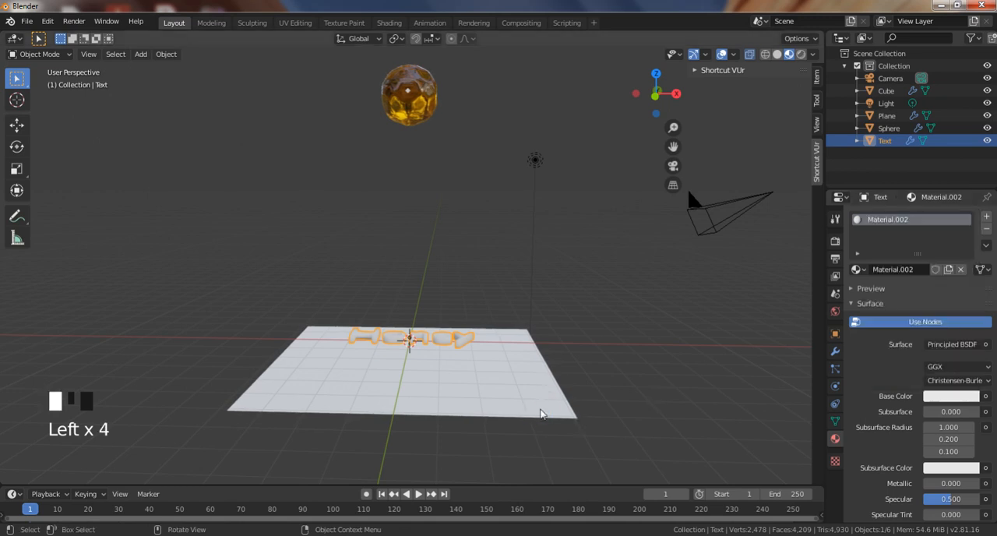
click(934, 269)
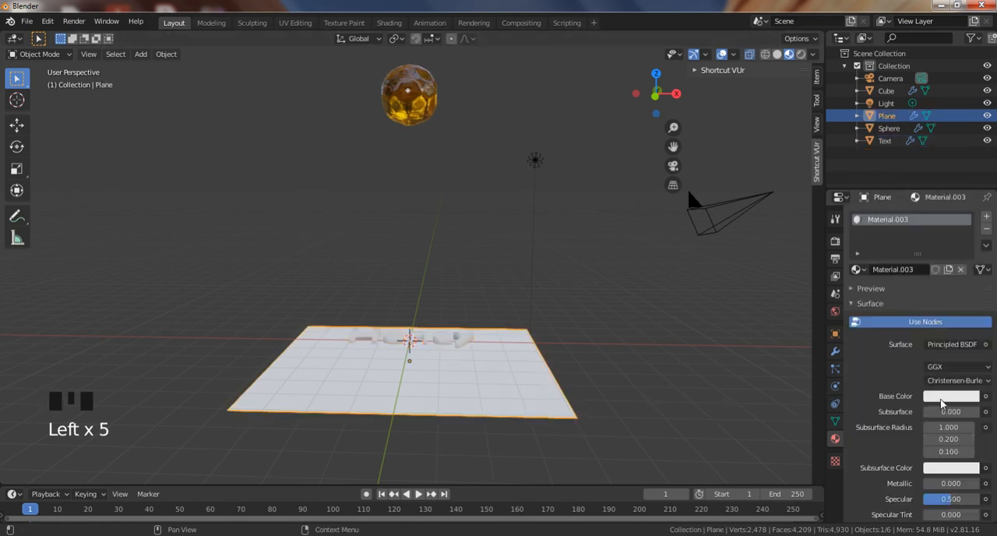
click(951, 395)
drag(969, 267, 950, 285)
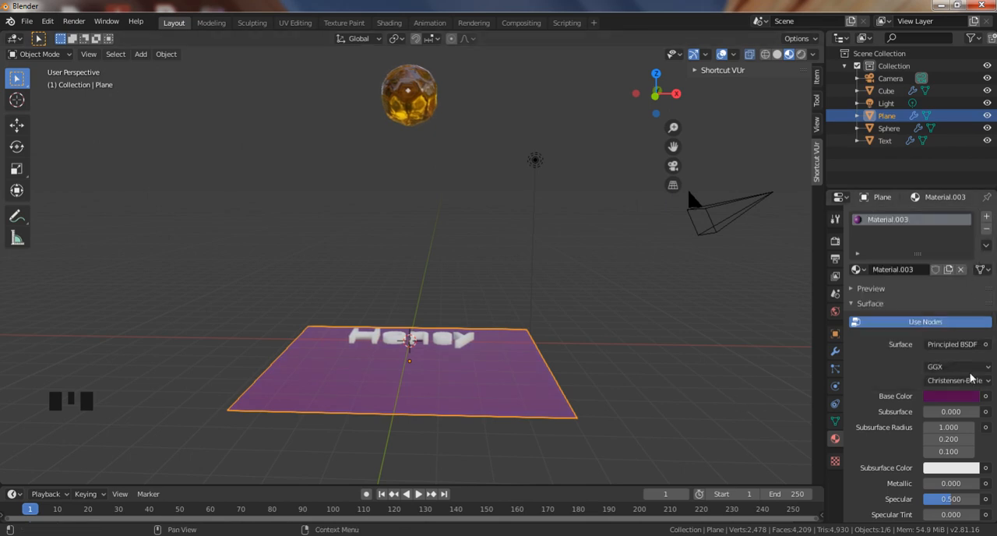
click(961, 400)
middle_drag(519, 422, 569, 350)
scroll(537, 401, up, 4)
scroll(563, 358, down, 3)
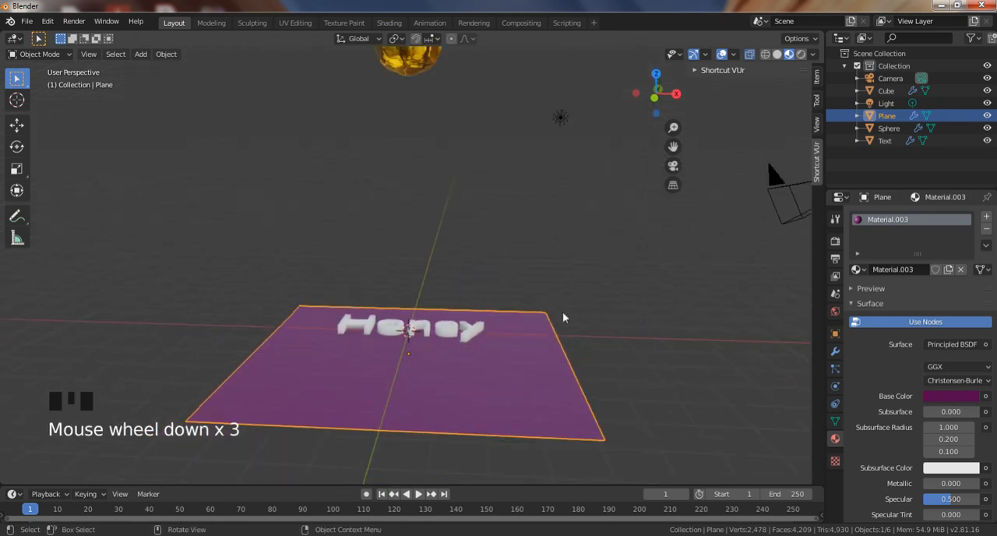
shift+middle_drag(562, 318, 549, 381)
scroll(530, 401, down, 1)
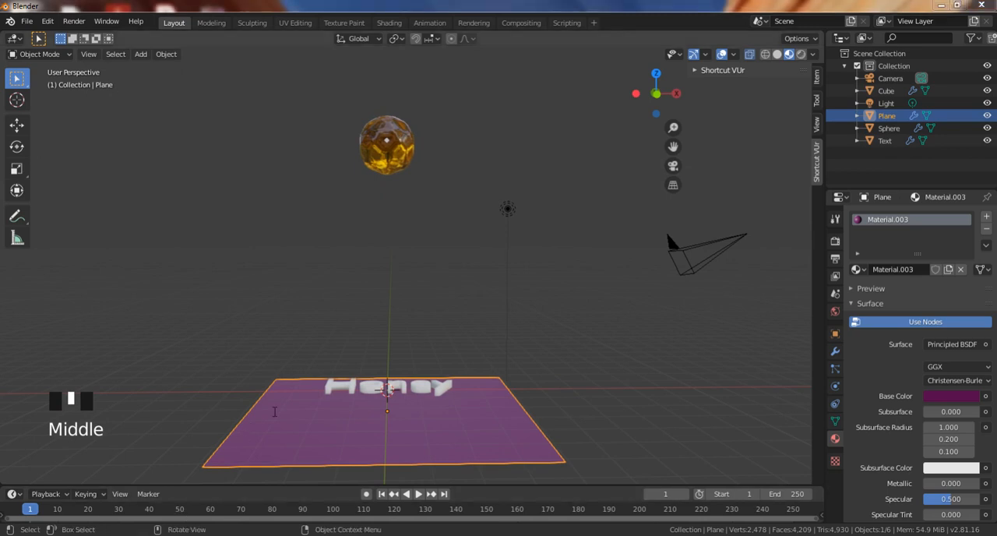
Switch to Notepad, replace the note with "now" and "we are ready for this" on a second line, and minimize it.
click(210, 535)
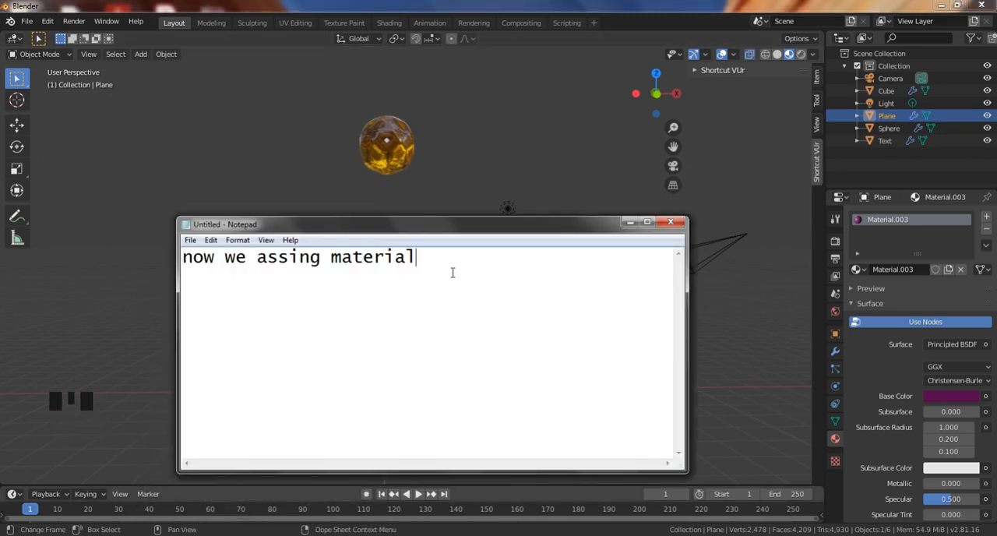
key(ctrl+a)
key(BackSpace)
text(now w)
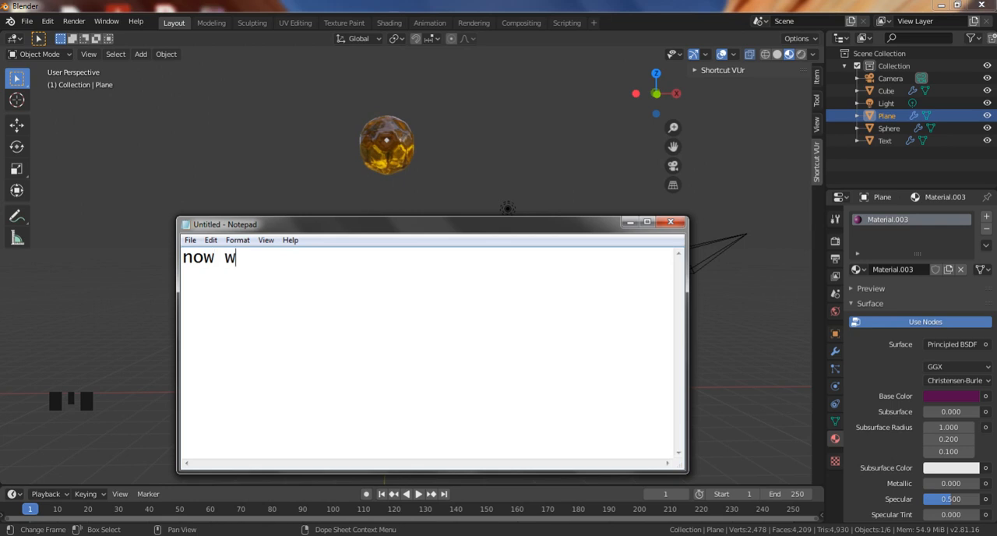
key(BackSpace)
key(Return)
text(we are )
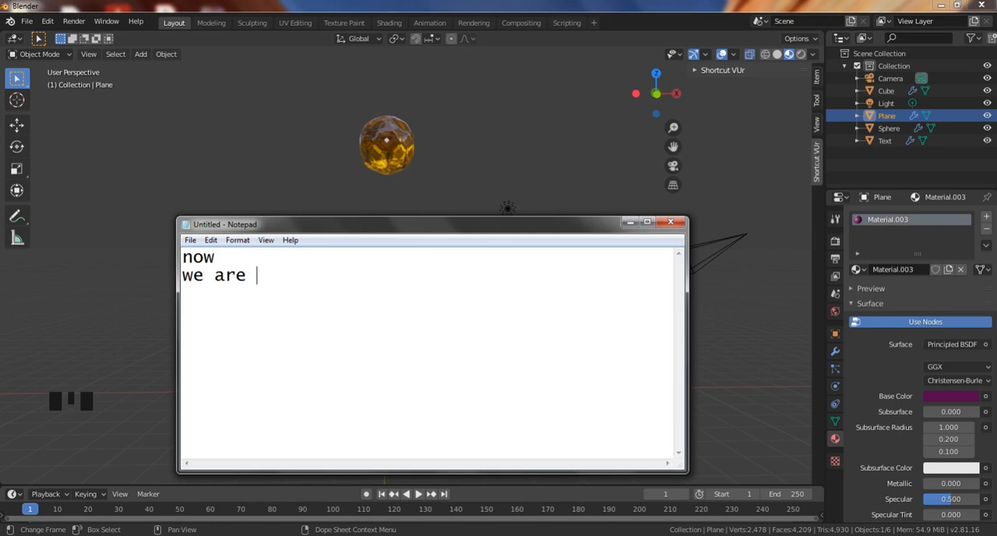
text(ready)
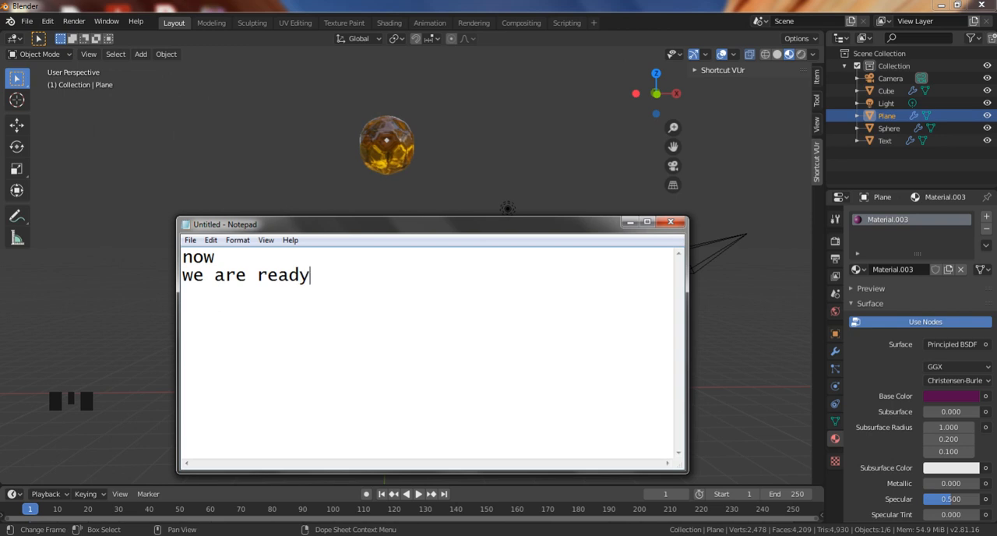
text( for this)
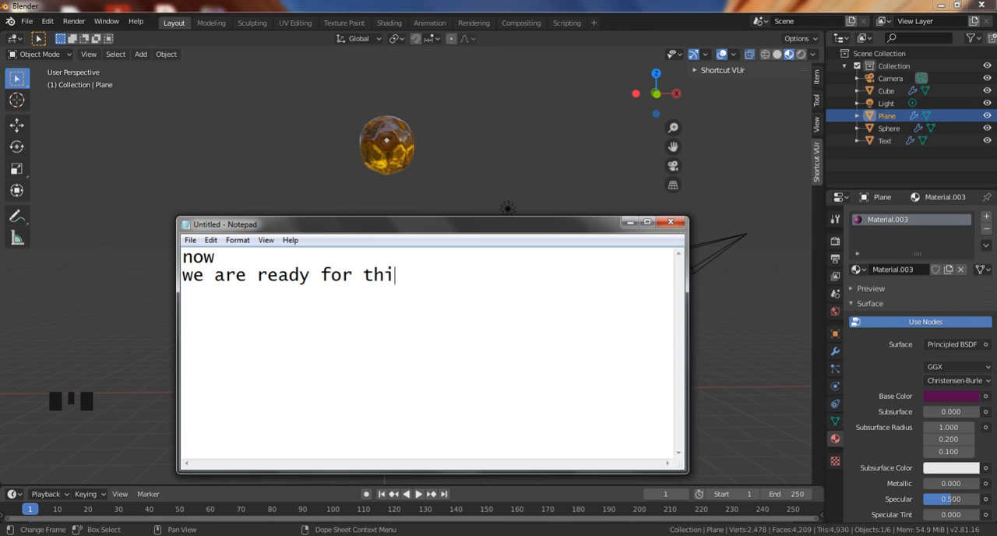
click(630, 222)
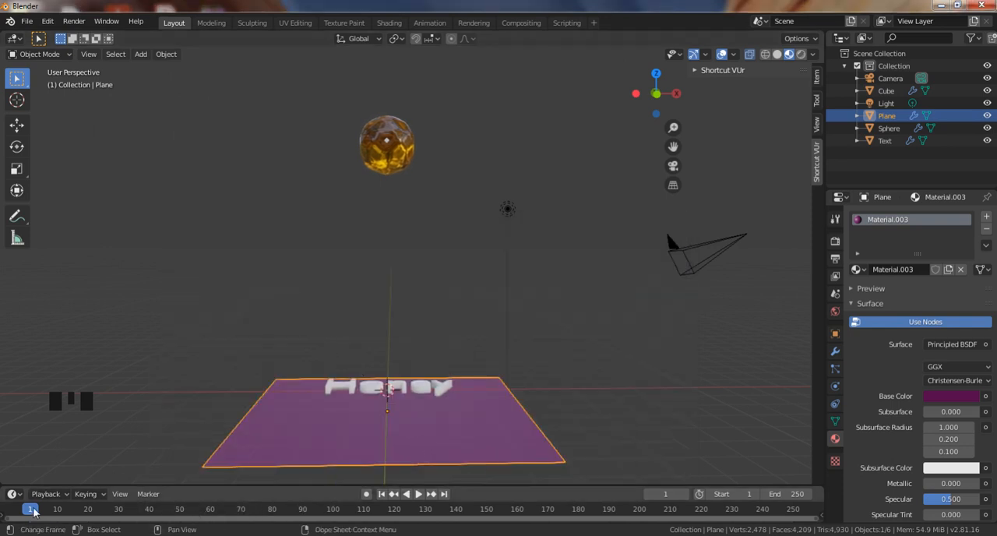
Play the baked honey simulation from frame 0, examine the flow over the text, and pause at frame 92.
mouse_move(34, 511)
mouse_down()
mouse_move(23, 509)
mouse_move(74, 508)
mouse_move(26, 508)
mouse_up()
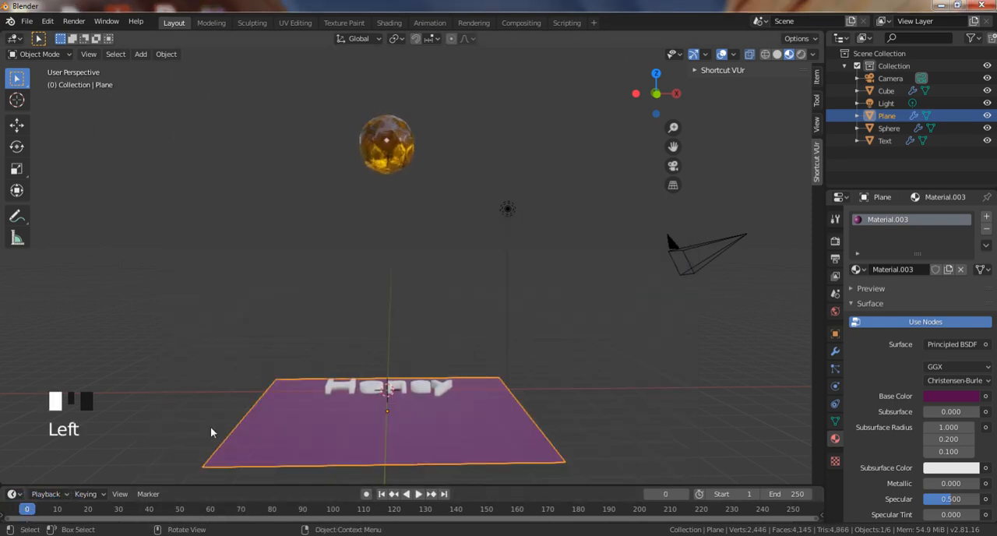
key(space)
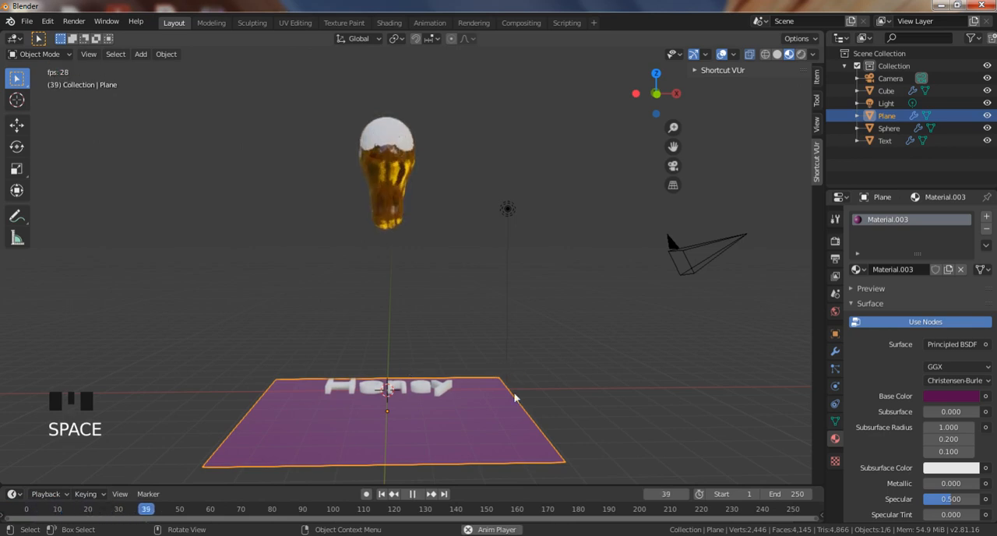
middle_drag(514, 398, 505, 344)
scroll(456, 412, up, 2)
scroll(503, 345, up, 2)
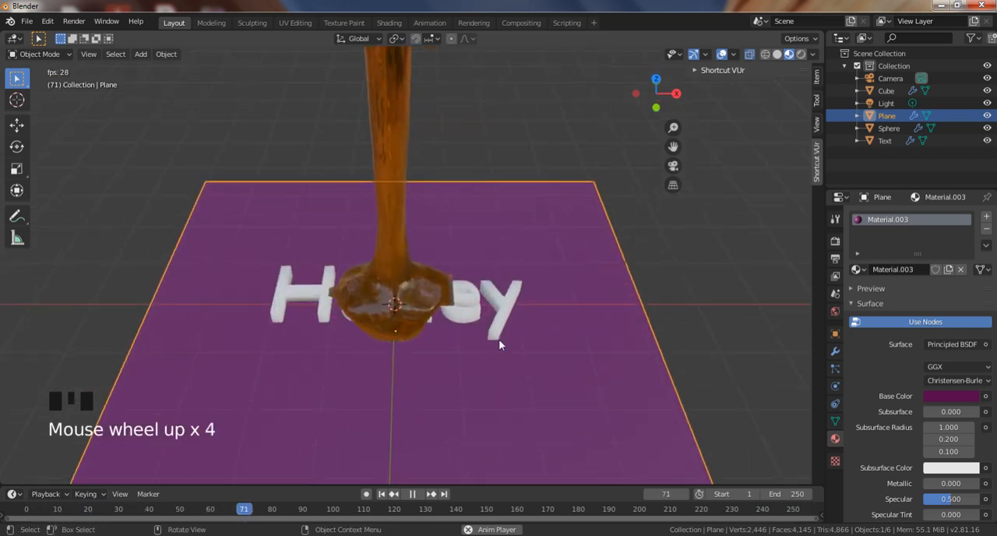
middle_drag(503, 343, 510, 279)
scroll(468, 273, down, 2)
key(space)
middle_drag(415, 304, 493, 212)
key(space)
key(space)
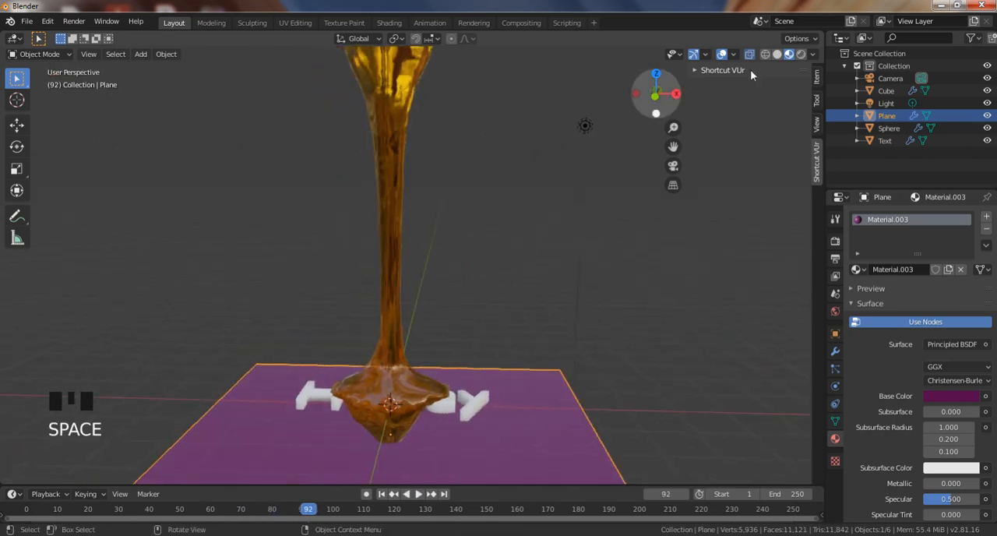
Show the viewport in rendered shading and set the render engine to Cycles to preview the honey, text and plane.
click(800, 54)
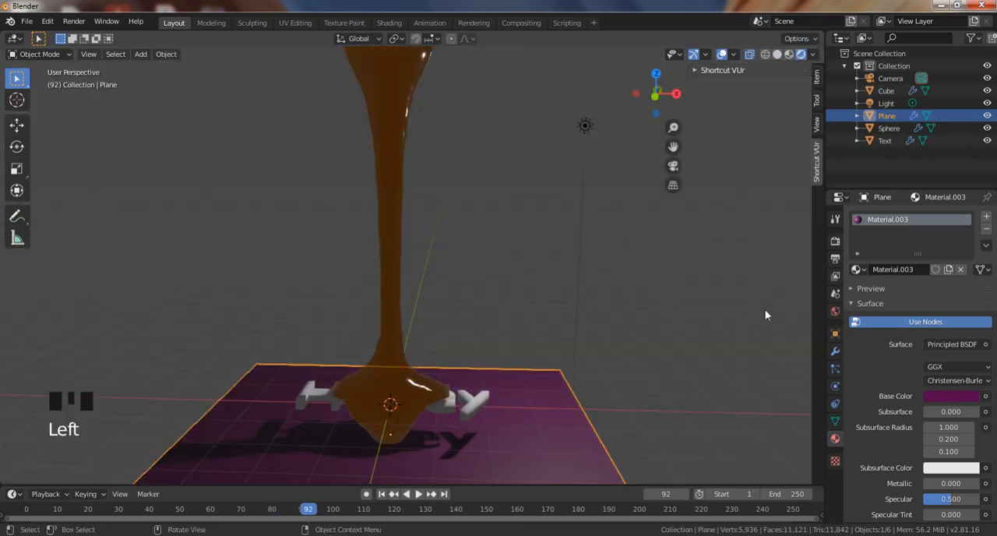
click(835, 240)
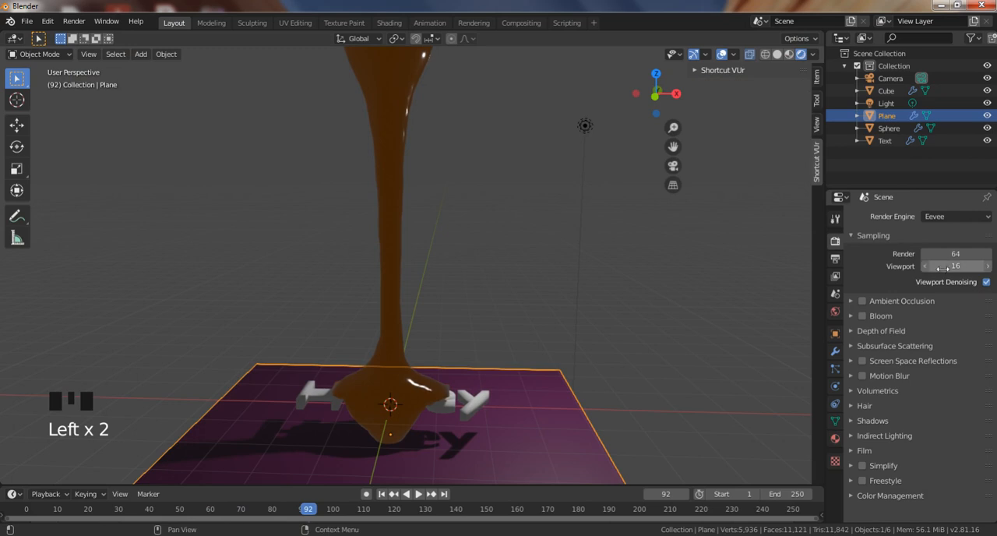
click(835, 219)
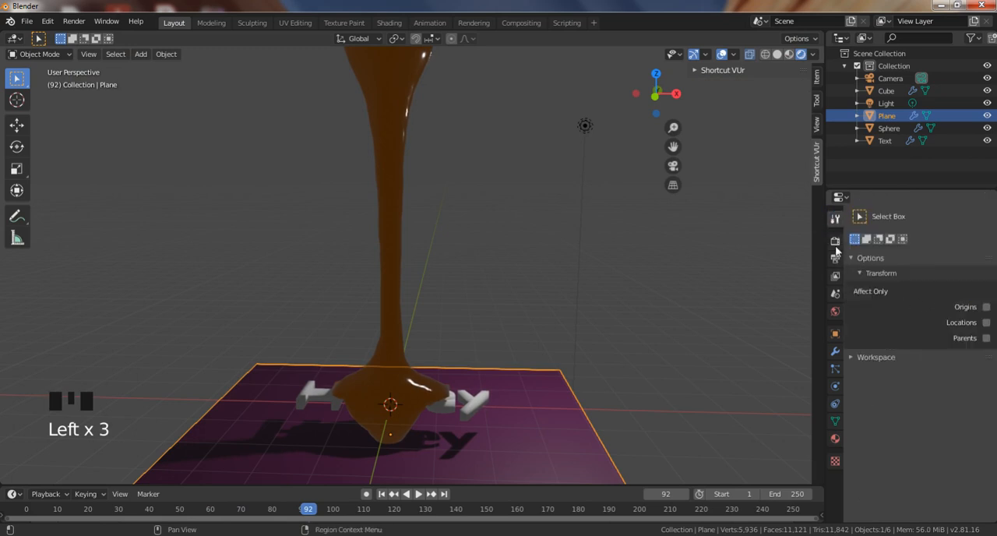
click(835, 241)
click(945, 218)
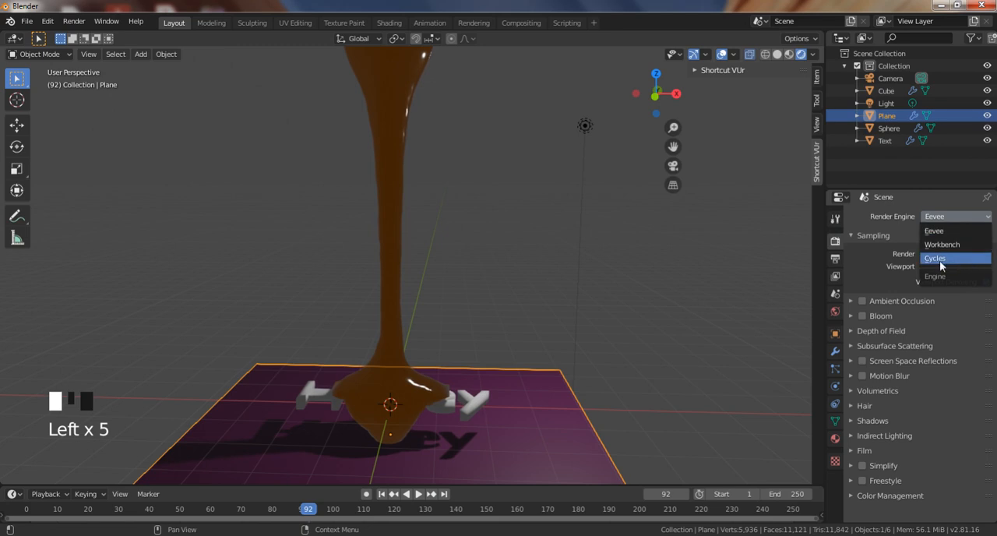
click(940, 258)
middle_click(531, 350)
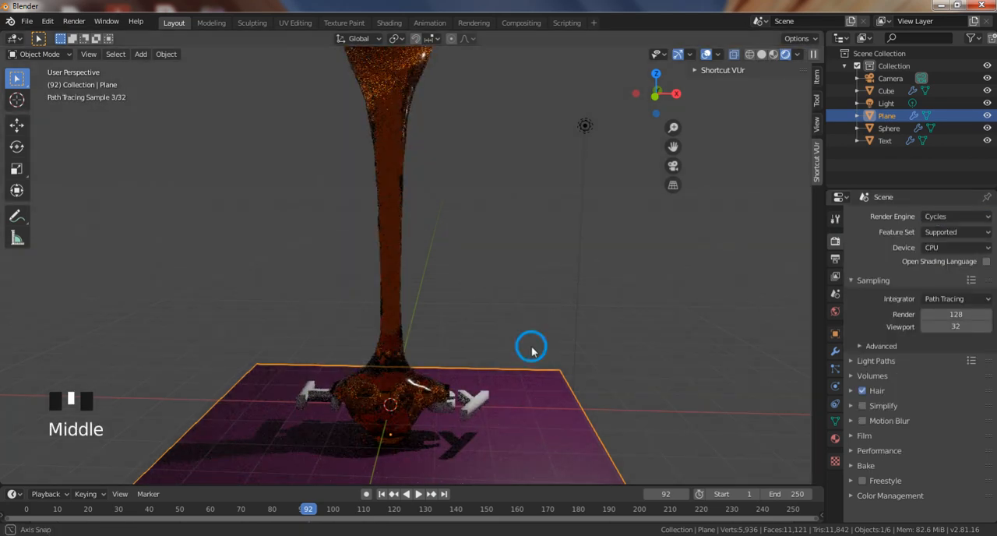
middle_drag(531, 351, 512, 346)
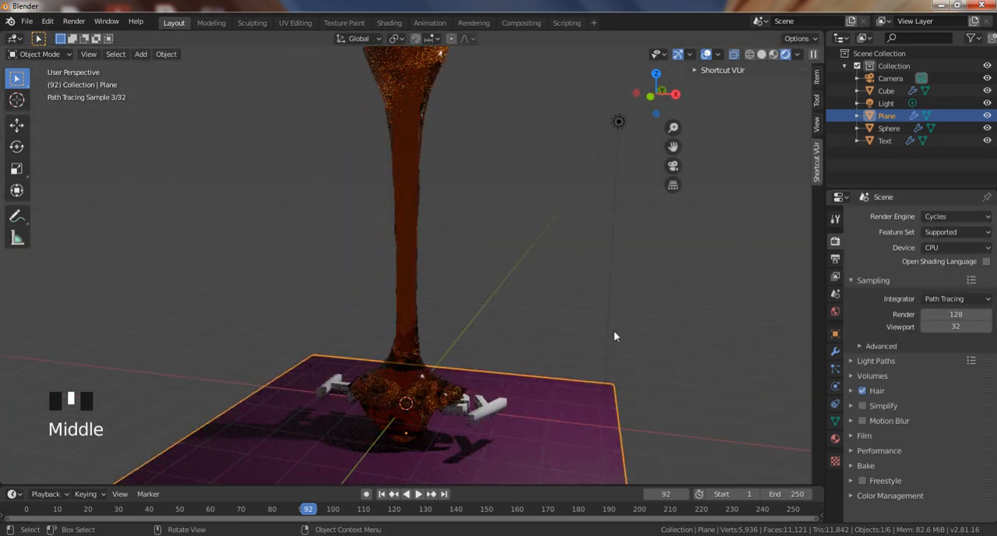
Play the honey simulation from the start of the timeline in the Cycles preview, examine the flow over the text, and pause at frame 71.
click(295, 511)
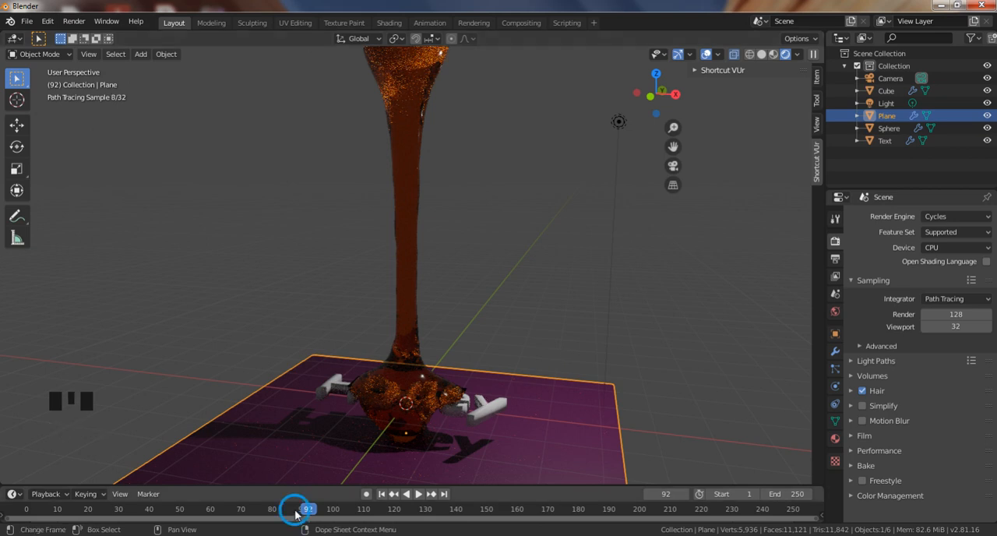
drag(295, 514, 20, 516)
key(space)
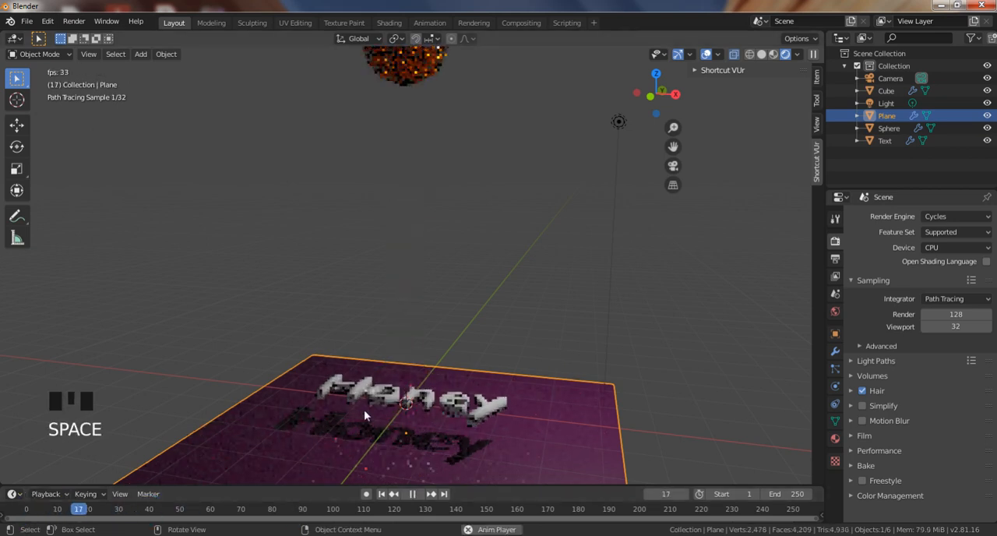
middle_click(496, 381)
middle_drag(496, 380, 502, 413)
key(space)
key(space)
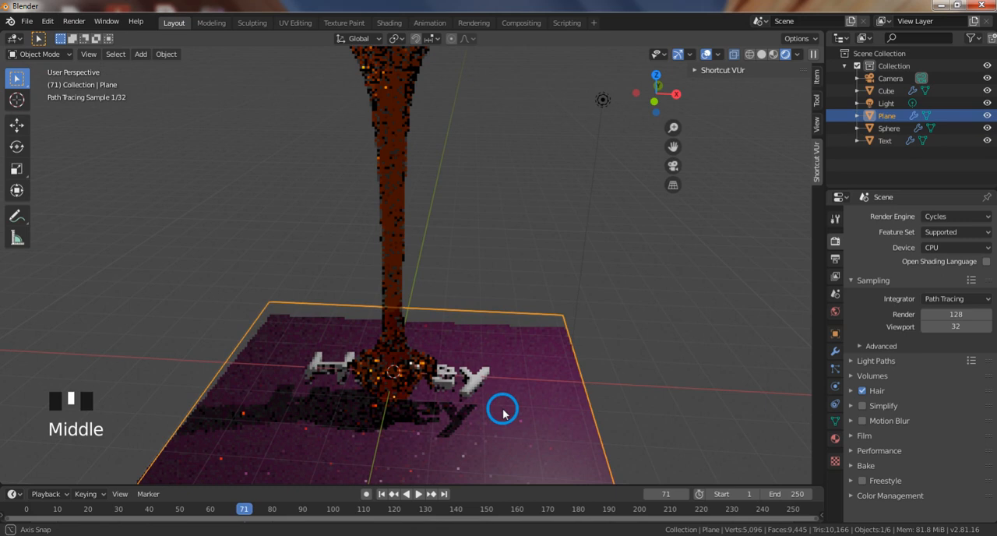
middle_drag(502, 414, 505, 410)
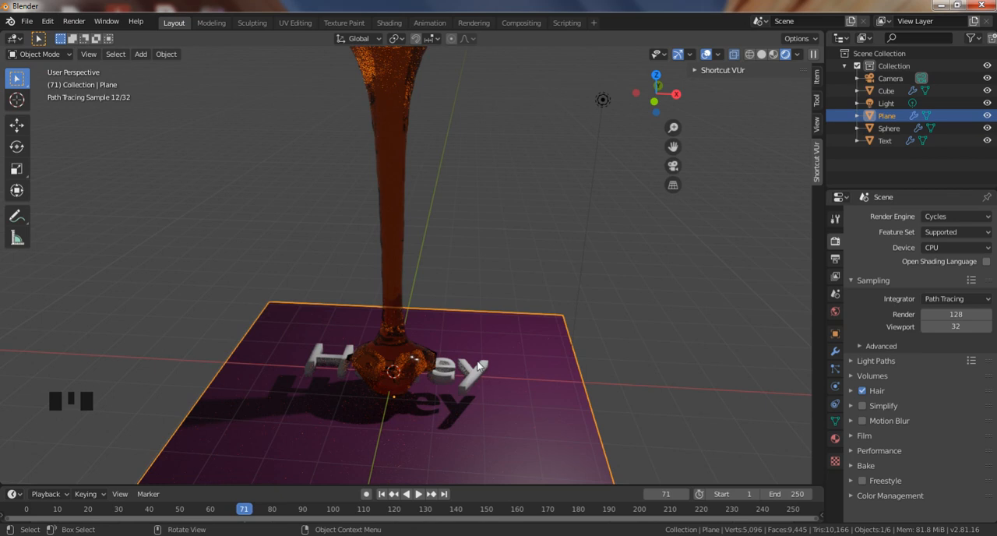
Set the render engine back to Eevee and the viewport shading to material preview, with the whole pour and plane in view.
click(943, 217)
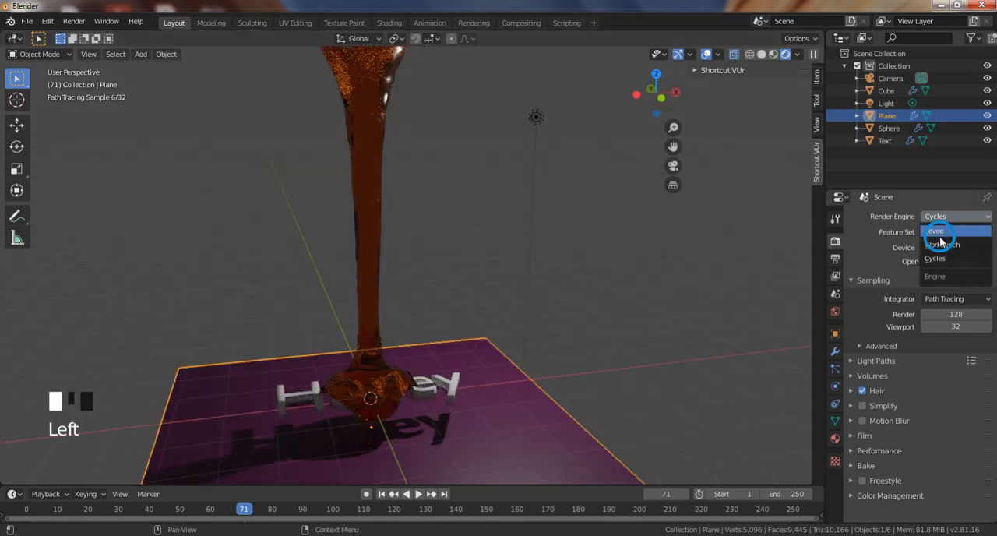
click(939, 233)
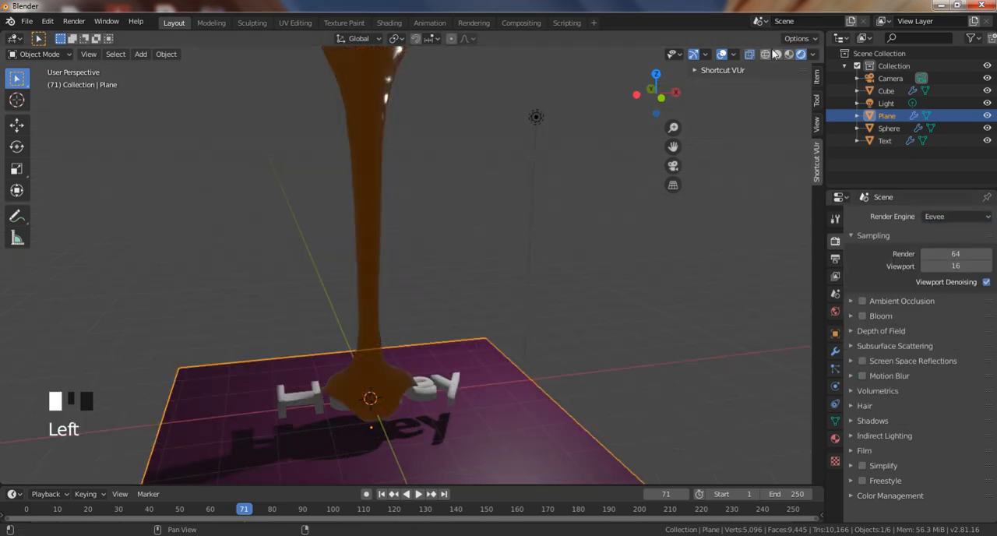
click(788, 54)
scroll(401, 320, down, 2)
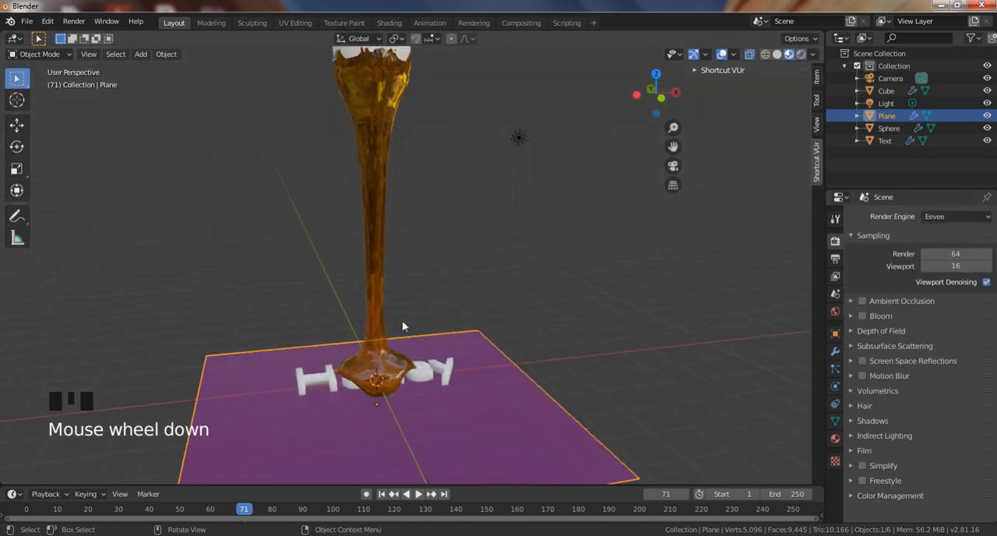
mouse_move(402, 321)
middle_down()
mouse_move(376, 297)
mouse_move(440, 339)
middle_up()
scroll(417, 307, down, 2)
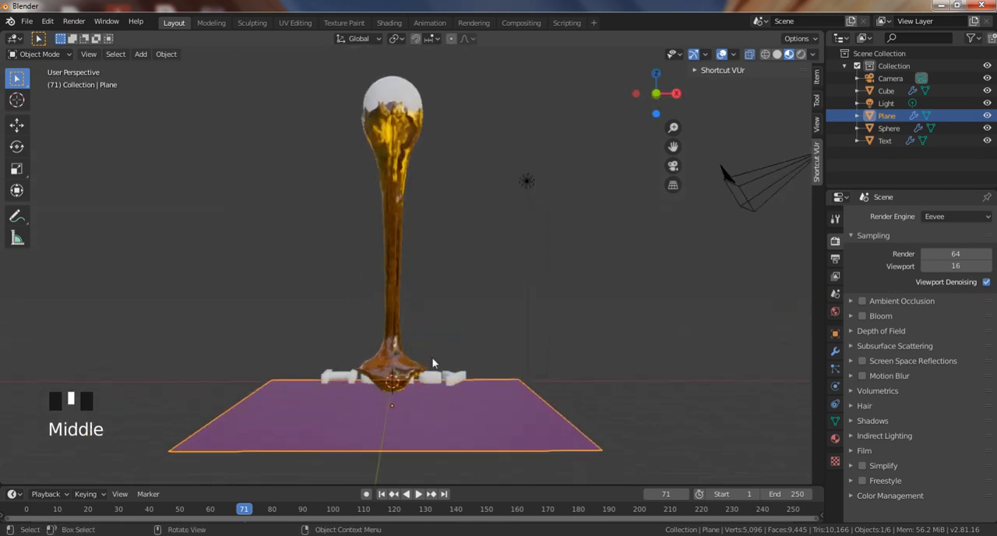
Switch to Notepad and replace the note with "ok friends" and, below a blank line, "we completed".
key(alt+Tab)
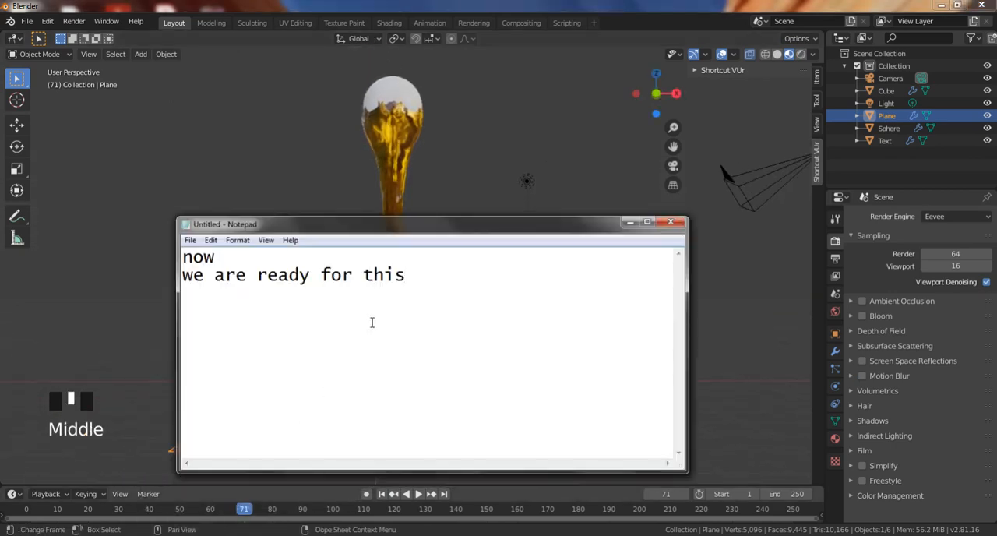
key(ctrl+a)
key(BackSpace)
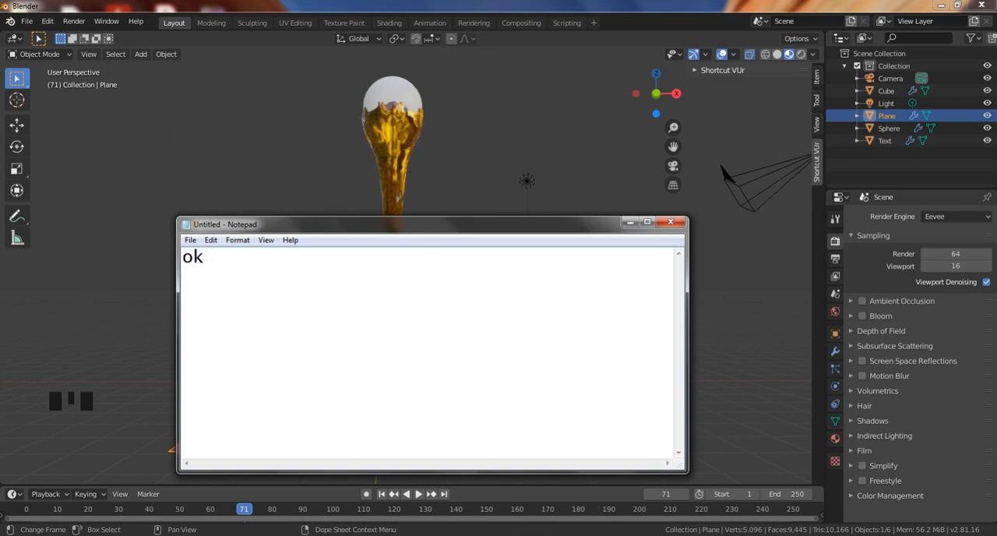
text(ok friends)
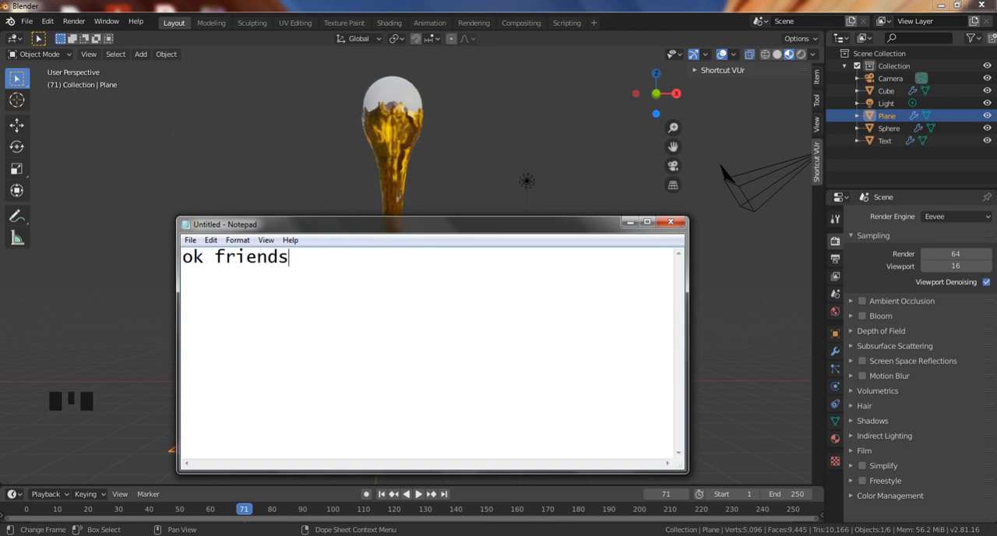
key(Return)
text(we completed)
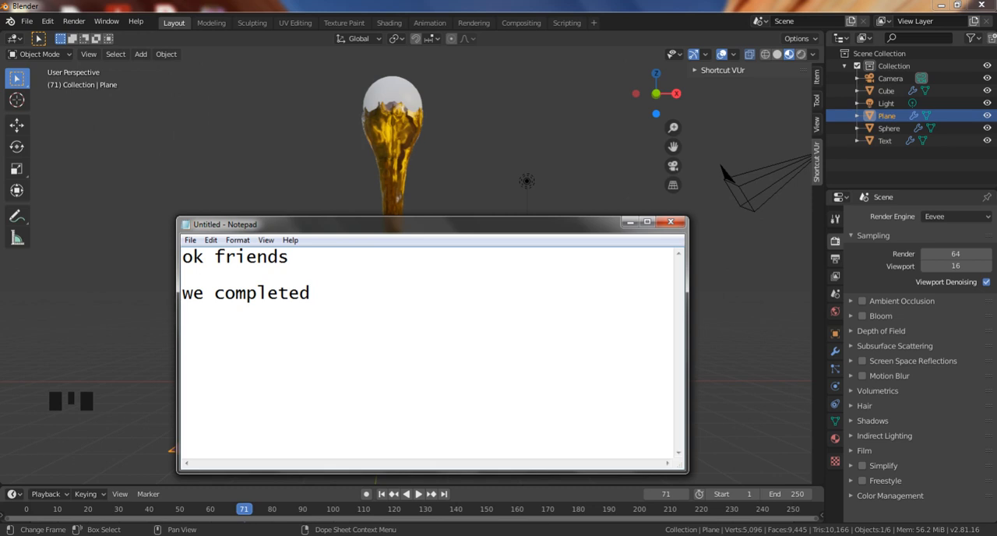
Clear the Notepad text and write "bye" as the closing note.
key(ctrl+shift+Left)
key(BackSpace)
key(ctrl+shift+Left)
key(BackSpace)
key(ctrl+shift+Left)
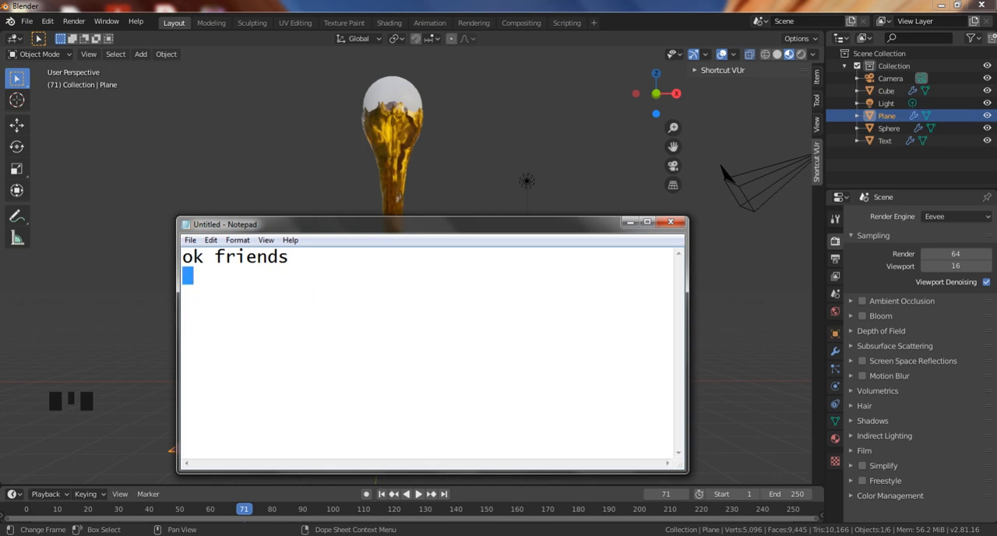
key(ctrl+shift+Left)
key(ctrl+shift+Left)
key(BackSpace)
text(bye)
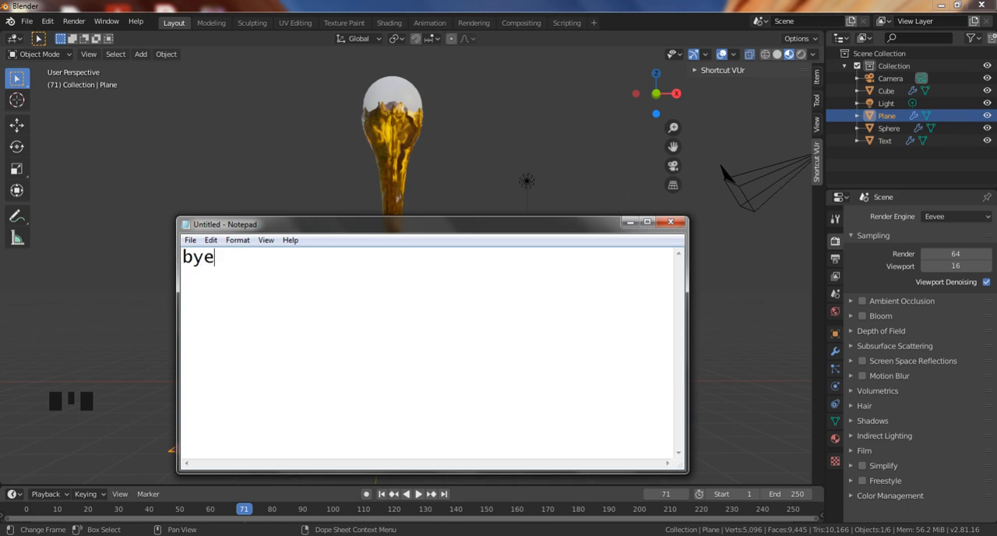